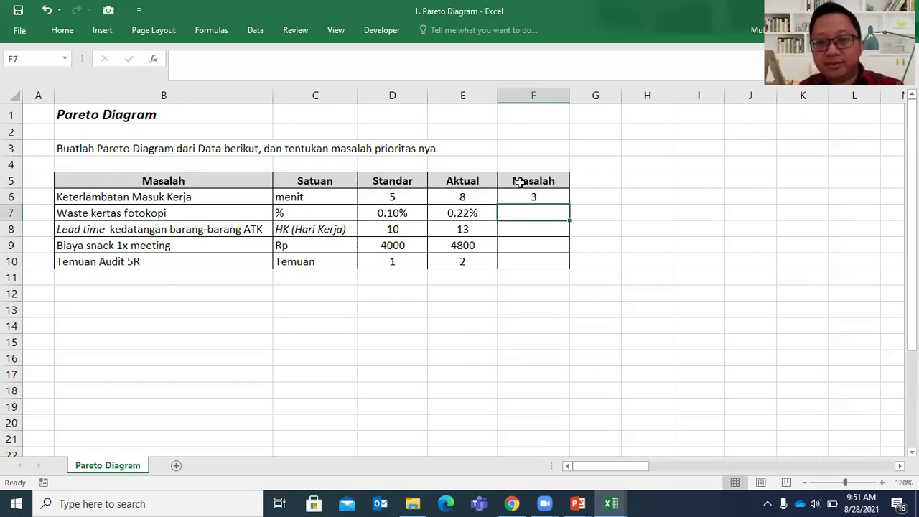
left_click(326, 192)
left_click(547, 190)
left_click(211, 213)
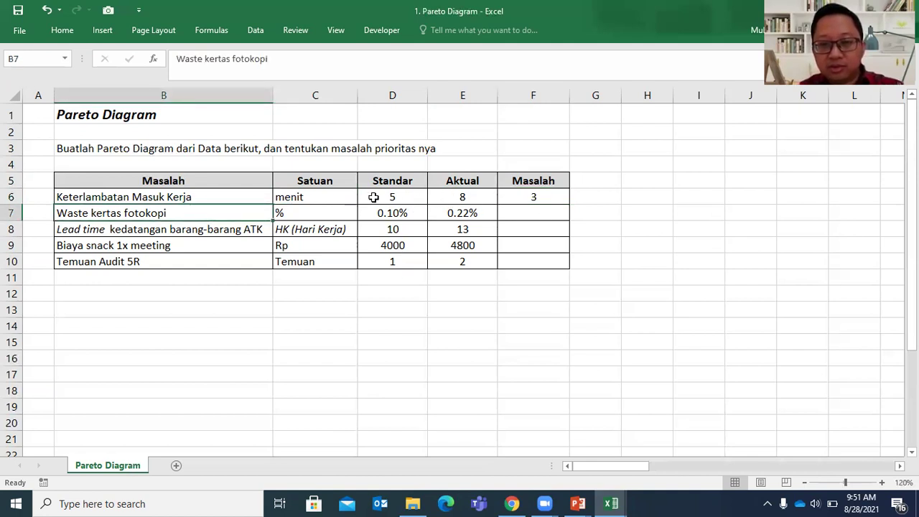
- Copy the gap formula from F6 into F7:F10 of the Masalah column, pasting formulas only
left_click(551, 190)
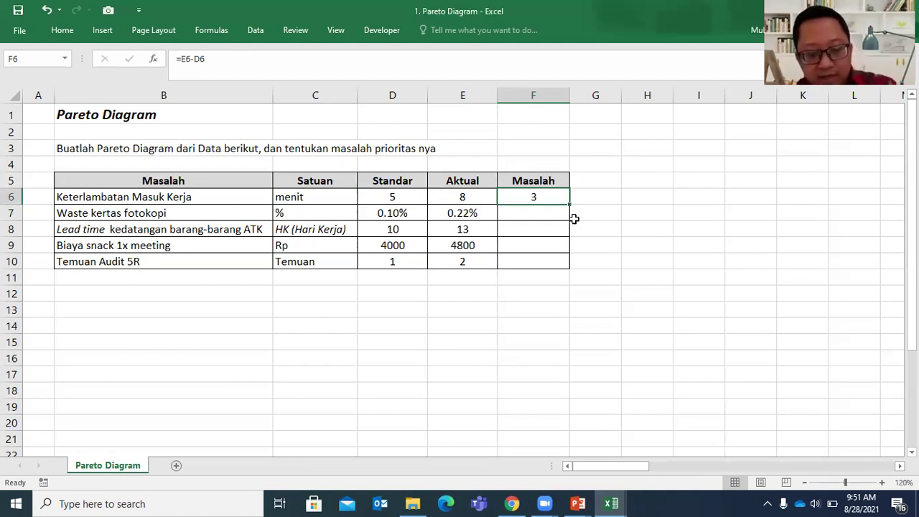
key("ctrl+c")
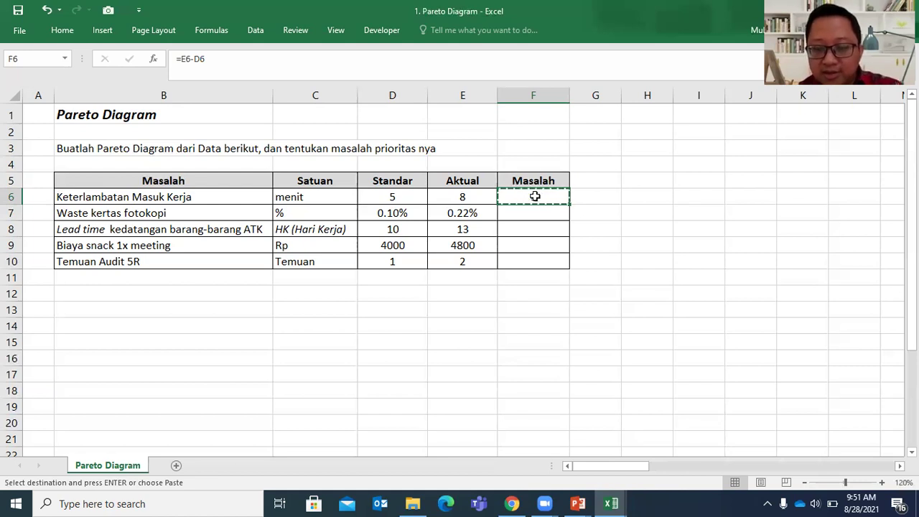
left_click_drag(534, 213, 529, 265)
right_click(527, 267)
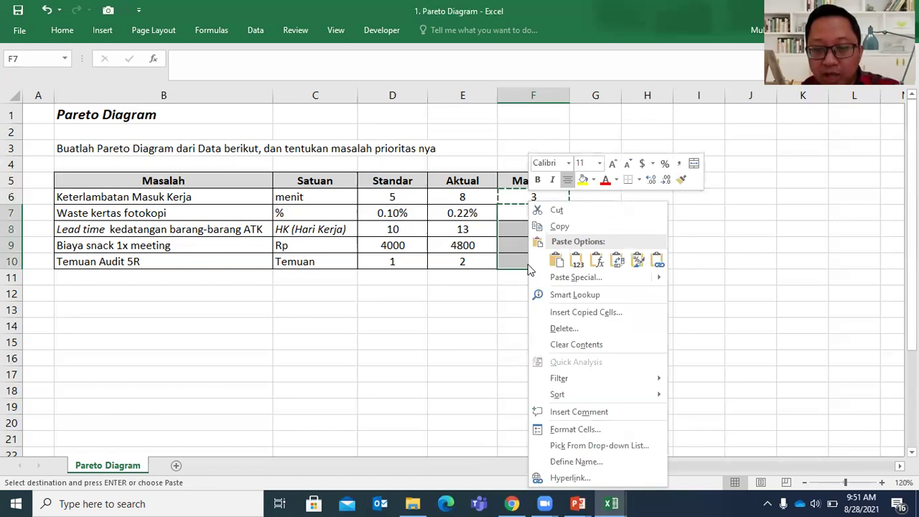
mouse_move(559, 280)
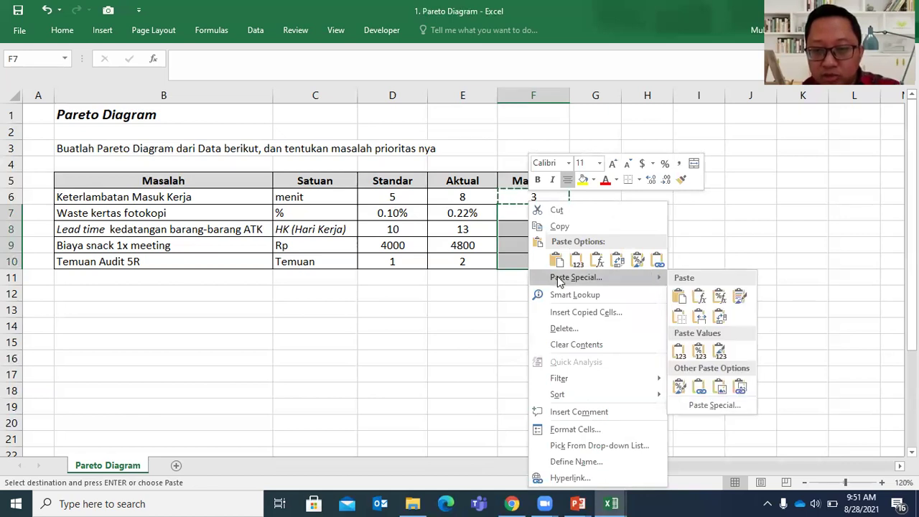
left_click(559, 280)
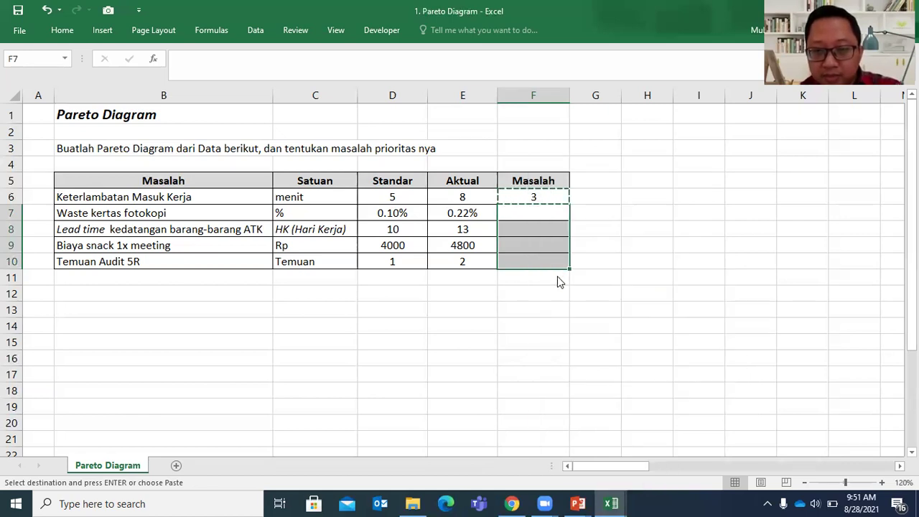
left_click(460, 213)
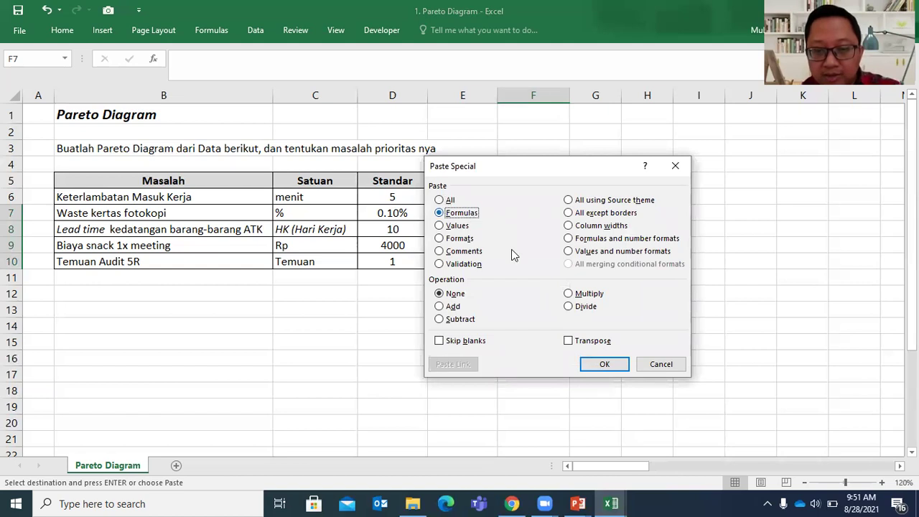
left_click(604, 364)
left_click(674, 229)
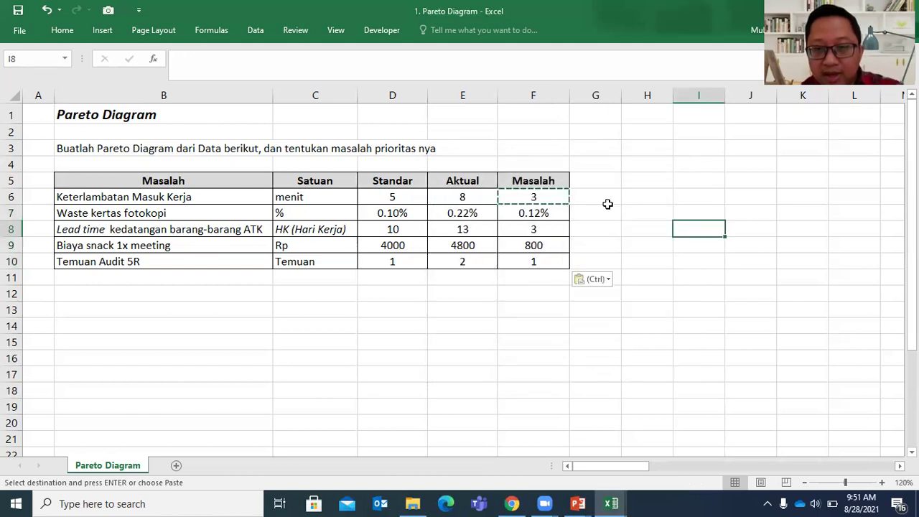
- Check the cell references of the copied gap formulas in the Masalah column, rows 7 to 10
left_click(548, 212)
key("F2")
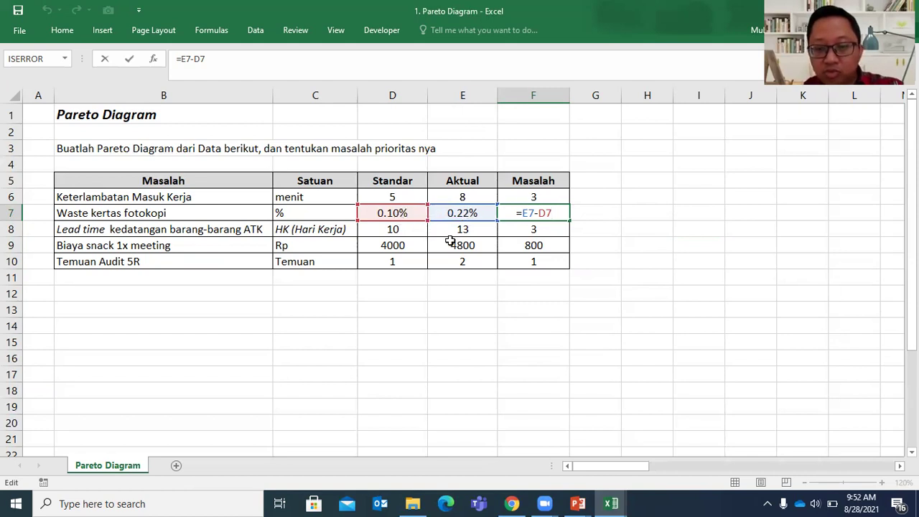
key("Return")
key("F2")
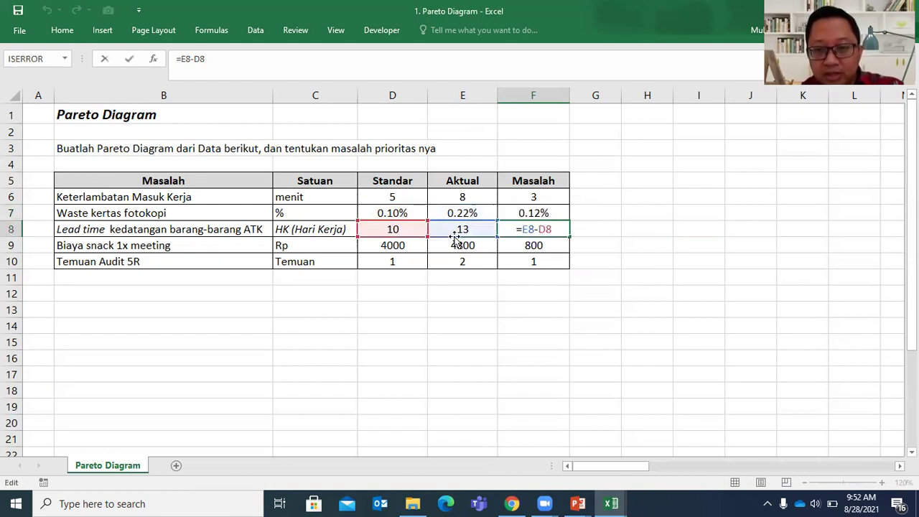
key("Return")
key("Return")
key("Return")
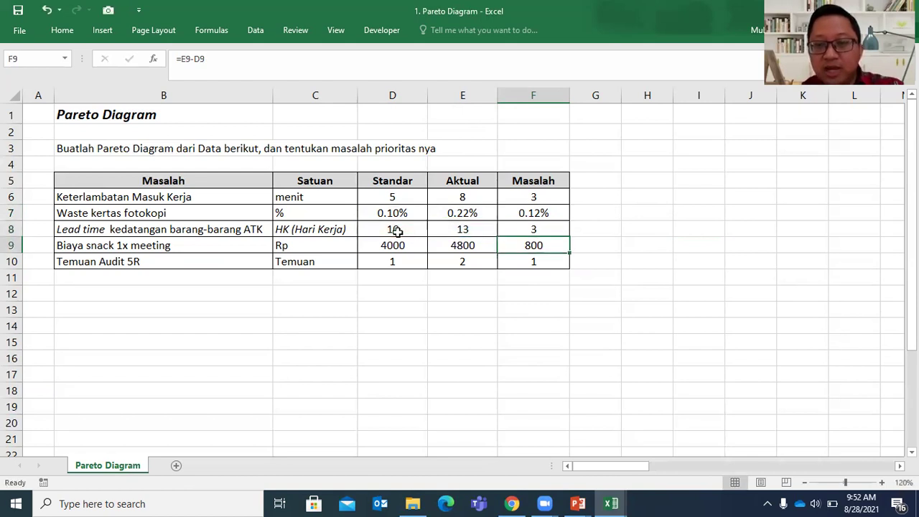
key("Up")
key("Up")
key("Up")
key("Up")
key("Up")
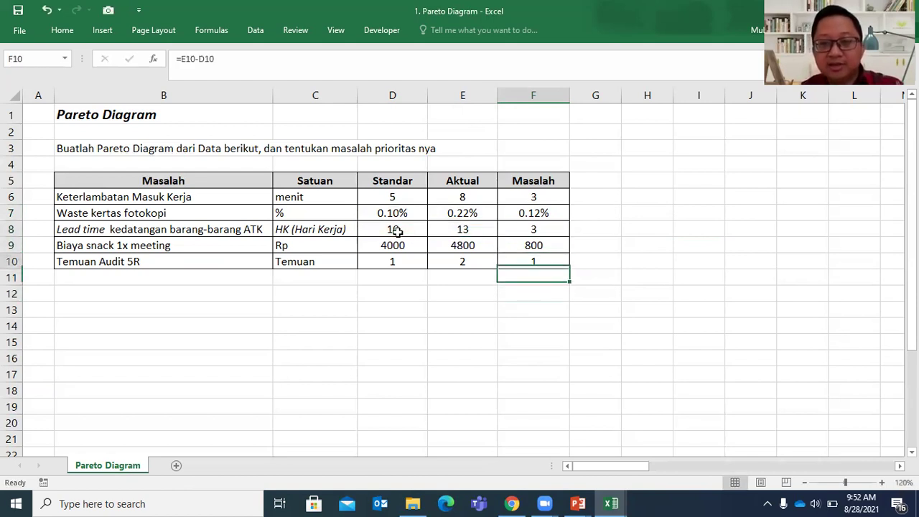
key("Down")
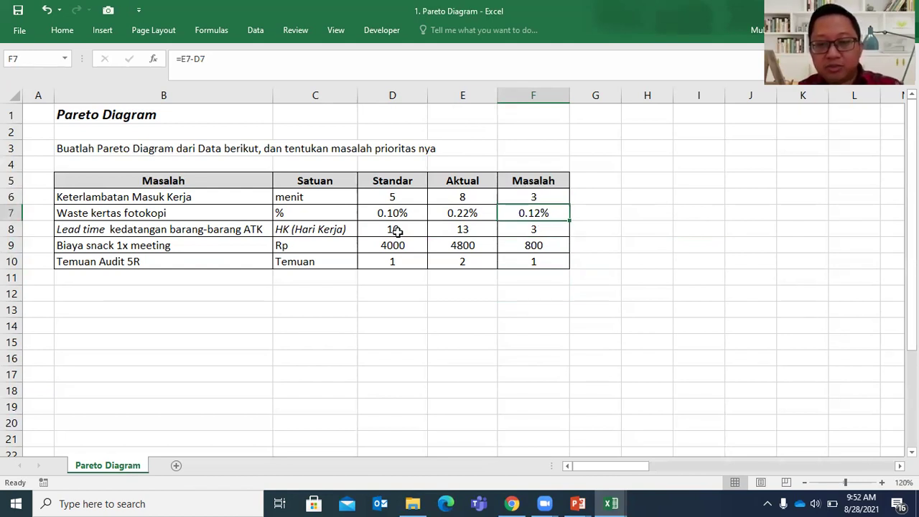
key("Down")
key("Down")
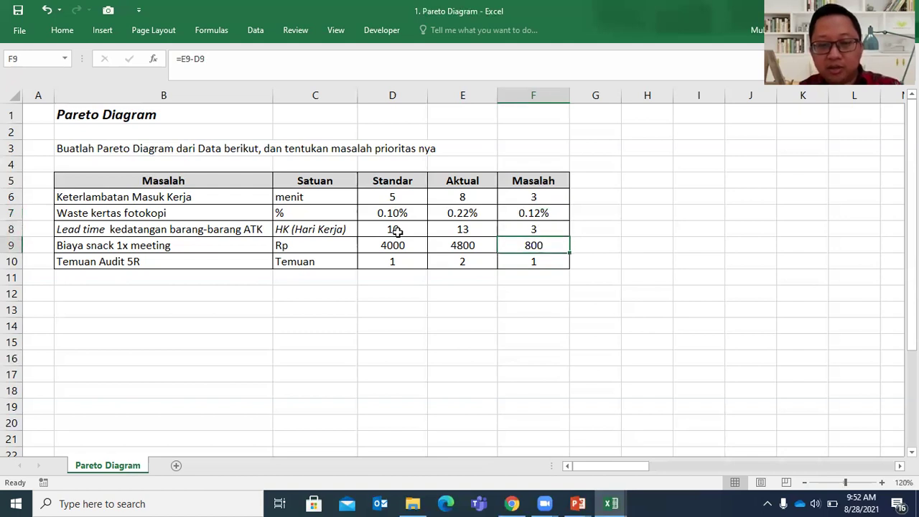
key("Down")
key("Down")
key("Up")
key("Up")
key("Up")
key("Up")
key("Up")
key("Up")
key("Right")
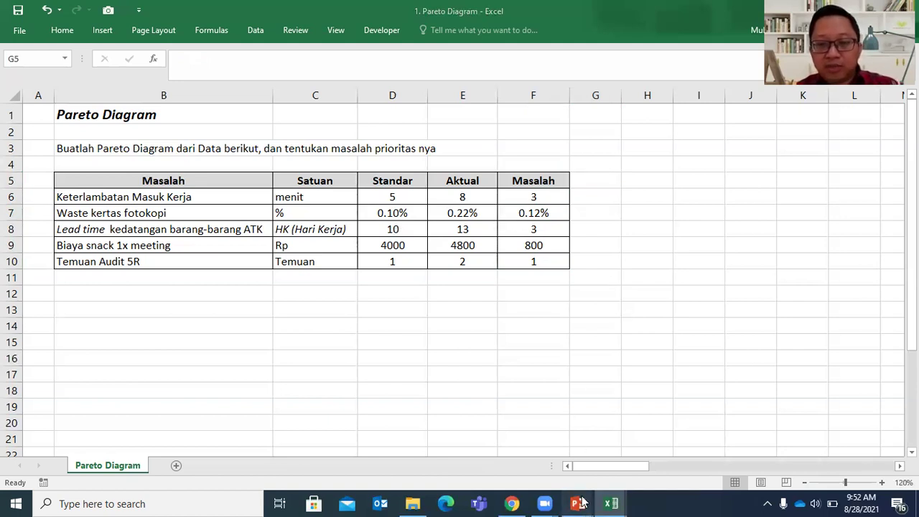
- Switch to the QC 7 Tools presentation in PowerPoint and review the Pareto construction steps and first example table on the Langkah-Langkah Pembuatan slide
mouse_move(571, 493)
left_click(506, 451)
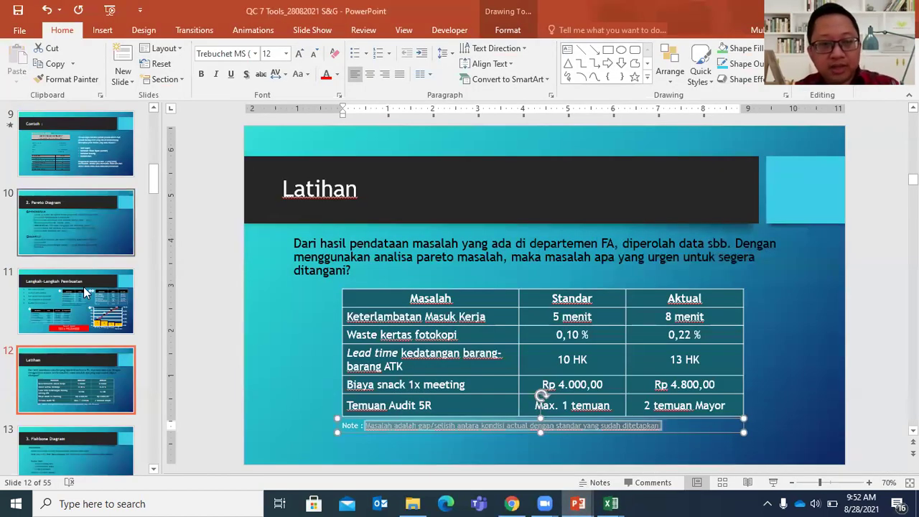
left_click(82, 328)
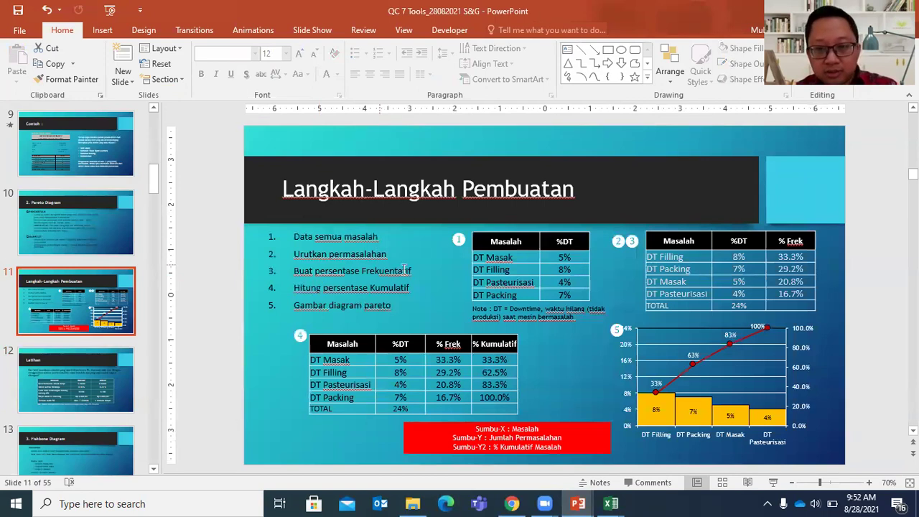
left_click(574, 269)
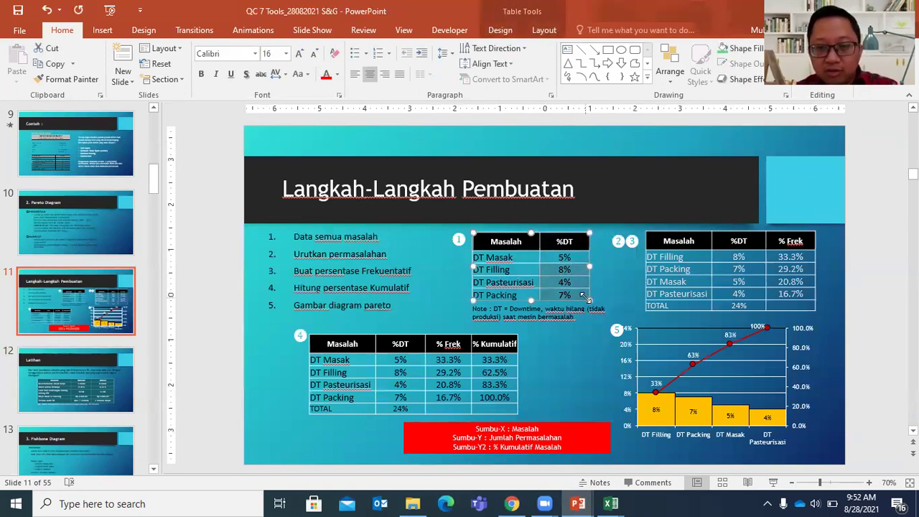
left_click(413, 236)
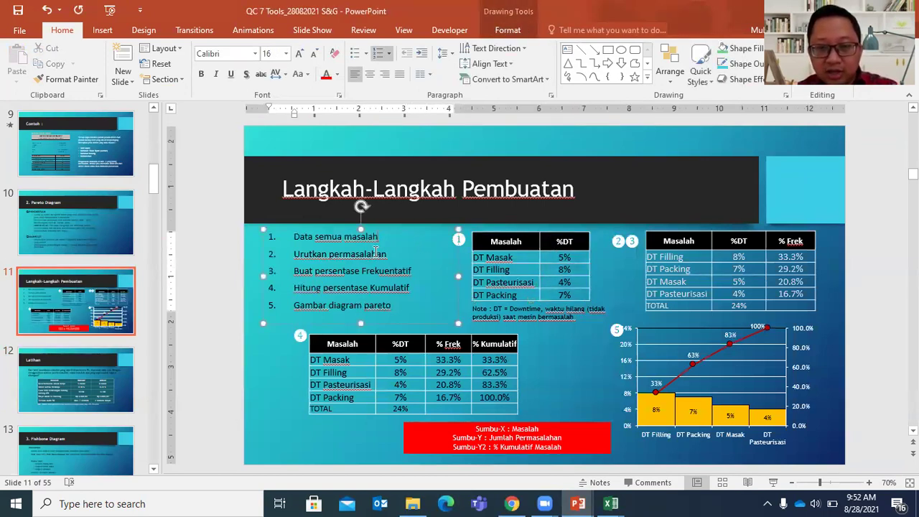
mouse_move(610, 503)
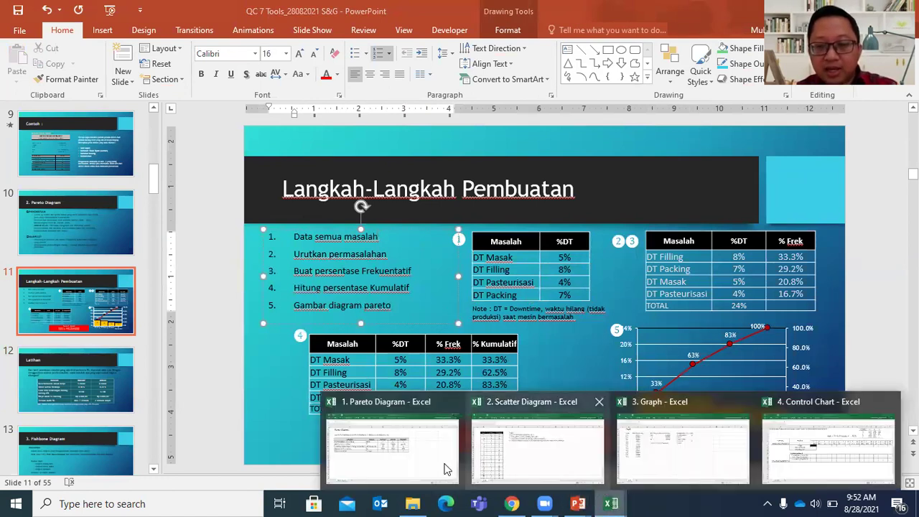
left_click(417, 463)
mouse_move(578, 503)
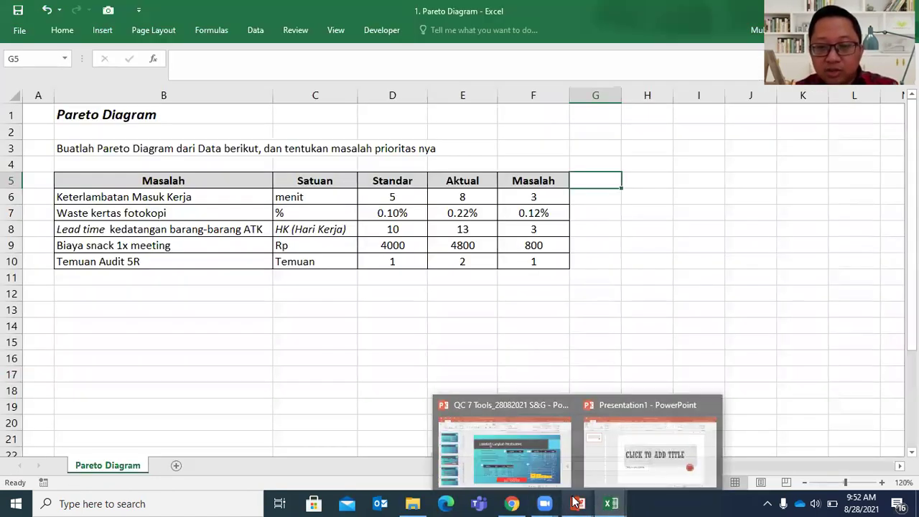
left_click(508, 438)
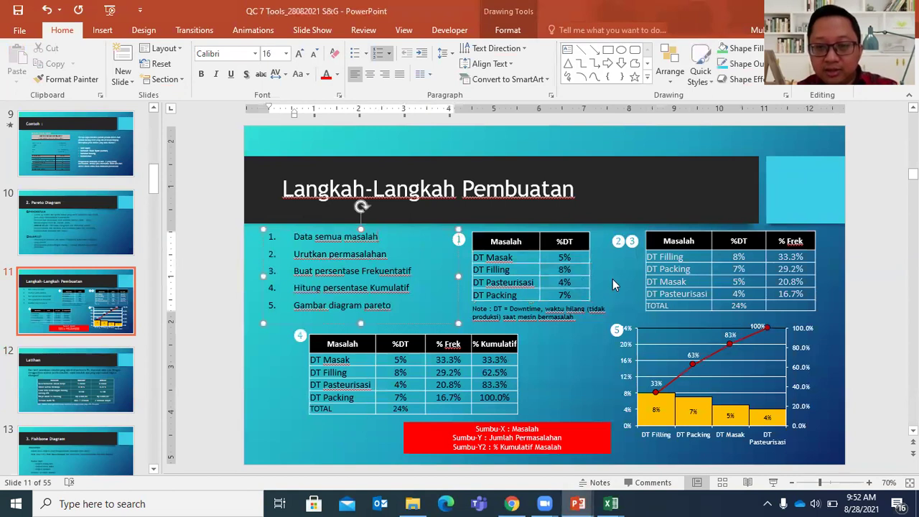
left_click(572, 382)
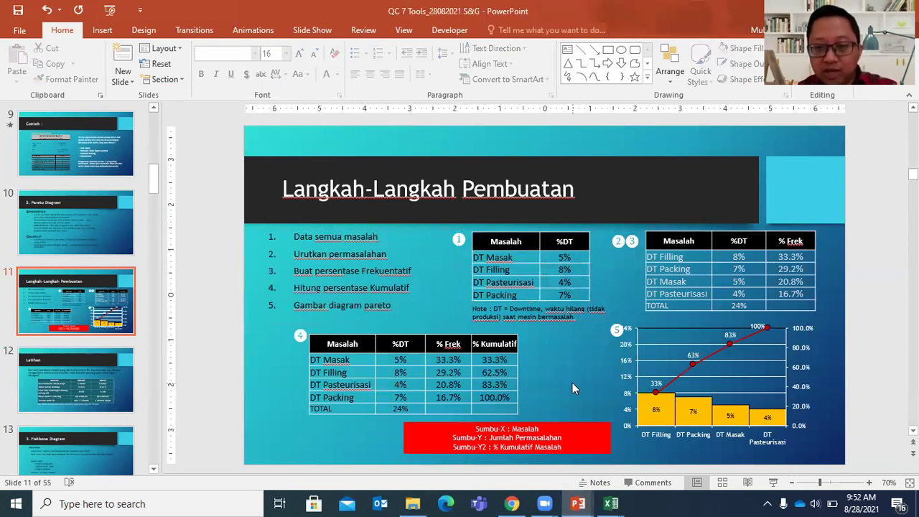
left_click(578, 260)
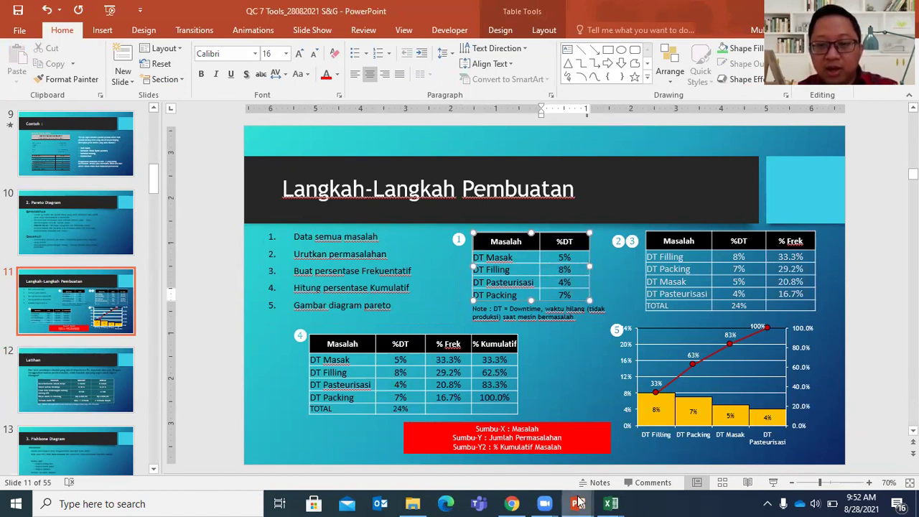
- Switch back to the Pareto Diagram workbook in Excel and compare the units and gap values of the listed problems
mouse_move(605, 501)
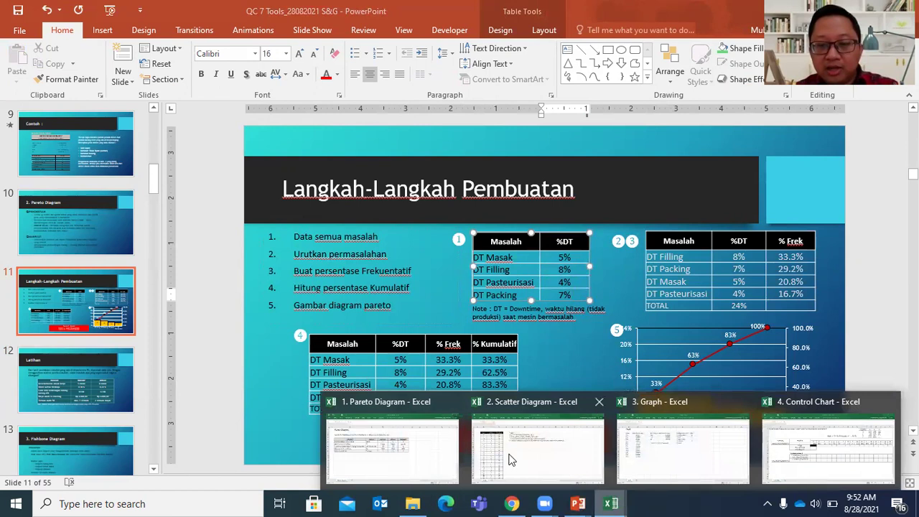
left_click(440, 465)
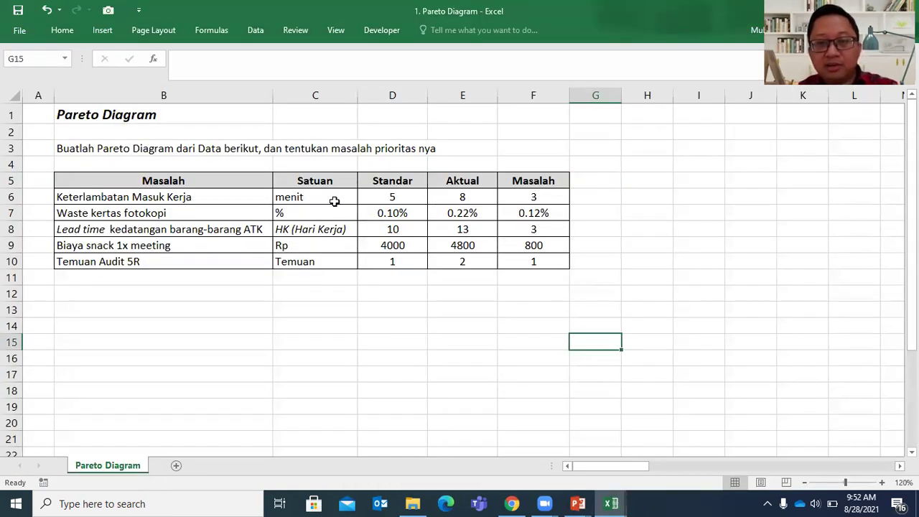
left_click(563, 198)
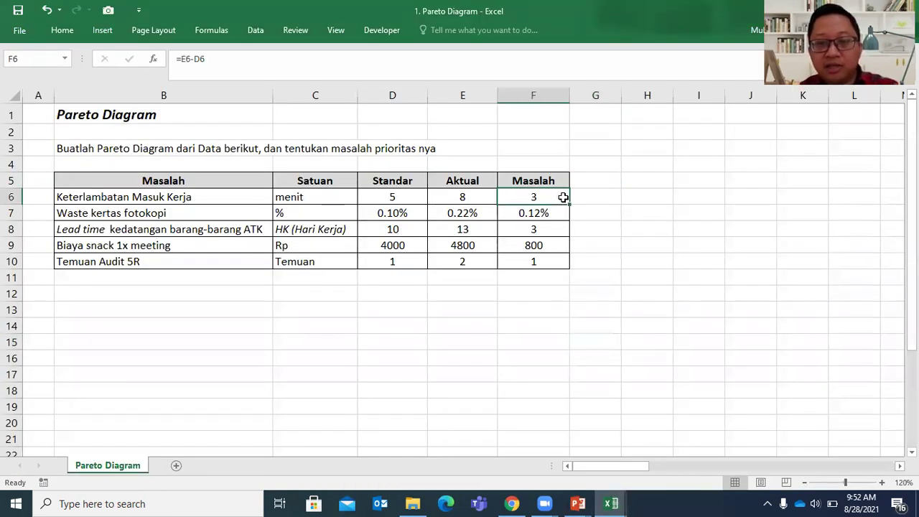
left_click(343, 209)
left_click(561, 214)
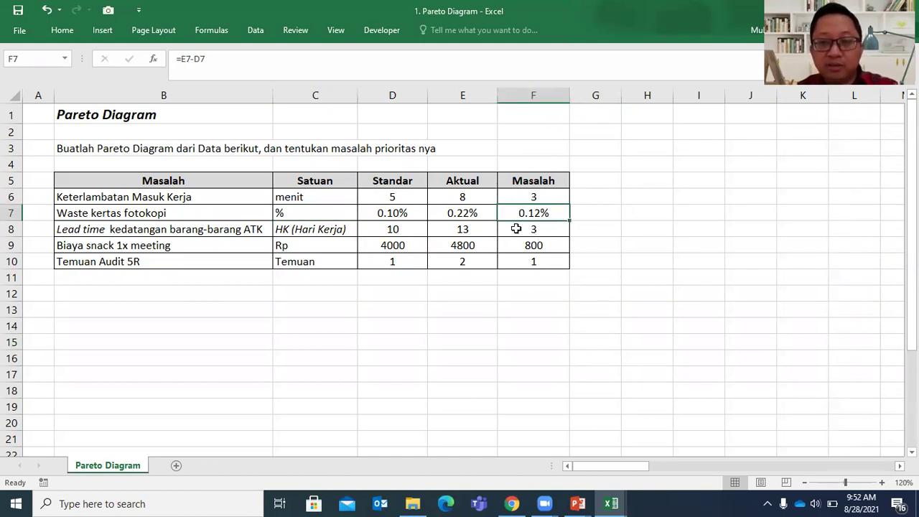
left_click(624, 257)
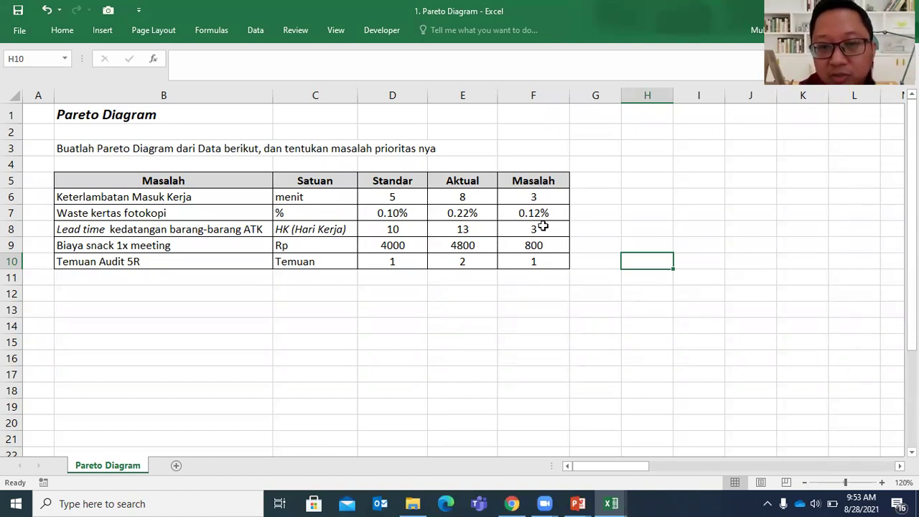
left_click(236, 198)
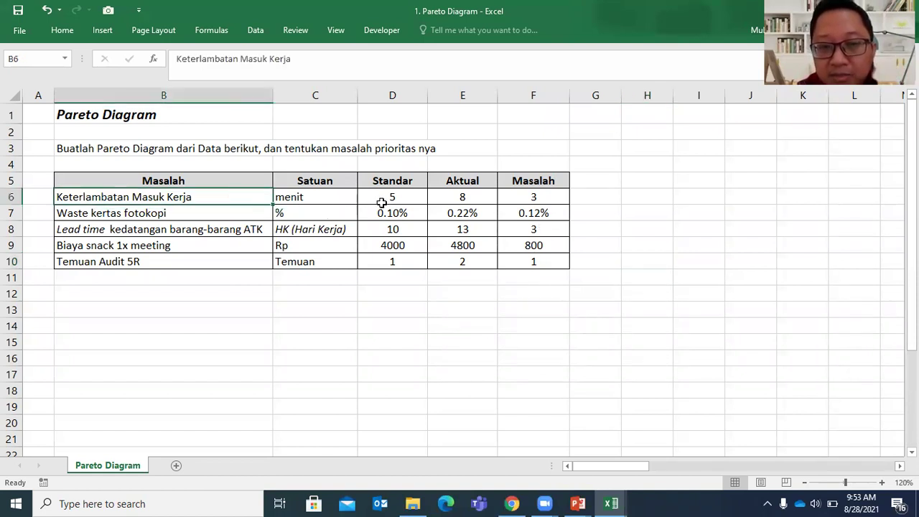
left_click(529, 194)
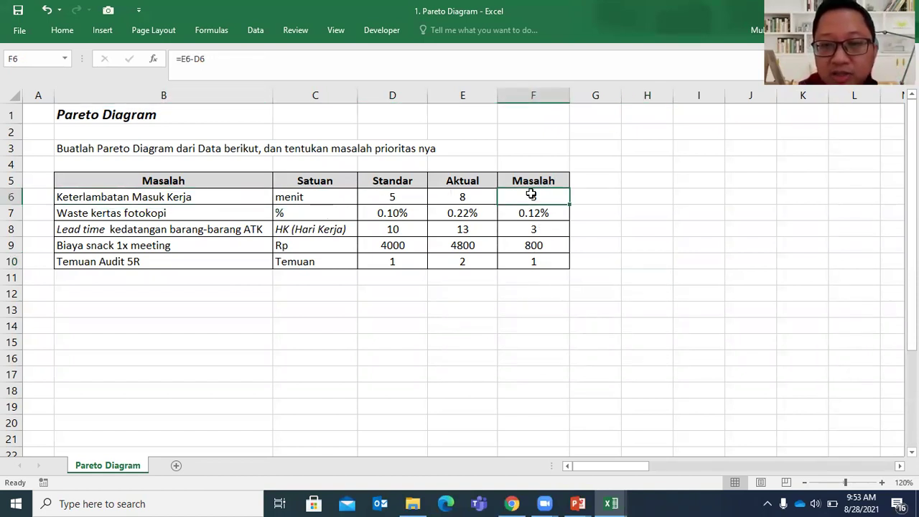
left_click(600, 199)
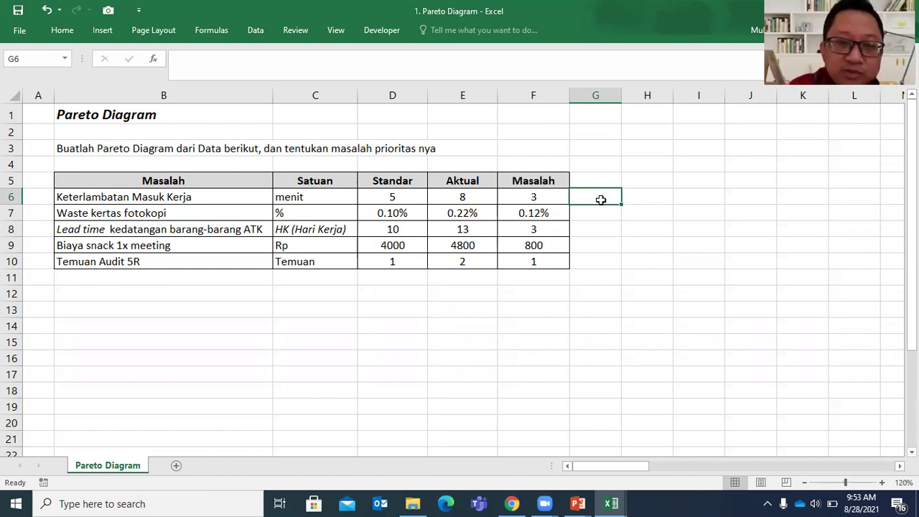
left_click(529, 215)
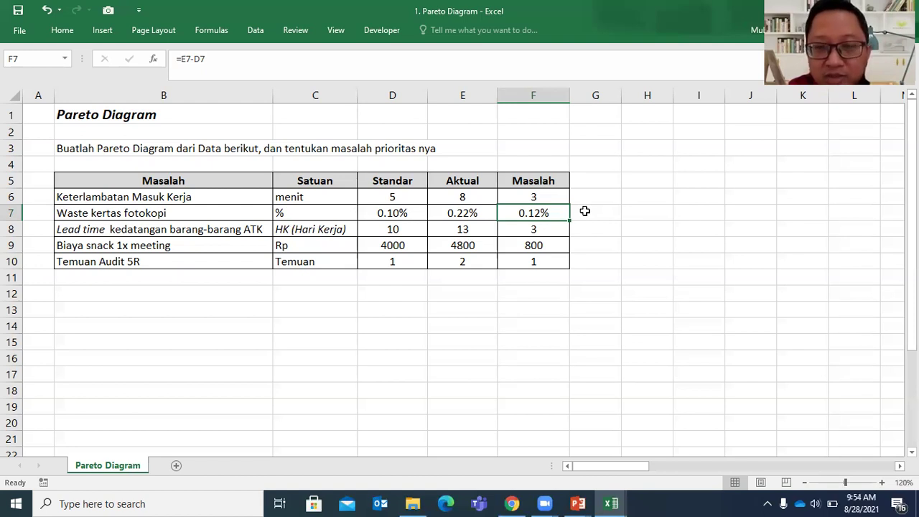
- Duplicate the Masalah column F5:F10, including its header and borders, into column G starting at G5
left_click_drag(548, 180, 546, 261)
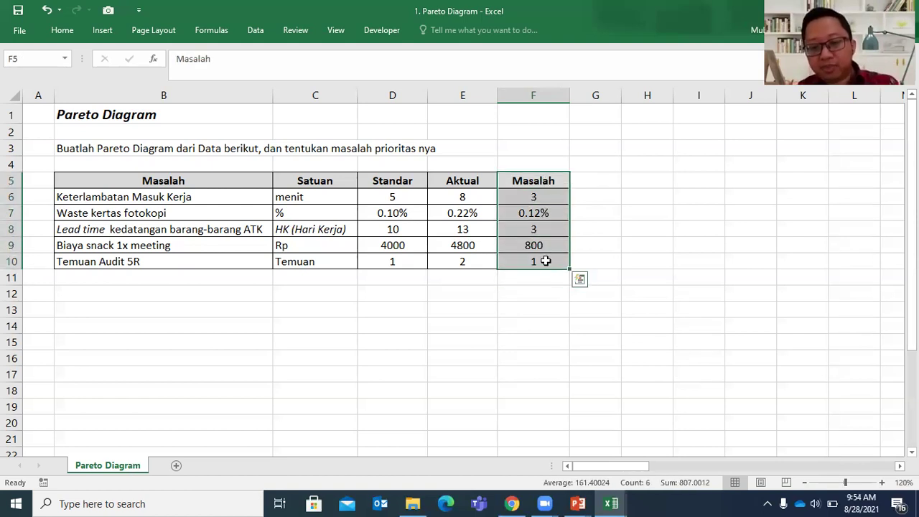
key("ctrl+c")
key("Right")
key("ctrl+v")
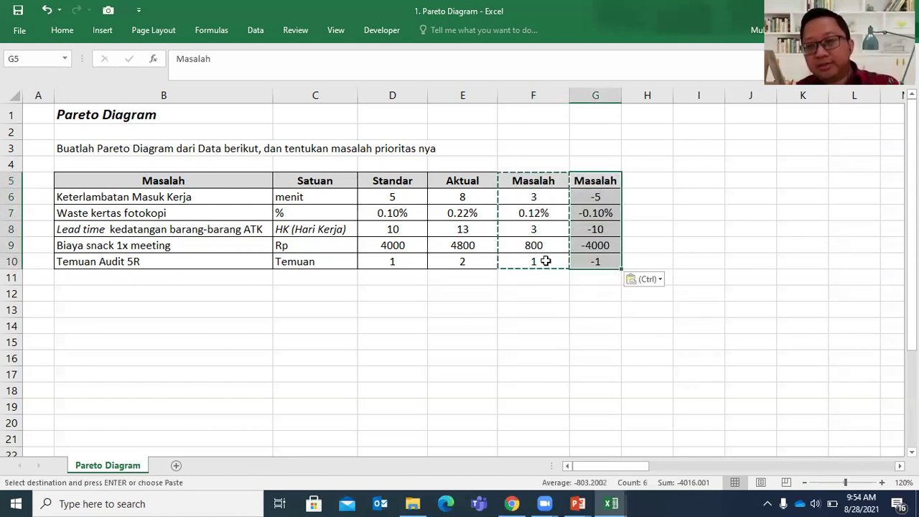
- Widen column G slightly and clear the copied gap formulas from G6:G10
left_click_drag(622, 94, 638, 95)
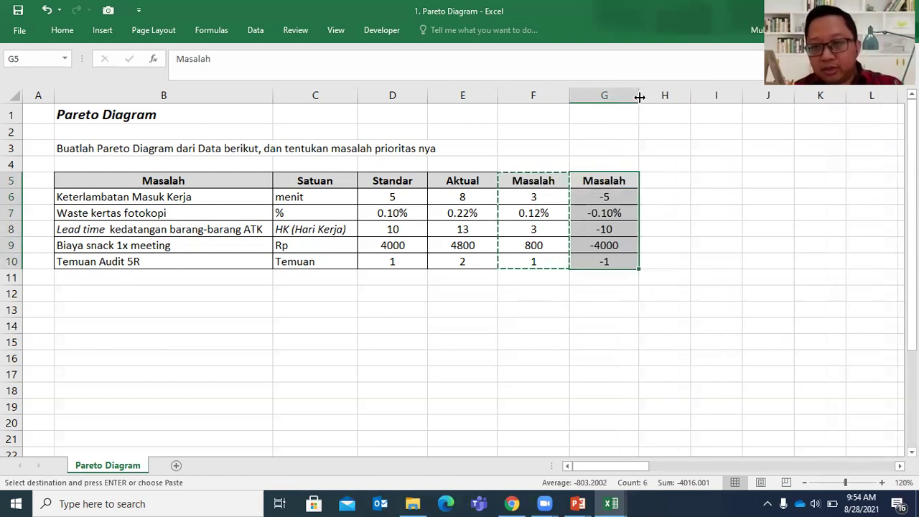
left_click_drag(605, 192, 603, 255)
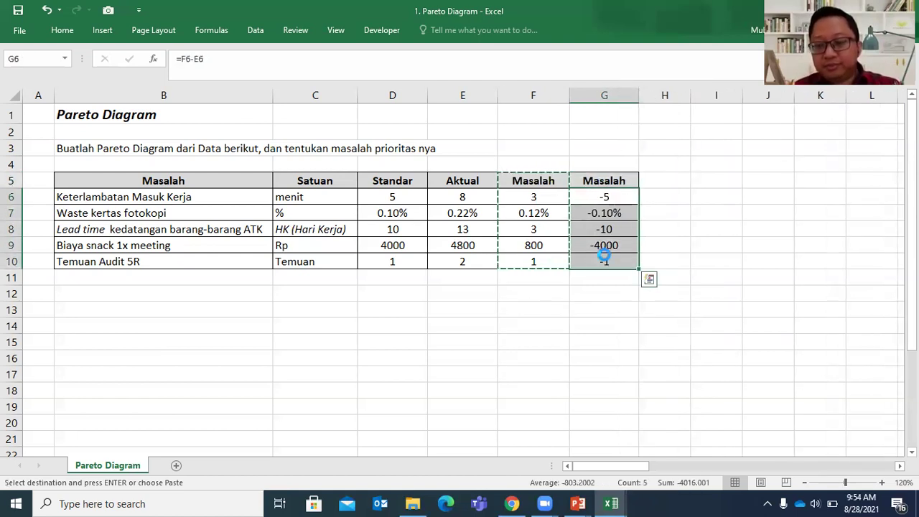
key("Delete")
- Rename the column header in G5 to % Masalah
left_click(590, 184)
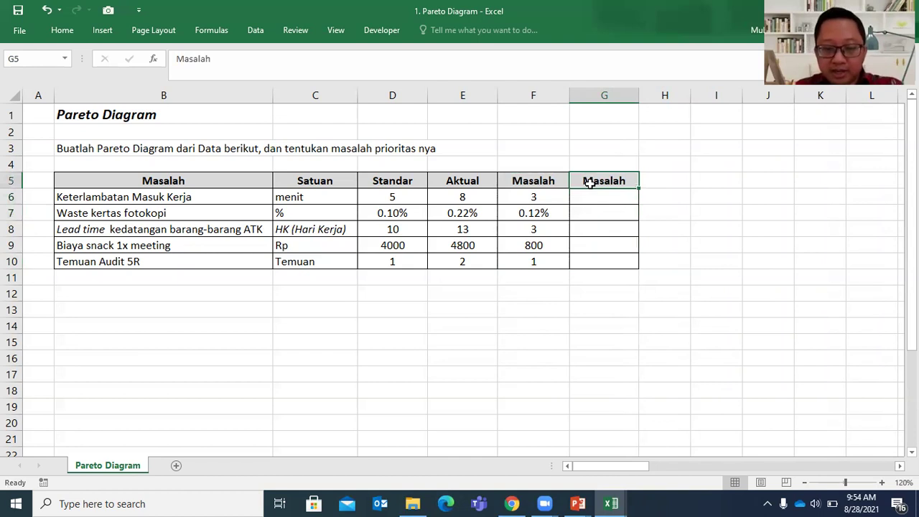
type("% Masalah")
key("Return")
left_click(697, 183)
left_click(616, 195)
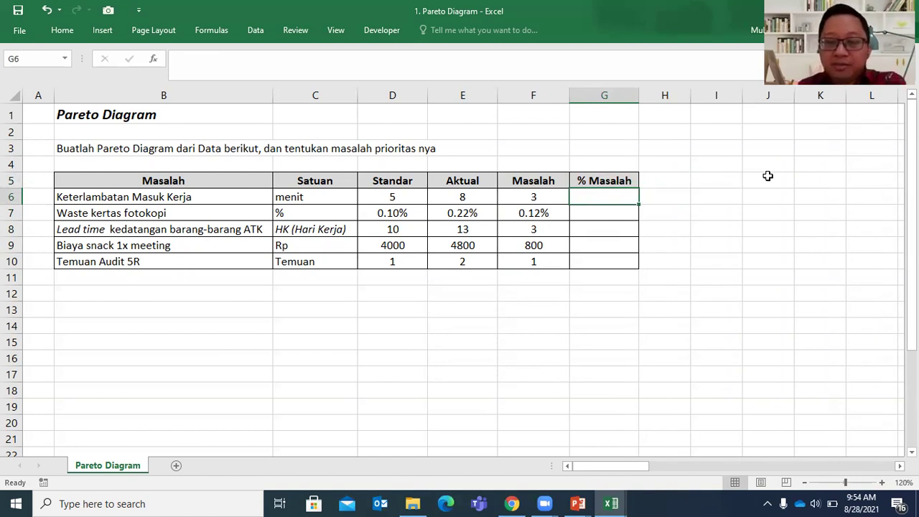
- Review the gap values in the Masalah column against the Standar and Aktual values of each problem
key("Left")
key("Down")
key("Down")
key("Down")
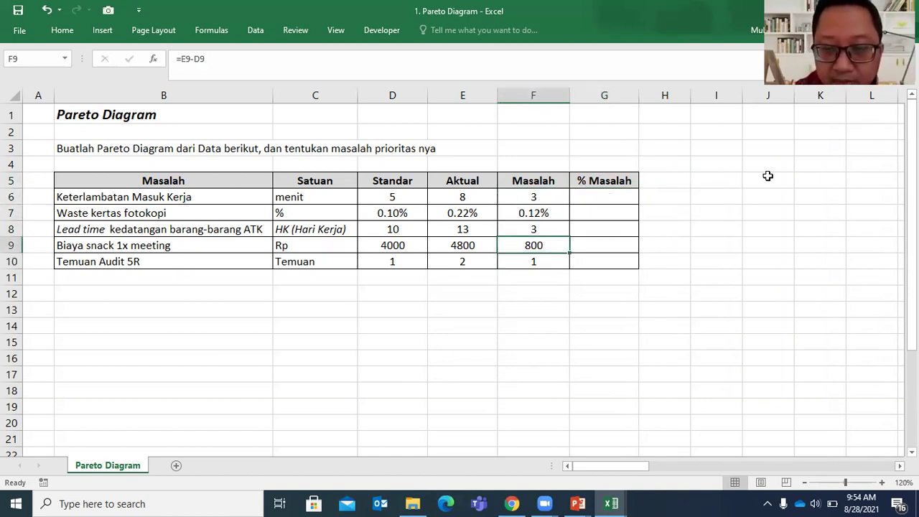
key("Up")
key("Up")
key("Up")
key("Left")
key("Left")
key("Right")
key("Right")
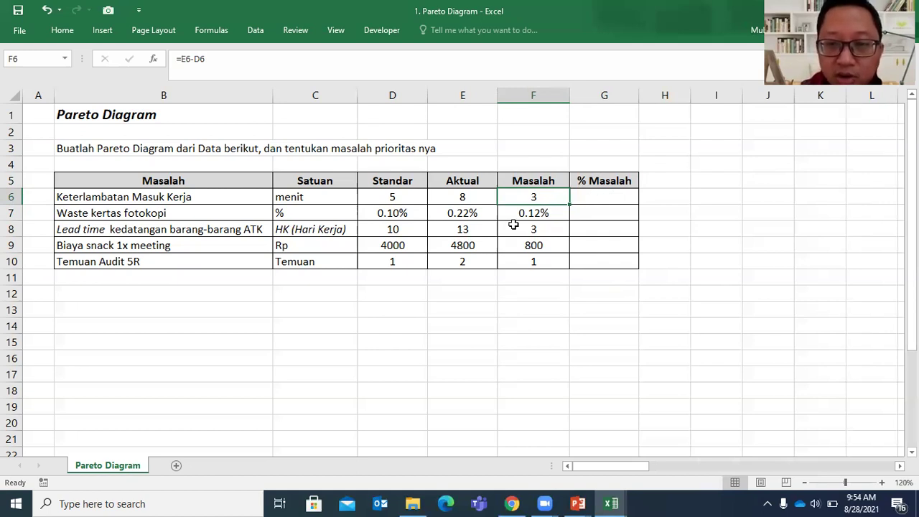
left_click(538, 213)
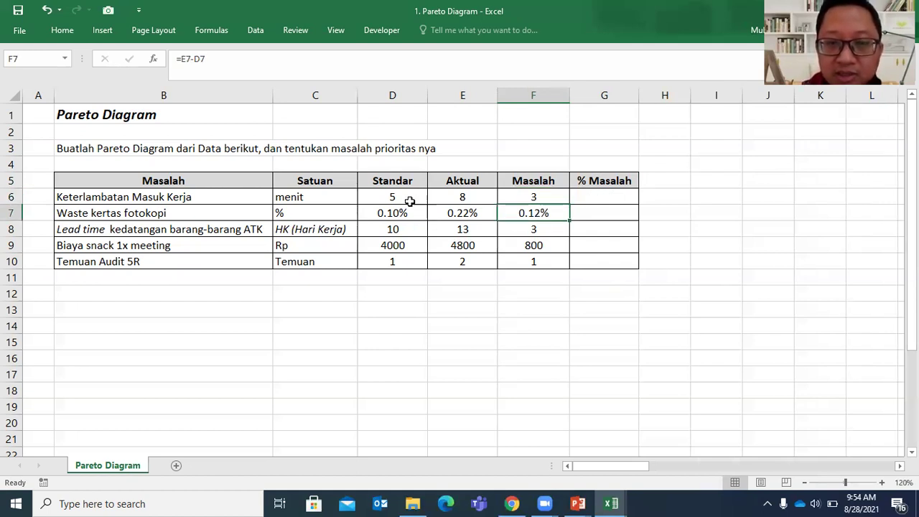
- Enter the formula =F6/D6 in G6 to divide the lateness gap by its standard
left_click(578, 194)
type("=")
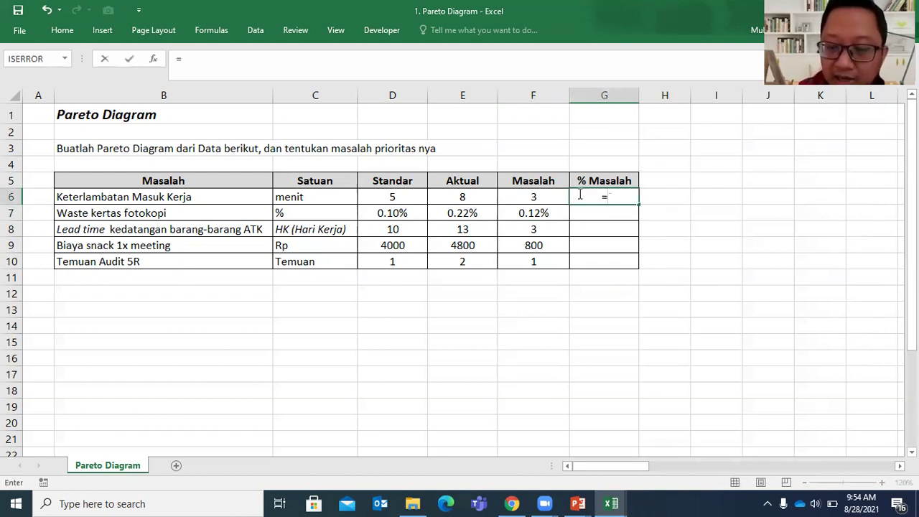
left_click(517, 196)
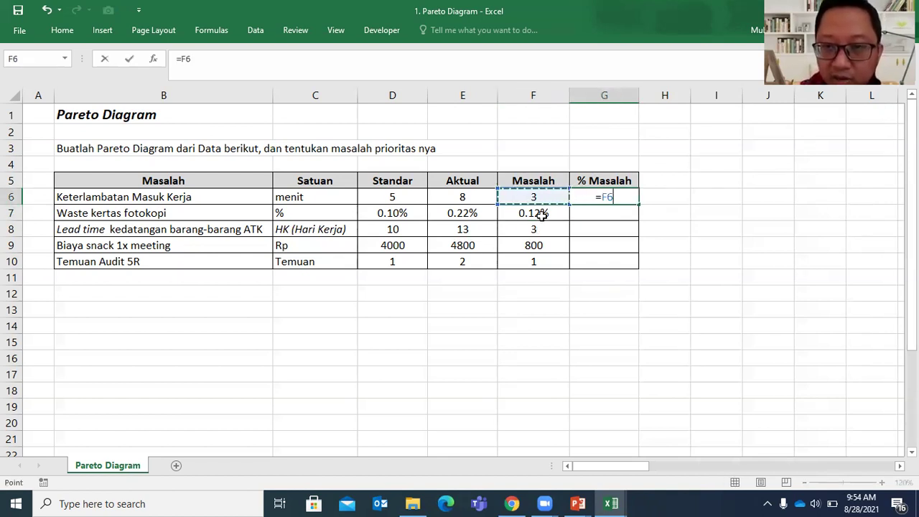
type("/")
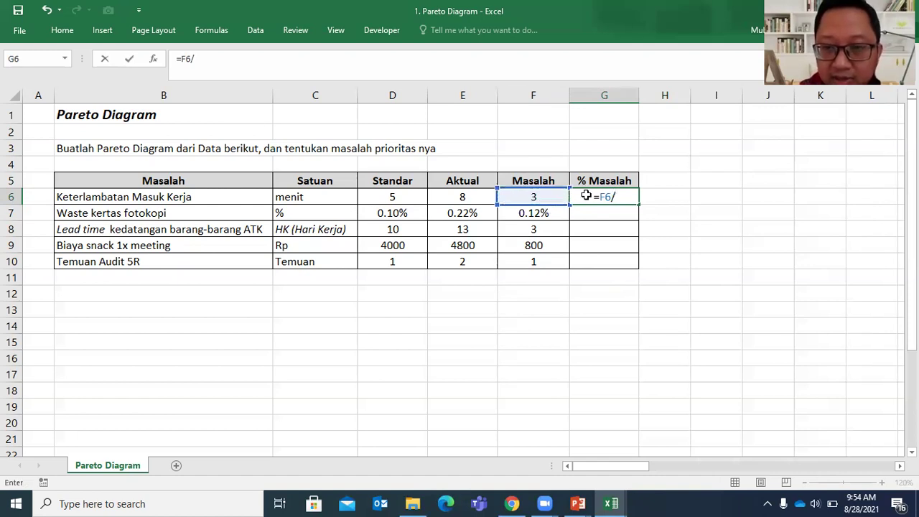
left_click(411, 199)
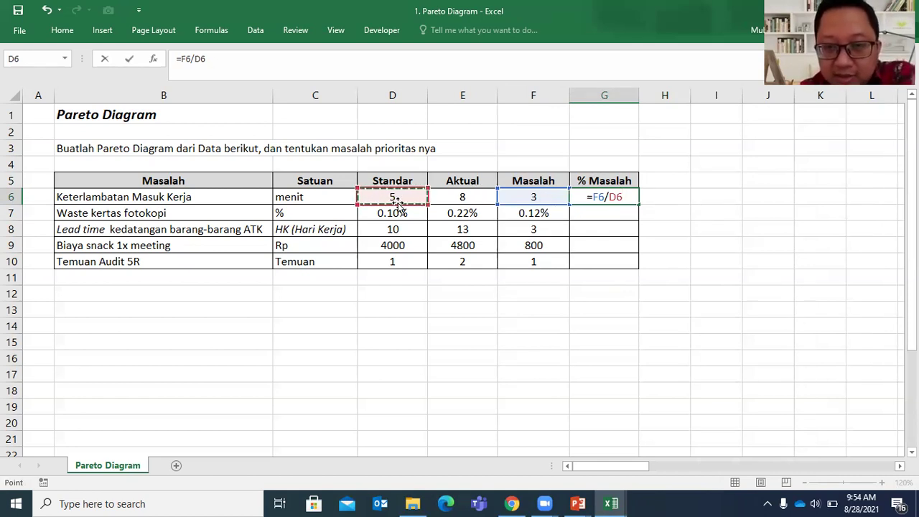
key("Return")
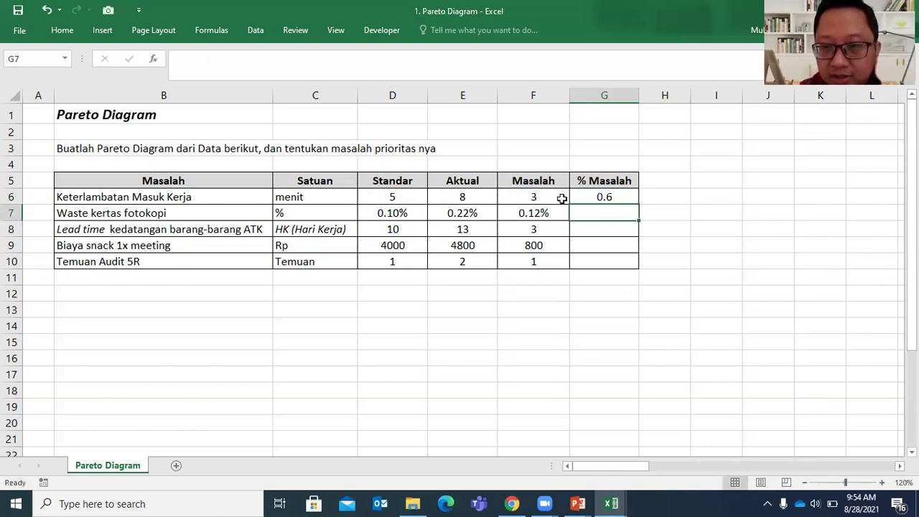
- Format the result in G6 as a percentage without decimals
left_click(596, 198)
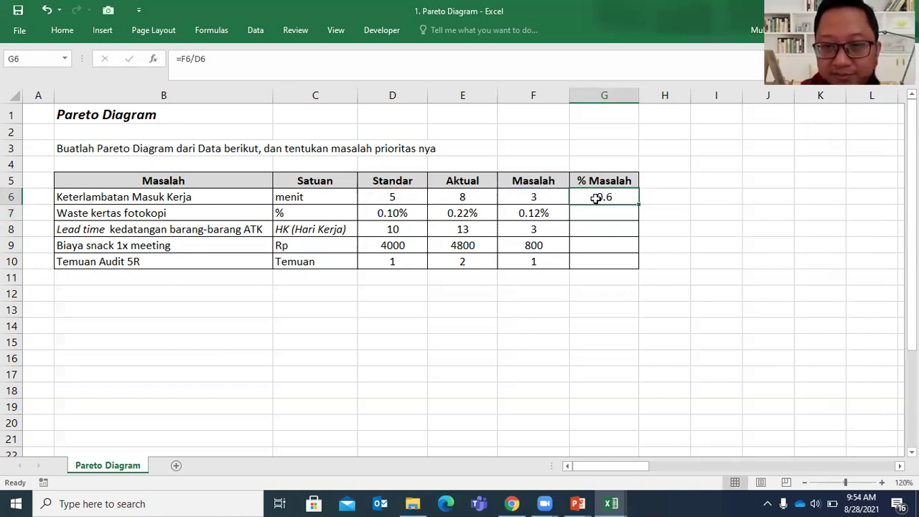
left_click(62, 30)
left_click(455, 73)
left_click(693, 204)
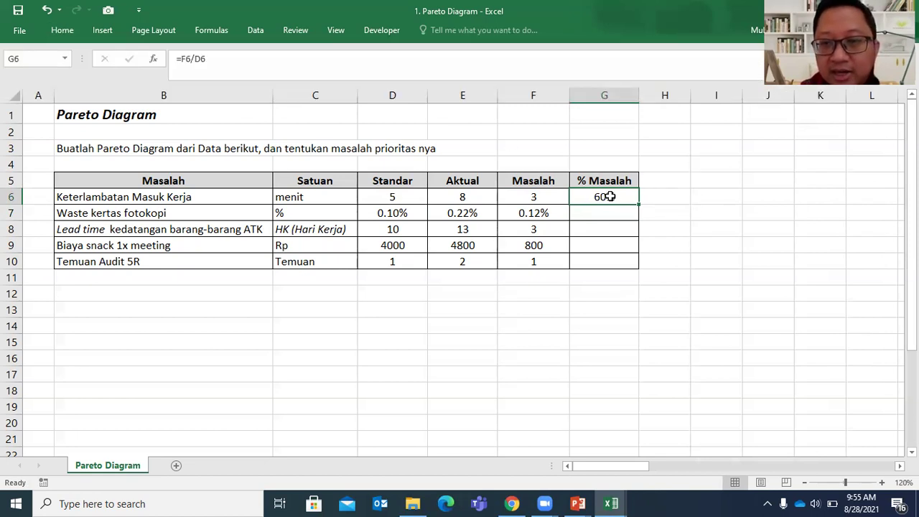
- Copy the % Masalah formula from G6 into G7:G10 for the remaining four problems
key("ctrl+c")
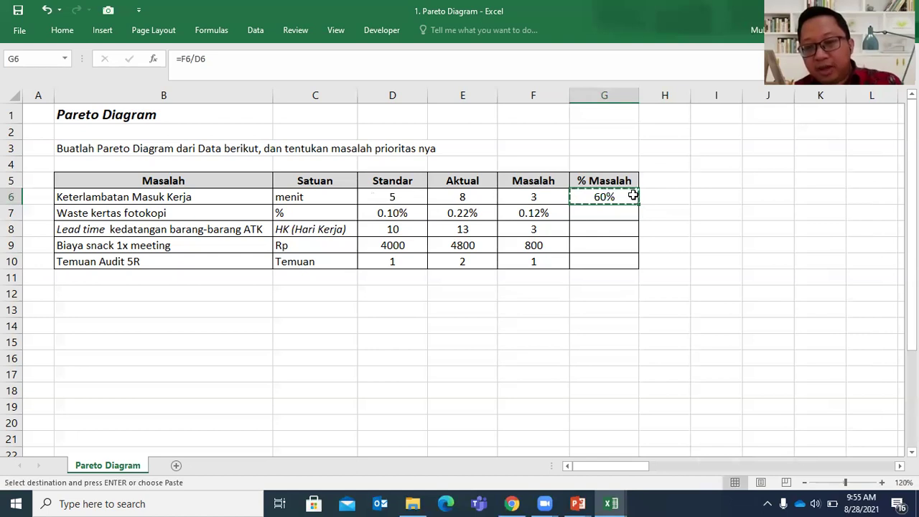
key("Down")
key("Up")
key("Down")
key("shift+Down")
key("shift+Down")
key("shift+Down")
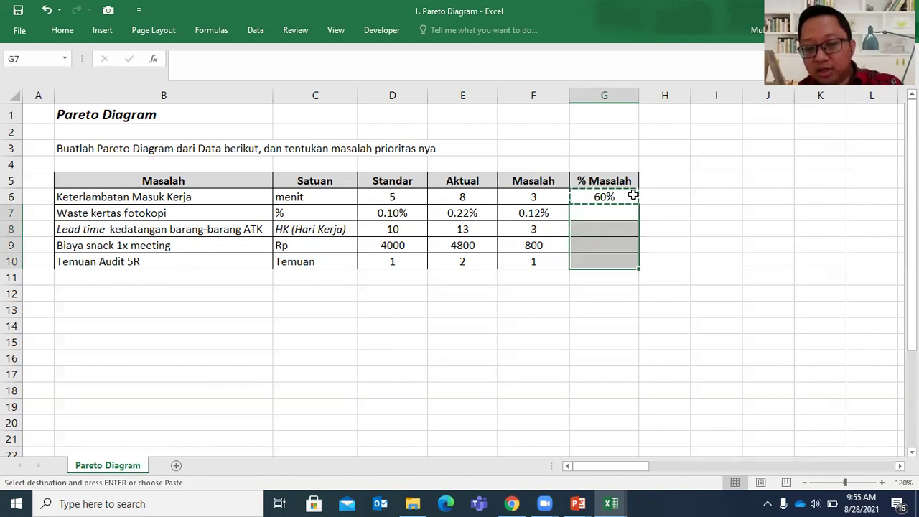
key("ctrl+v")
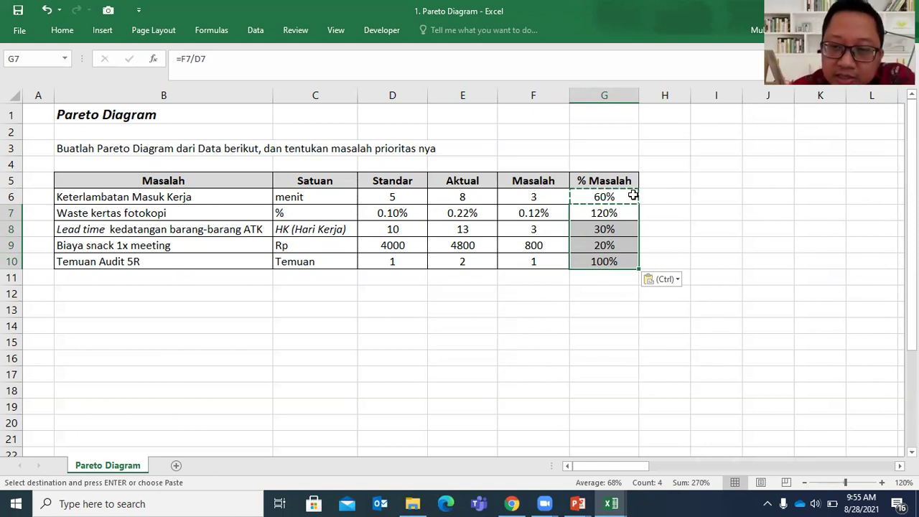
- Check the cell references of the copied % Masalah formulas in G7:G10, opening those in G8 and G10
left_click(608, 213)
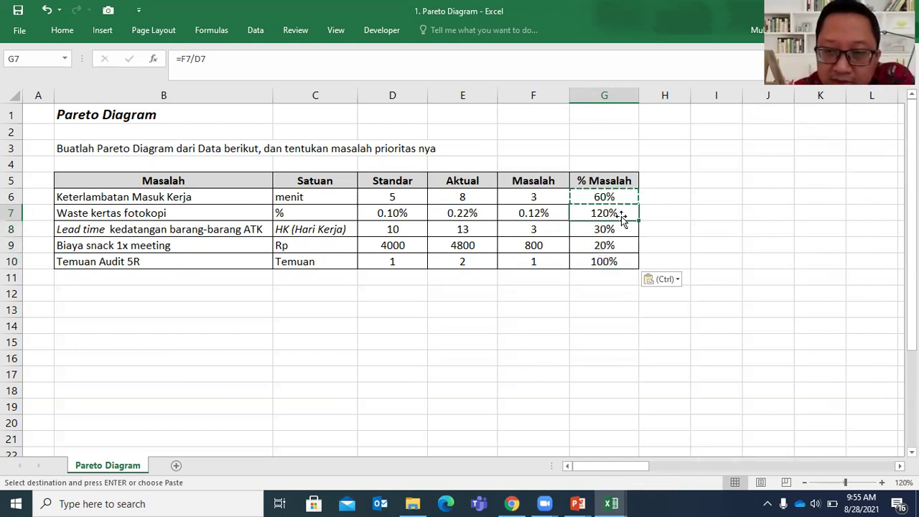
left_click(611, 229)
left_click(609, 243)
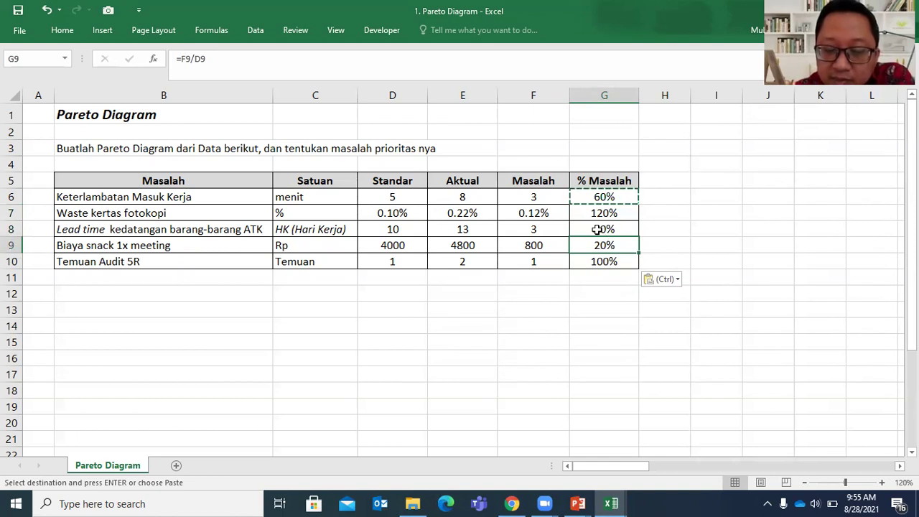
left_click(597, 229)
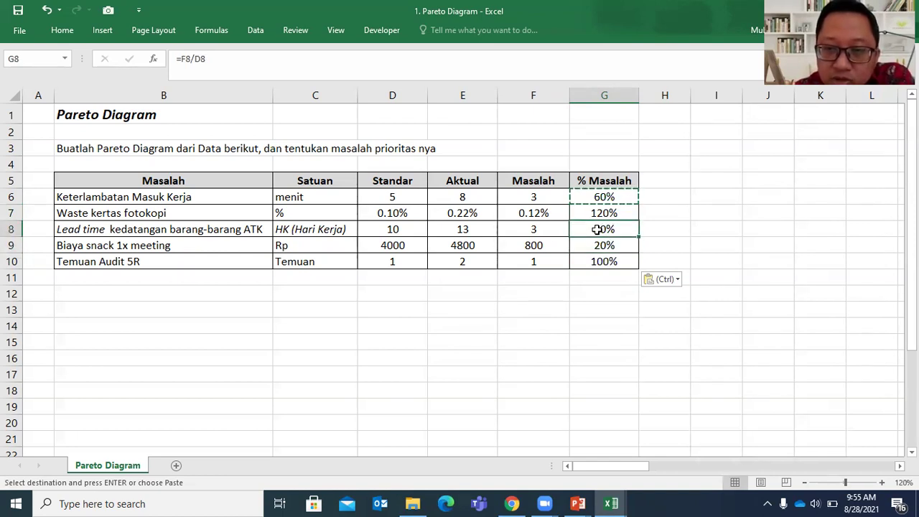
double_click(597, 229)
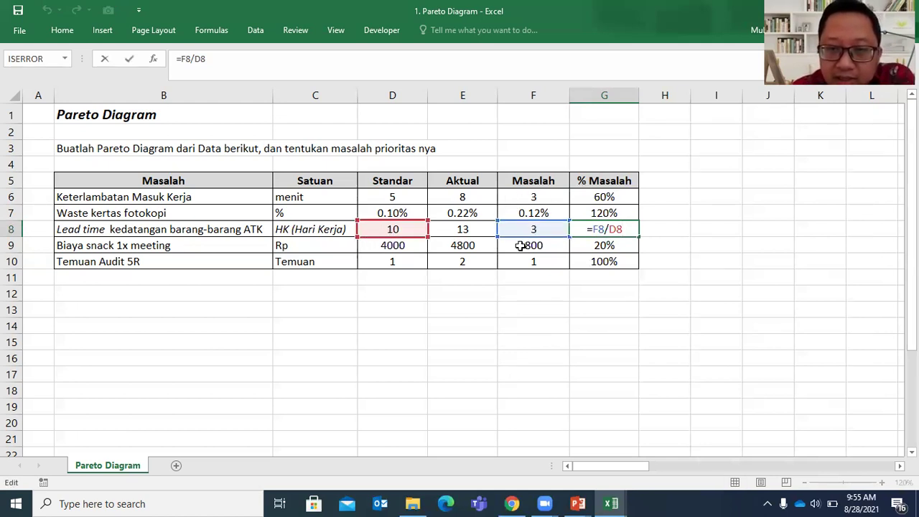
left_click(587, 267)
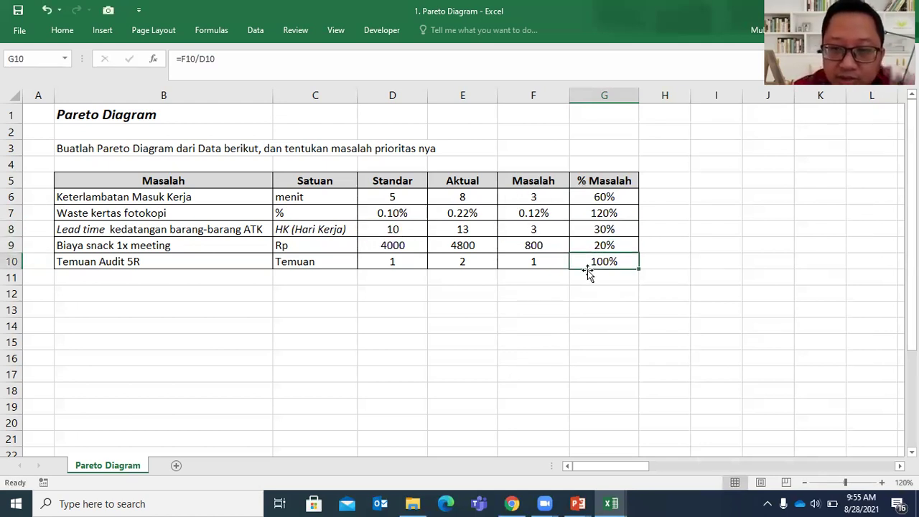
double_click(587, 268)
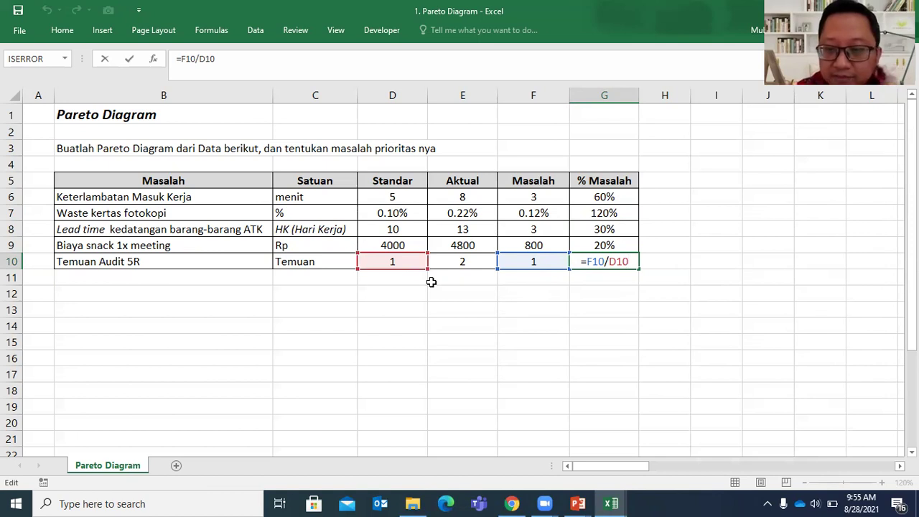
key("Return")
- Compare the % Masalah values of all five problems in G6:G10
key("Up")
key("Up")
key("Up")
key("Up")
key("Up")
key("Down")
key("Down")
key("Down")
key("Down")
key("Down")
key("Up")
key("Up")
key("Up")
key("Up")
key("Up")
key("Up")
key("Down")
key("Down")
key("Down")
key("Down")
key("Down")
key("Down")
key("Up")
key("Up")
key("Up")
key("Up")
key("Up")
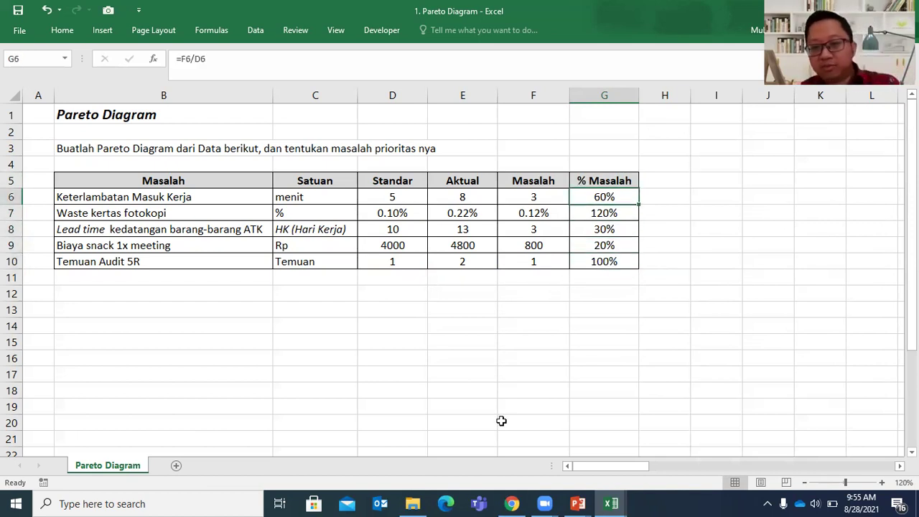
- Switch to the QC 7 Tools presentation in PowerPoint and review the first two Pareto steps, Data semua masalah and Urutkan permasalahan
left_click(578, 503)
left_click(507, 468)
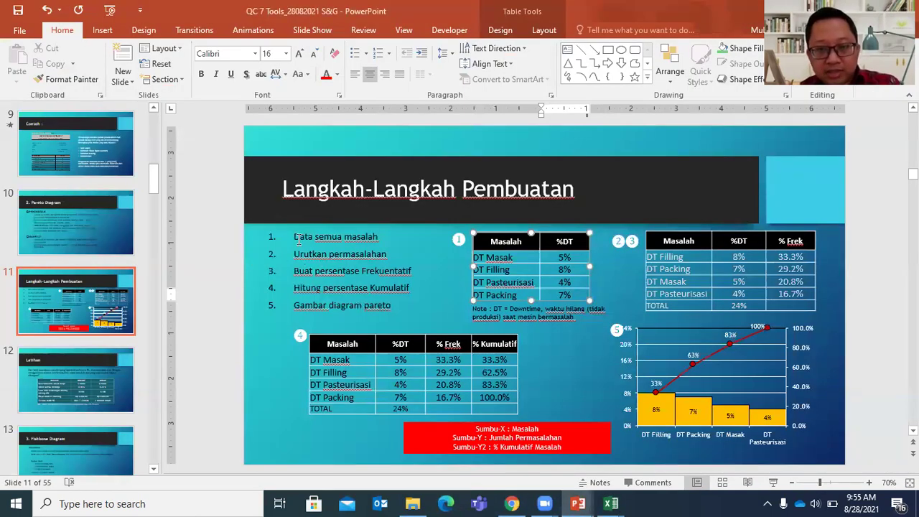
left_click_drag(293, 238, 378, 238)
left_click(385, 255)
left_click(221, 285)
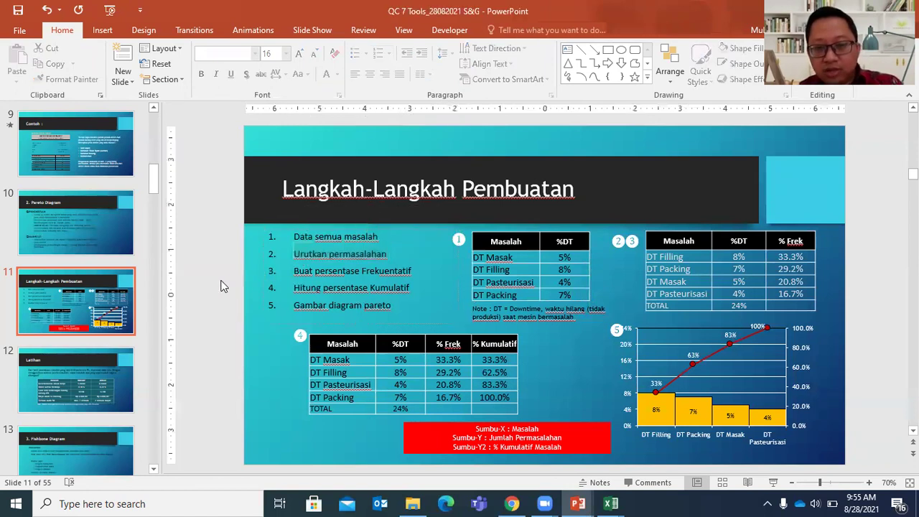
- Switch back to the Pareto Diagram workbook in Excel and examine the Waste kertas fotokopi row
left_click(610, 503)
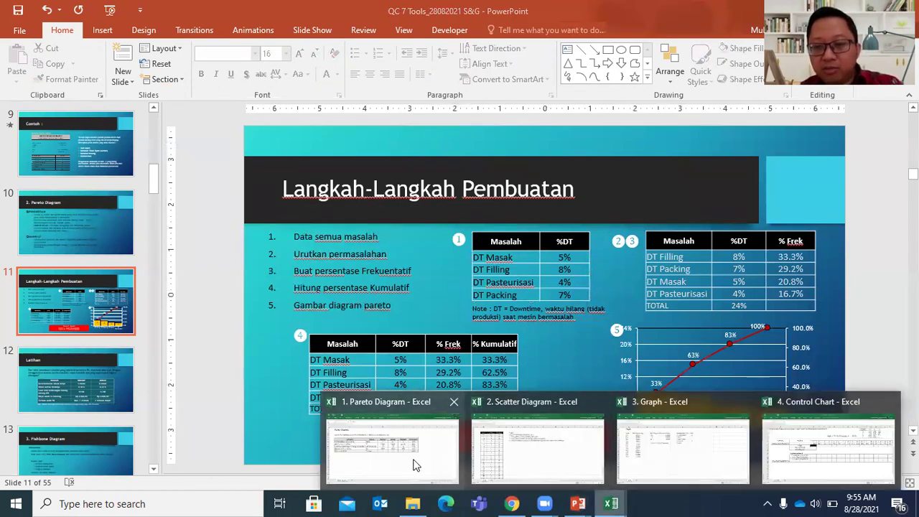
left_click(391, 445)
left_click(637, 316)
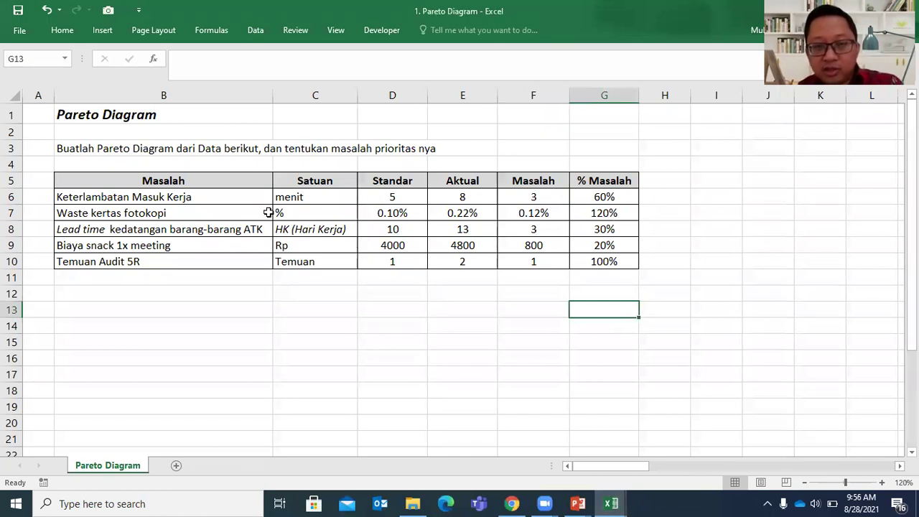
left_click(10, 212)
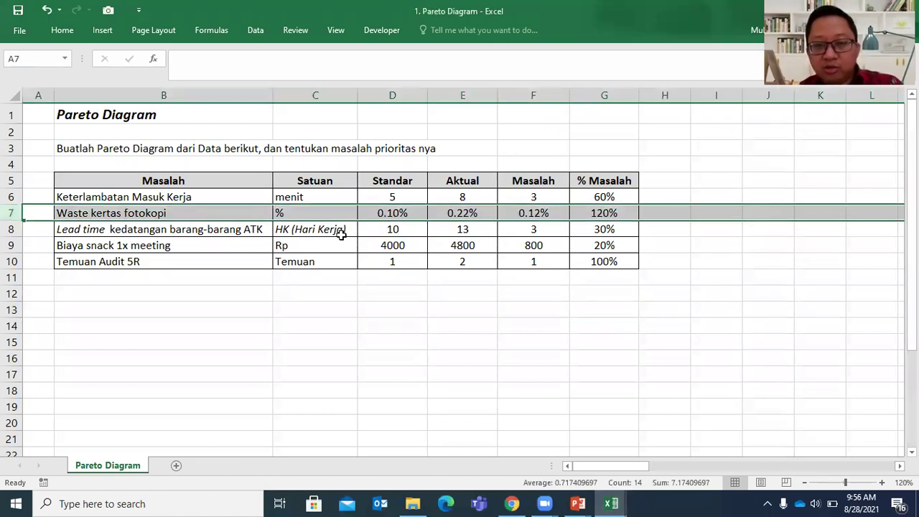
left_click(413, 314)
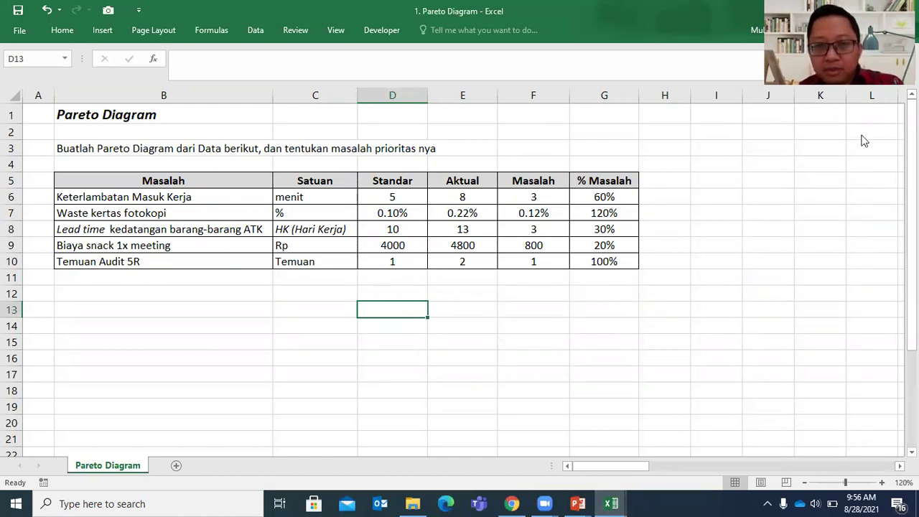
- Sort the problem table B5:G10 by % Masalah values from largest to smallest, treating row 5 as headers
left_click_drag(92, 185, 601, 261)
left_click(61, 30)
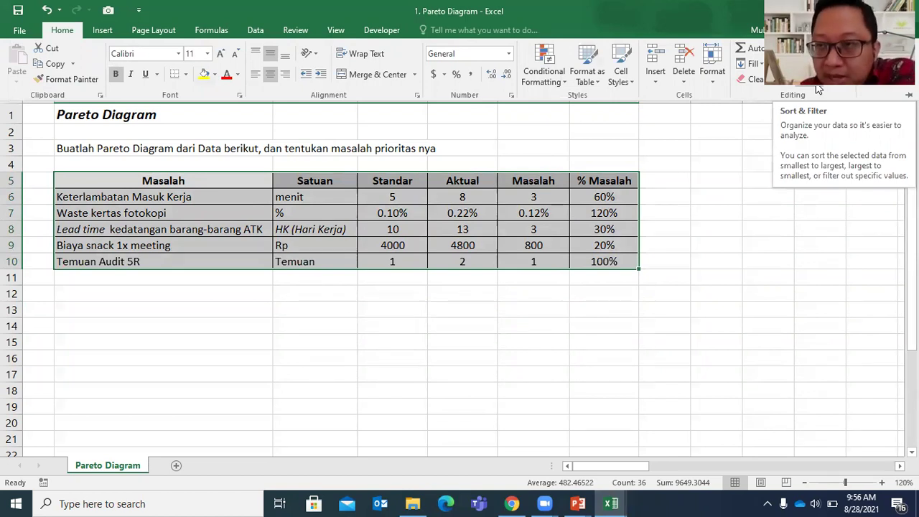
left_click(818, 89)
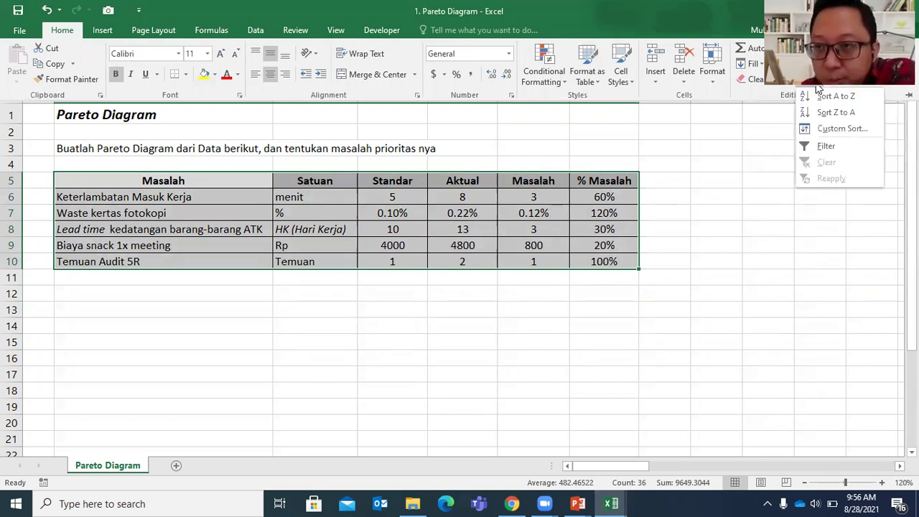
left_click(827, 134)
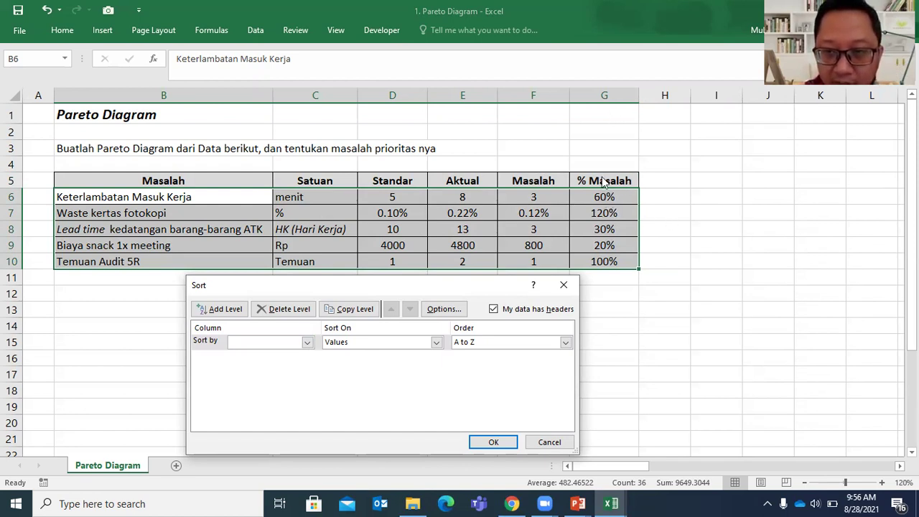
left_click(307, 342)
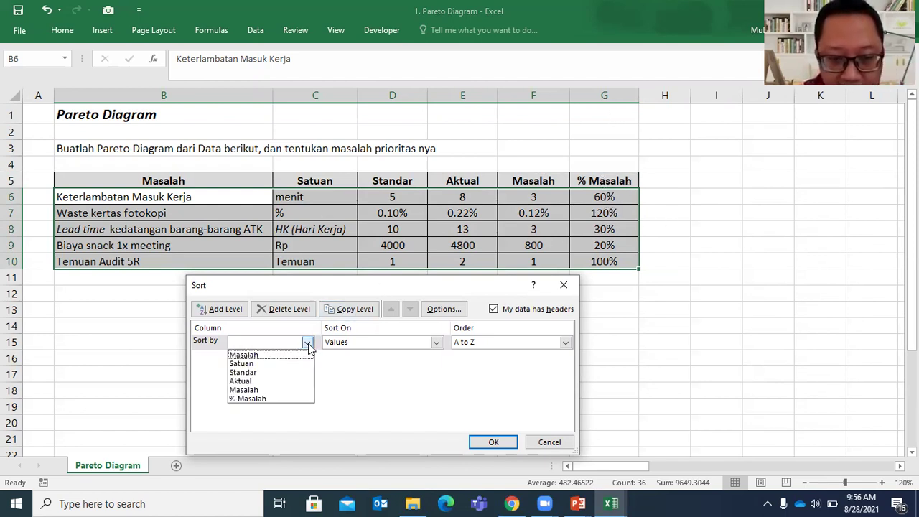
left_click(261, 399)
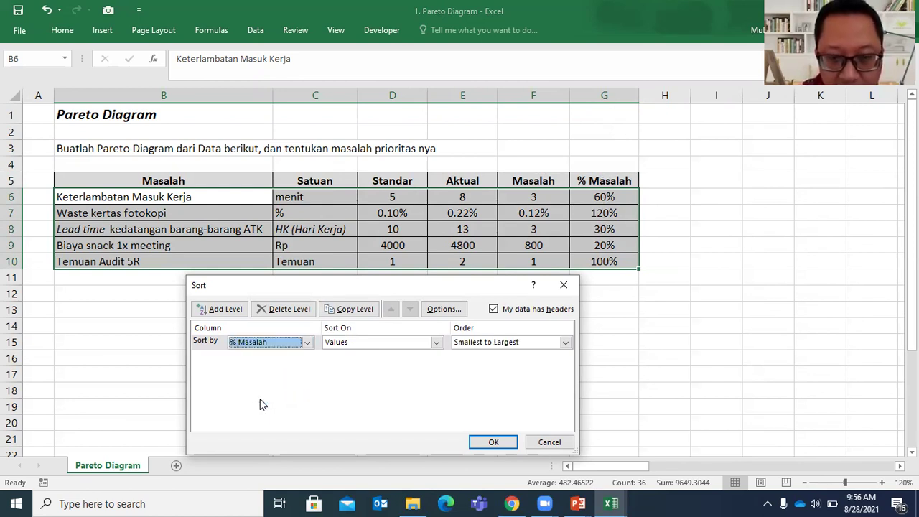
left_click(565, 342)
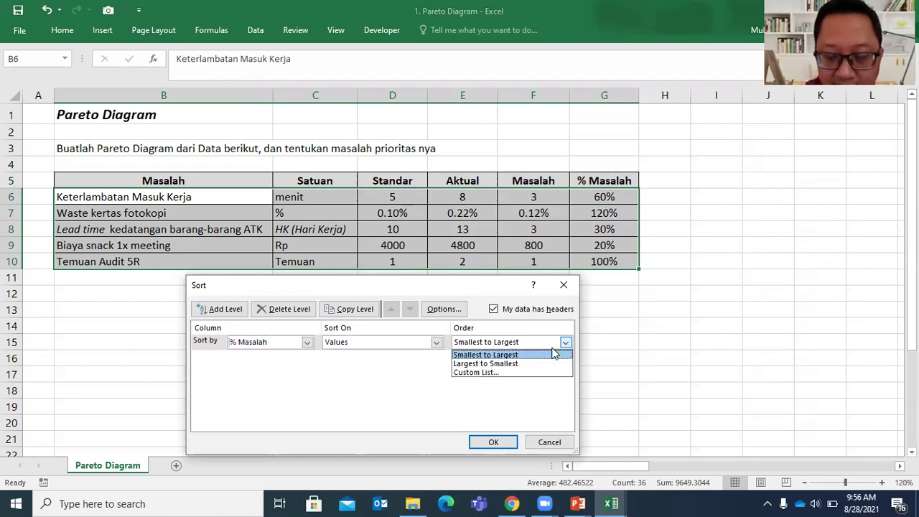
left_click(492, 364)
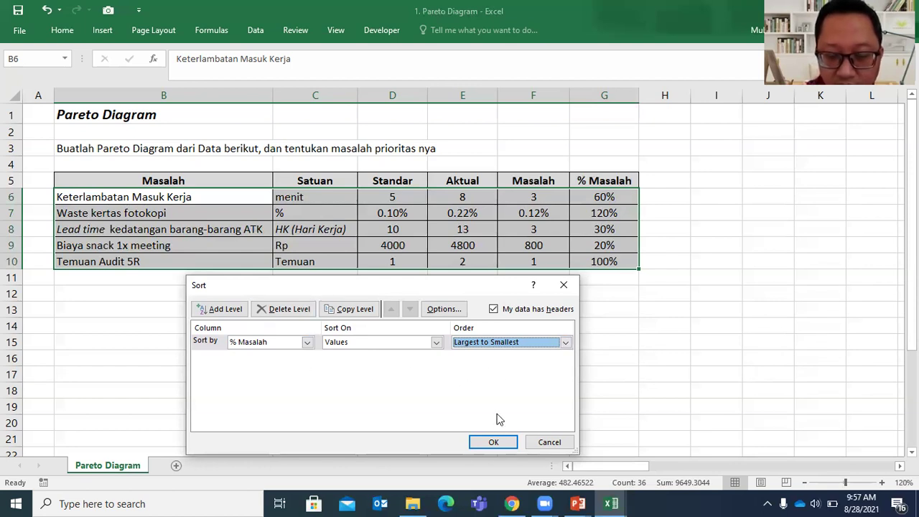
left_click(493, 442)
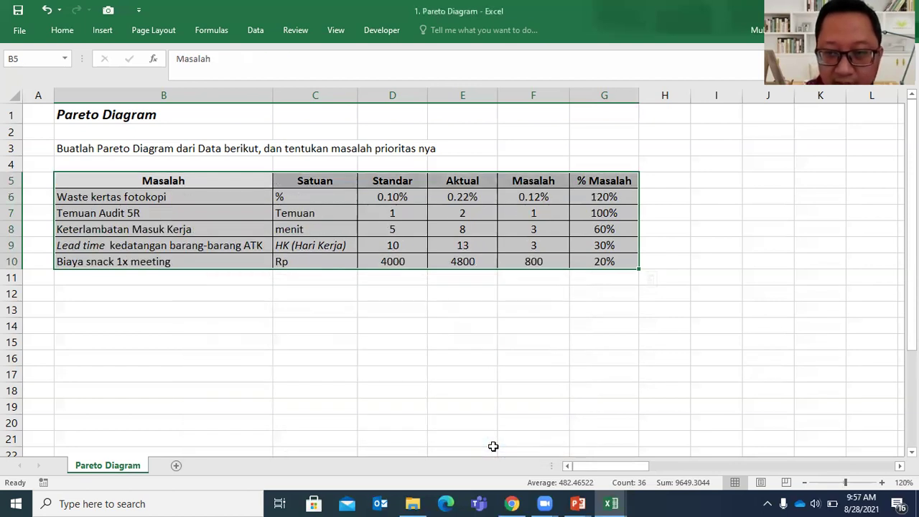
- Review the sorted order of the % Masalah values in G6:G10
left_click(524, 406)
left_click_drag(607, 213, 610, 260)
left_click(670, 225)
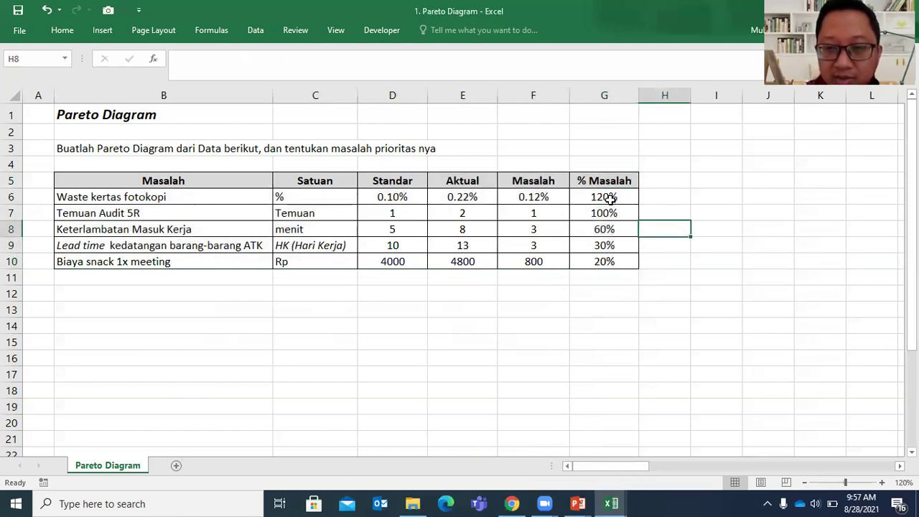
left_click(604, 262)
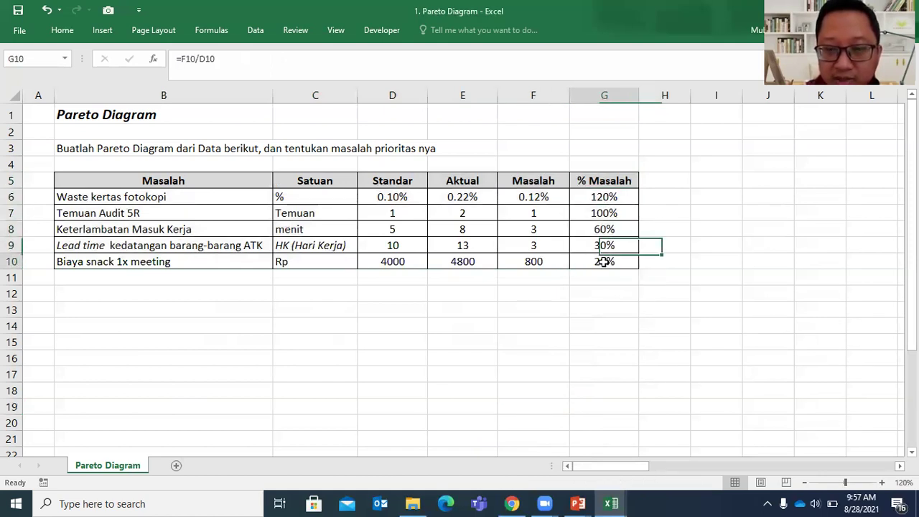
left_click(603, 305)
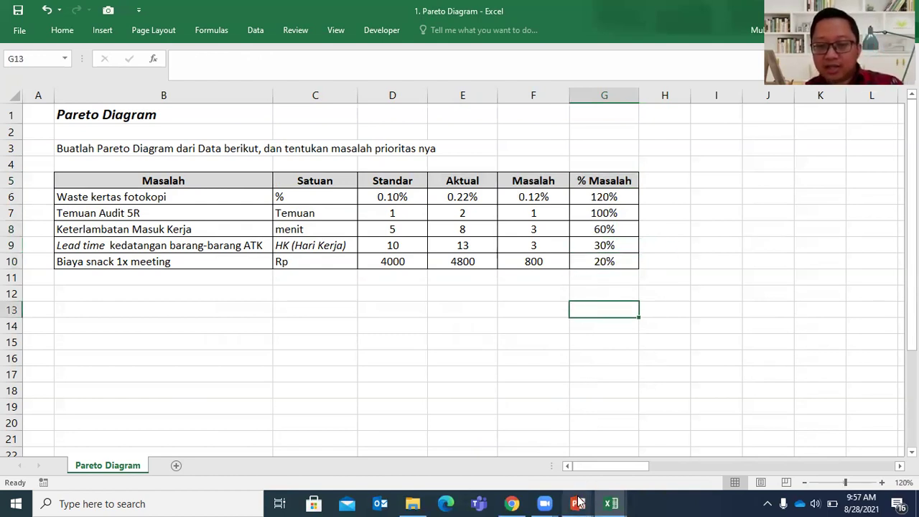
- Switch to the QC 7 Tools presentation in PowerPoint to check the next Pareto step, and return to the Pareto Diagram workbook in Excel
mouse_move(580, 502)
left_click(522, 460)
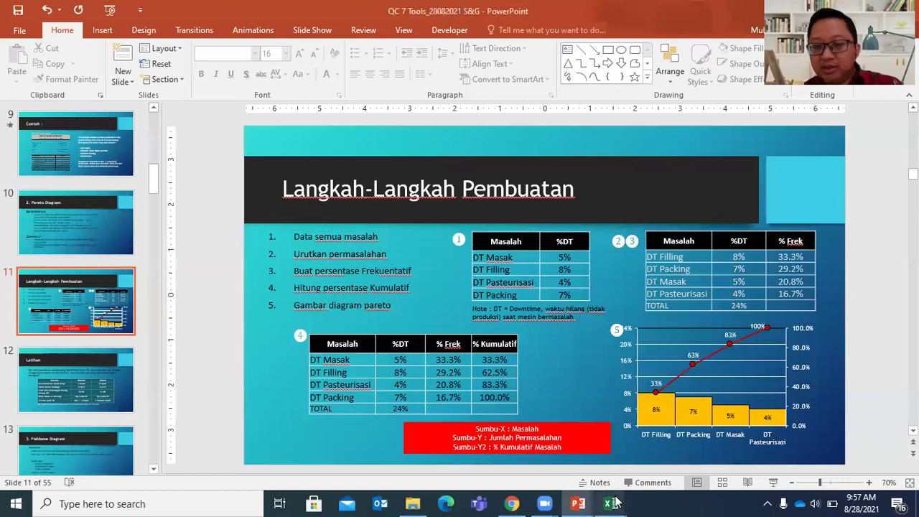
mouse_move(614, 503)
left_click(429, 457)
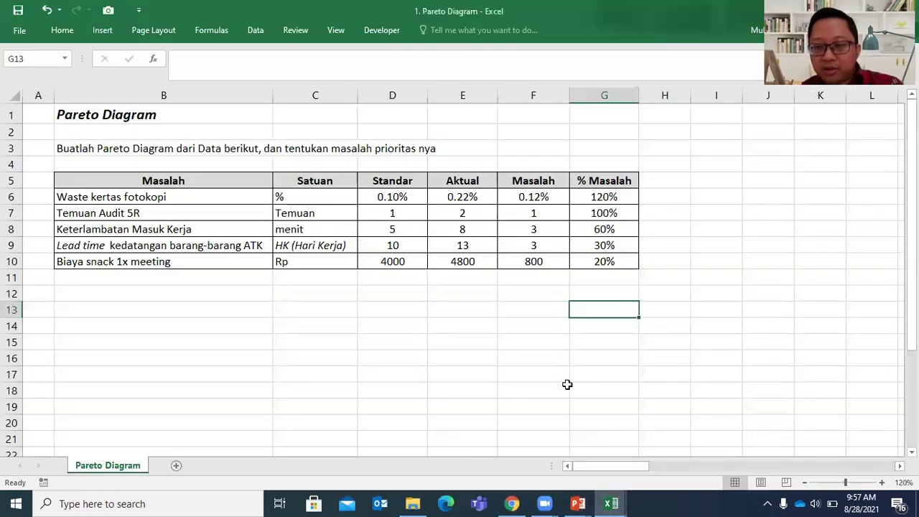
left_click(567, 384)
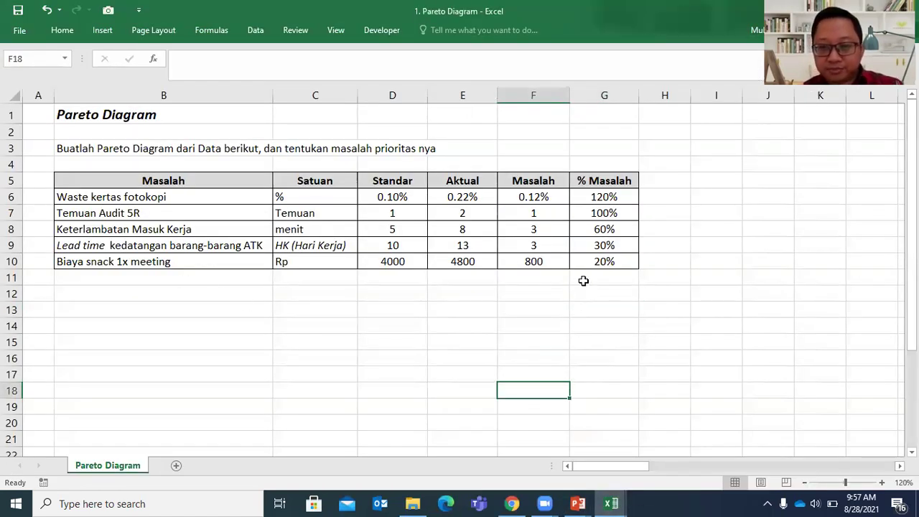
- Extend the % Masalah column by copying G10 into G11, and label the row Total in F11
left_click(584, 278)
key("Up")
key("ctrl+c")
key("Down")
key("ctrl+v")
key("Left")
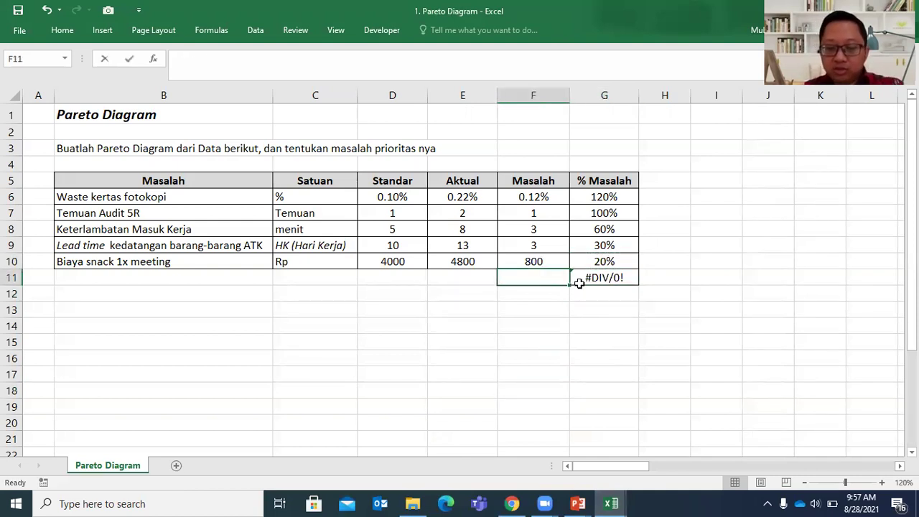
type("Total")
key("Return")
key("Up")
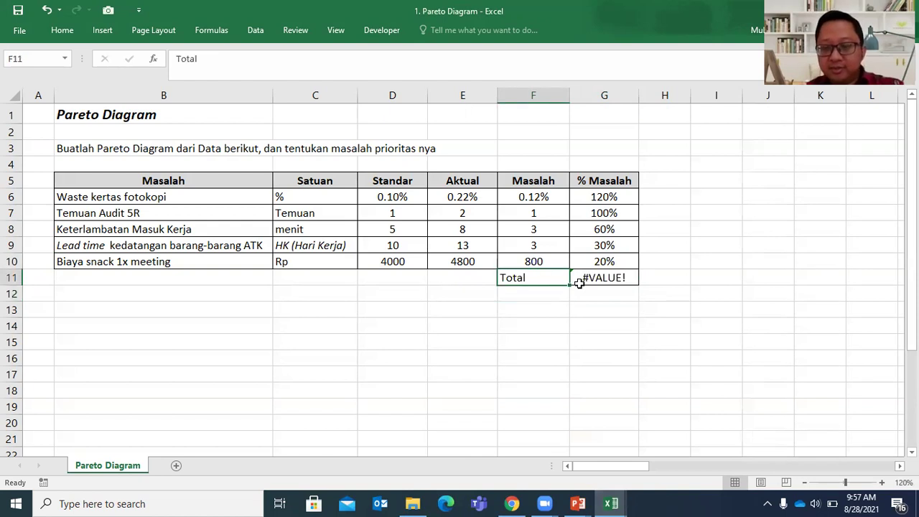
- Replace the formula in G11 with the total of the % Masalah values, =SUM(G6:G10)
left_click(581, 282)
type("=")
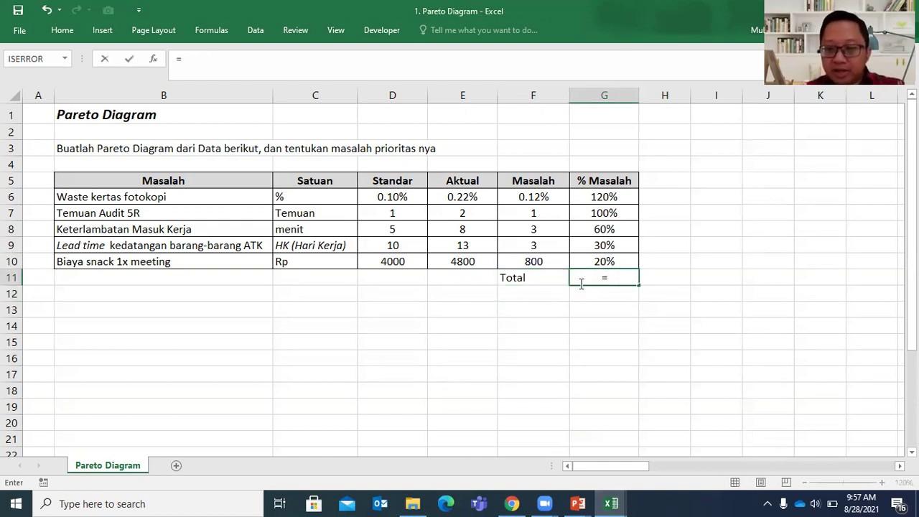
type("sum")
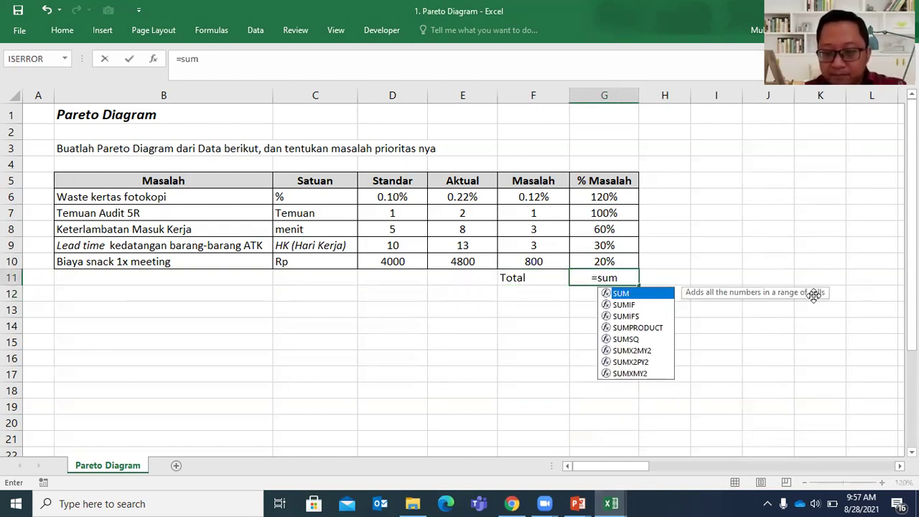
type("(")
key("Up")
key("shift+Up")
key("shift+Up")
key("shift+Up")
key("shift+Up")
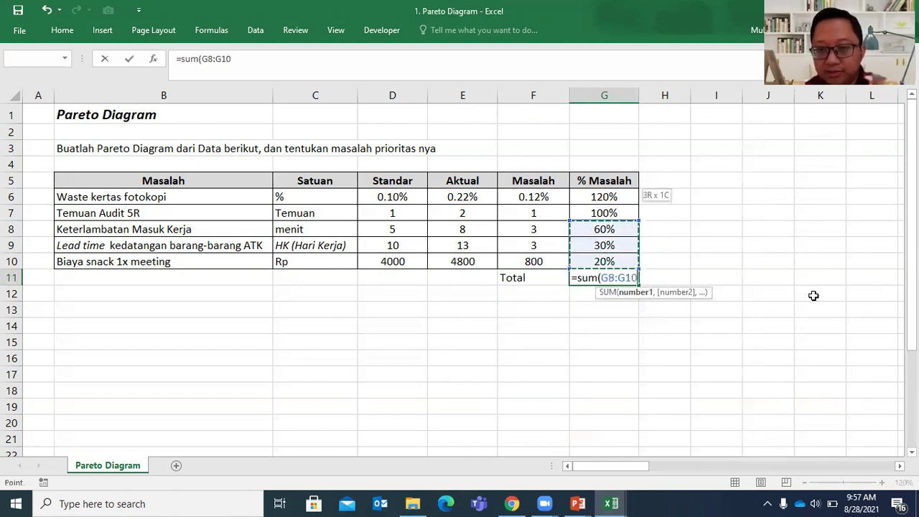
type(")")
key("Return")
key("Up")
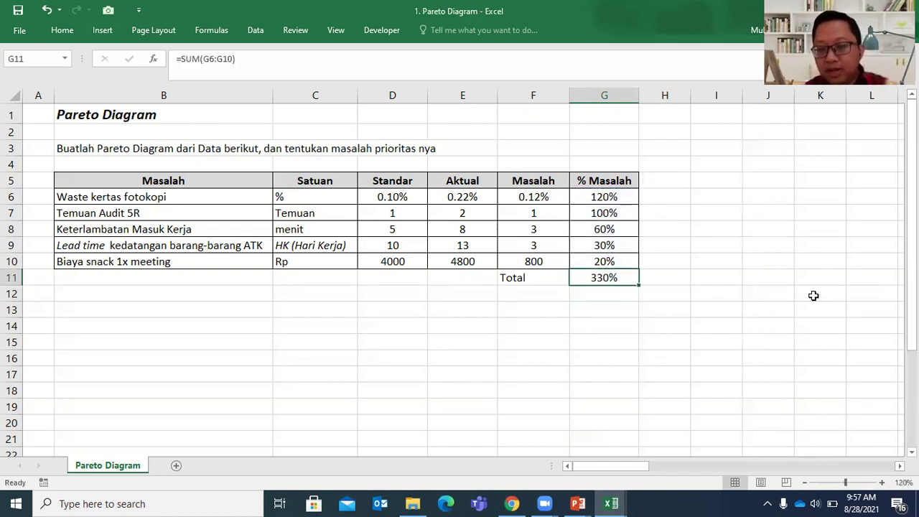
- Center the Total label in F11 and apply all borders to the cell
left_click(534, 277)
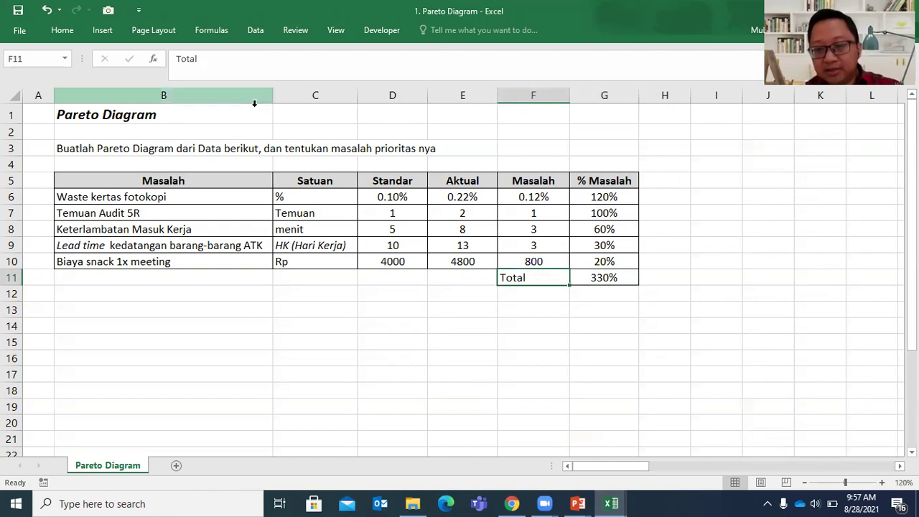
left_click(62, 30)
left_click(270, 74)
left_click(185, 75)
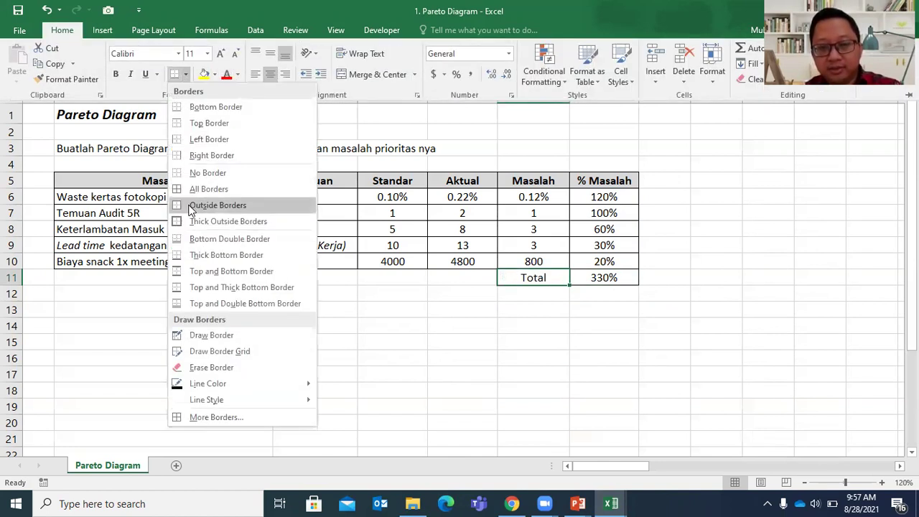
left_click(172, 188)
left_click(662, 352)
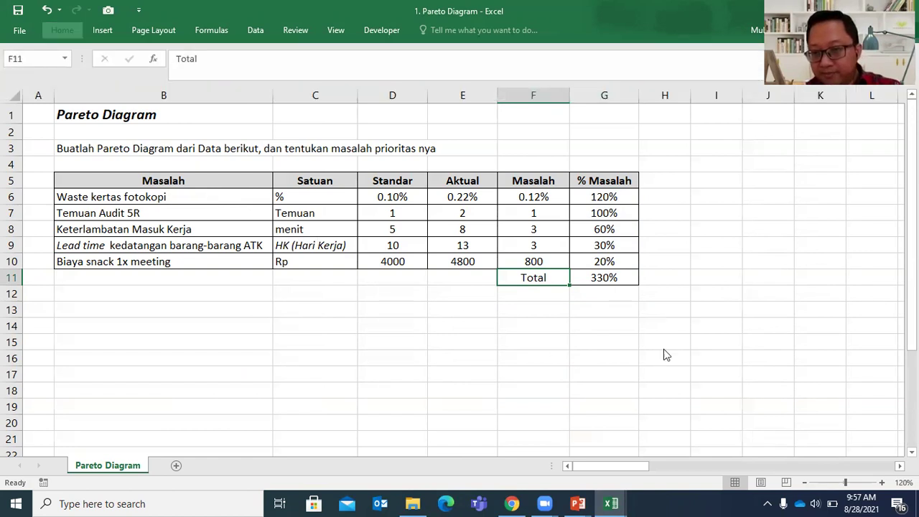
left_click(770, 272)
- Copy the % Masalah column G5:G11 into column H, widen column H, and clear the copied values in H6:H11
left_click_drag(612, 178, 615, 276)
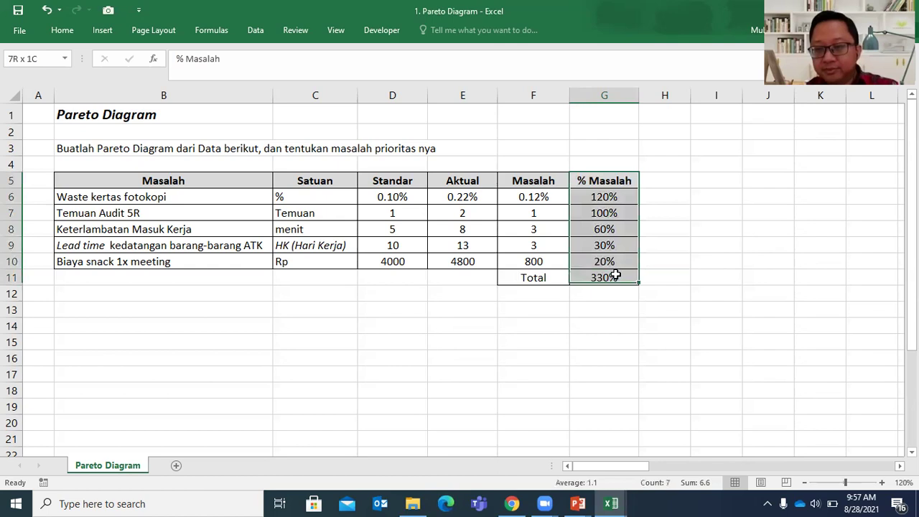
key("ctrl+c")
key("Right")
key("ctrl+v")
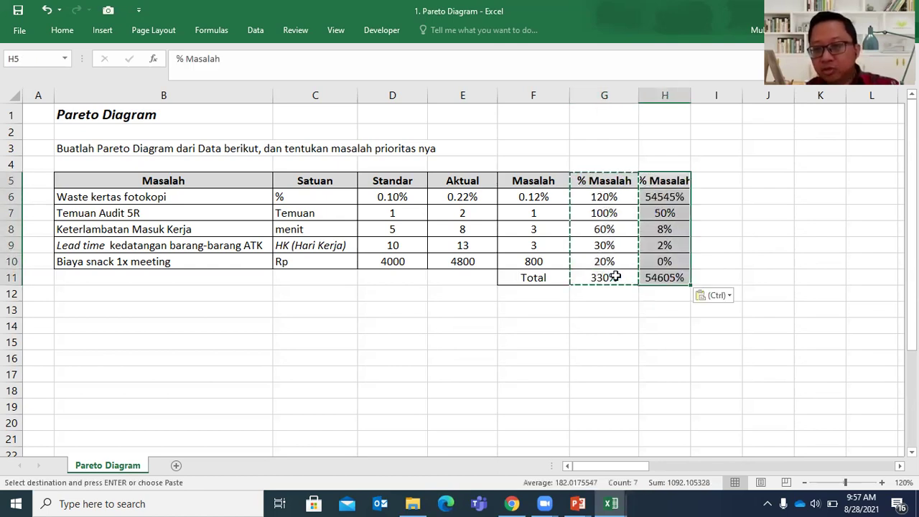
left_click_drag(691, 94, 710, 96)
left_click_drag(676, 192, 676, 273)
key("Delete")
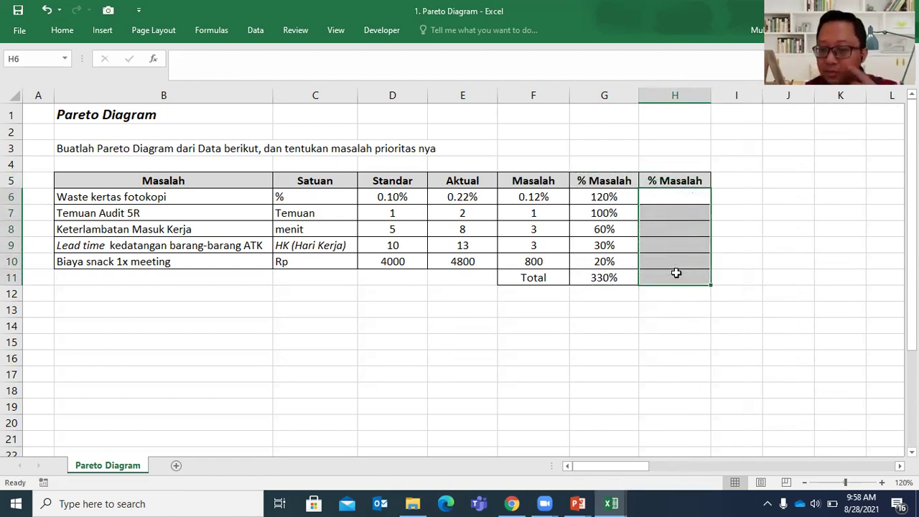
- Rename the header in H5 to % Frekuentatif and widen column H slightly to fit it
left_click(667, 180)
type("% Frekuentatif")
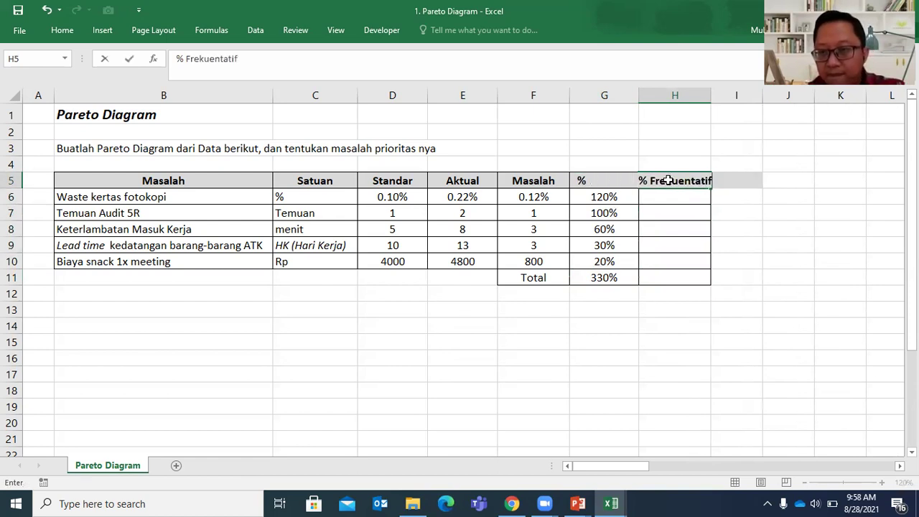
key("Return")
left_click_drag(710, 98, 715, 99)
left_click(740, 201)
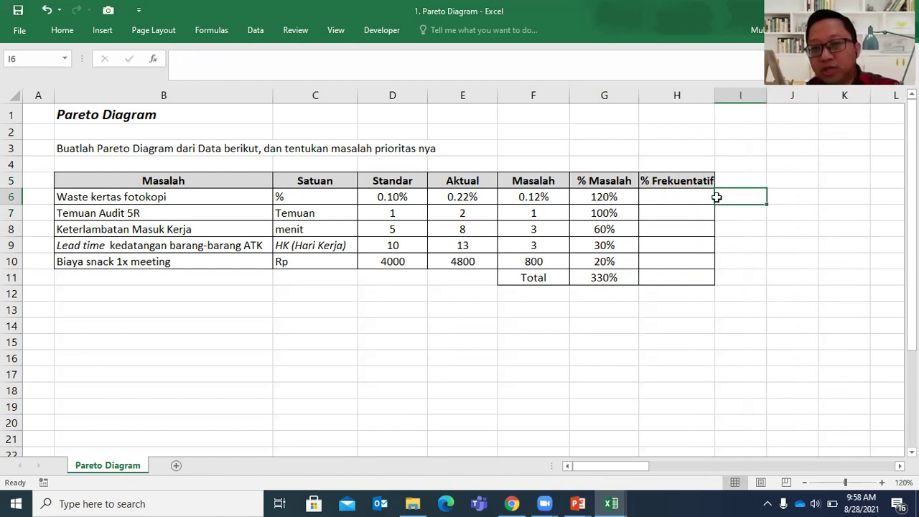
- Calculate % Frekuentatif in H6 with the formula =G6/$G$11 and fill it down through H10
left_click(615, 195)
left_click(656, 195)
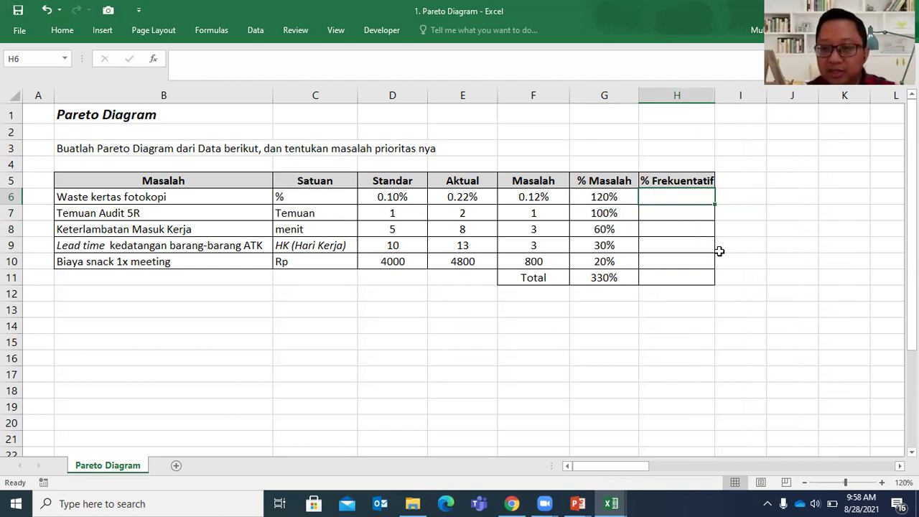
type("=")
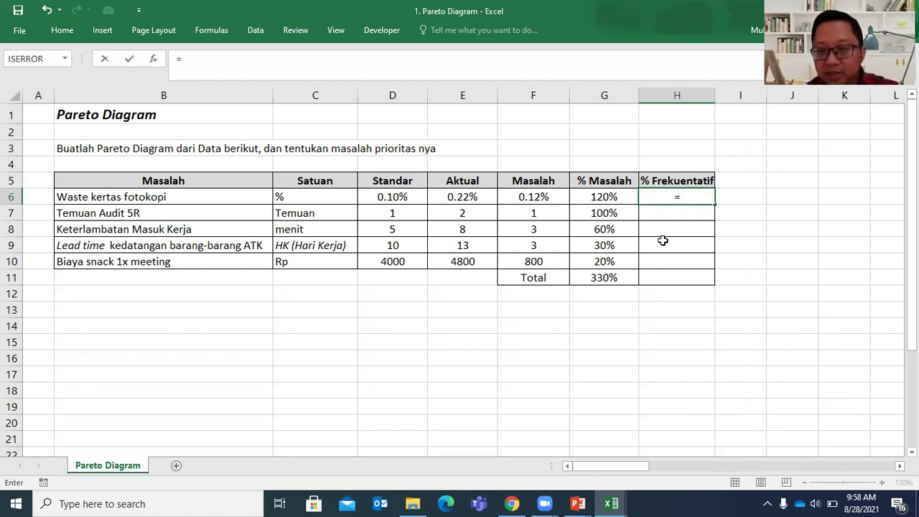
left_click(612, 198)
type("/")
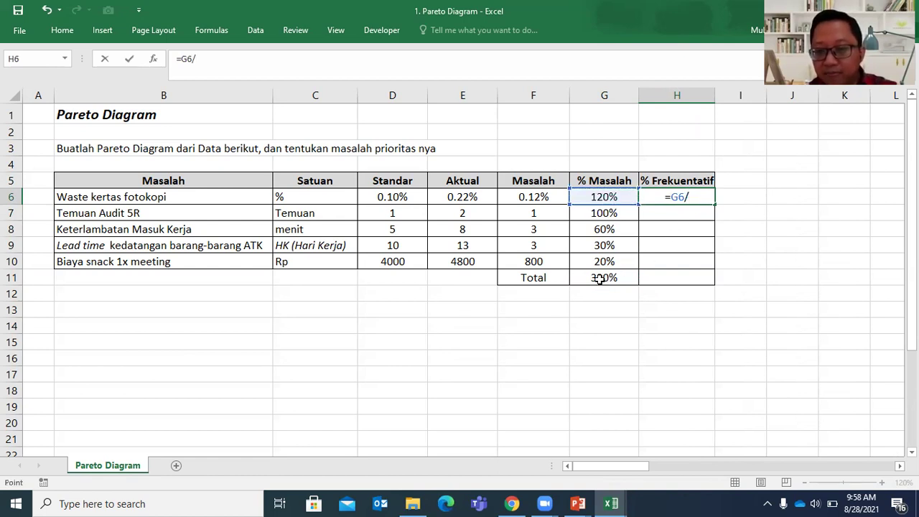
left_click(599, 279)
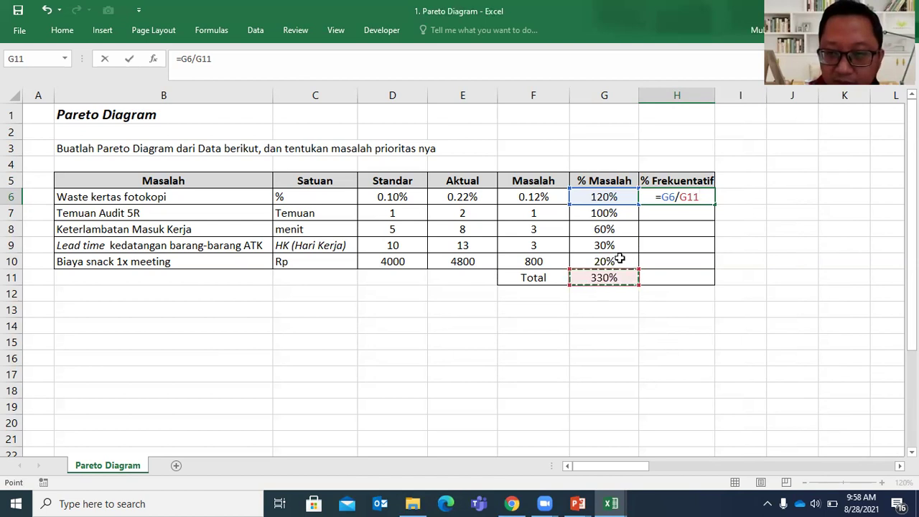
key("F4")
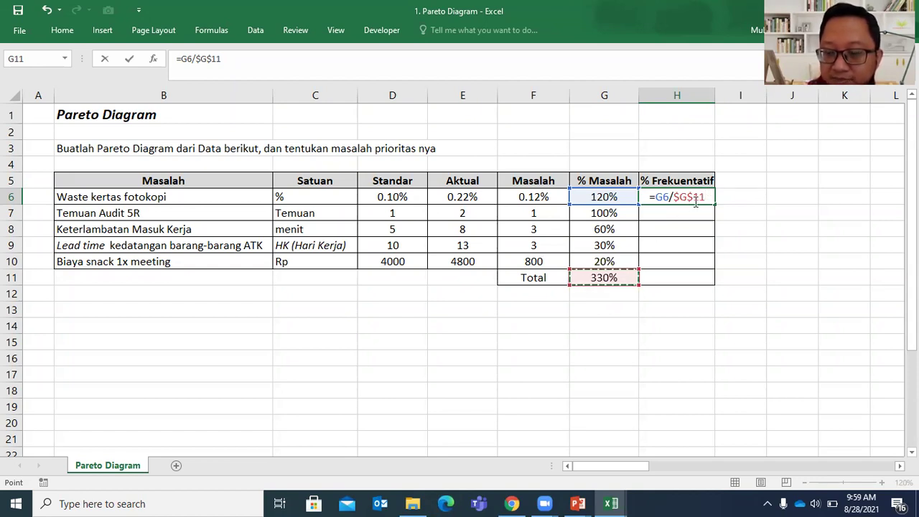
key("Return")
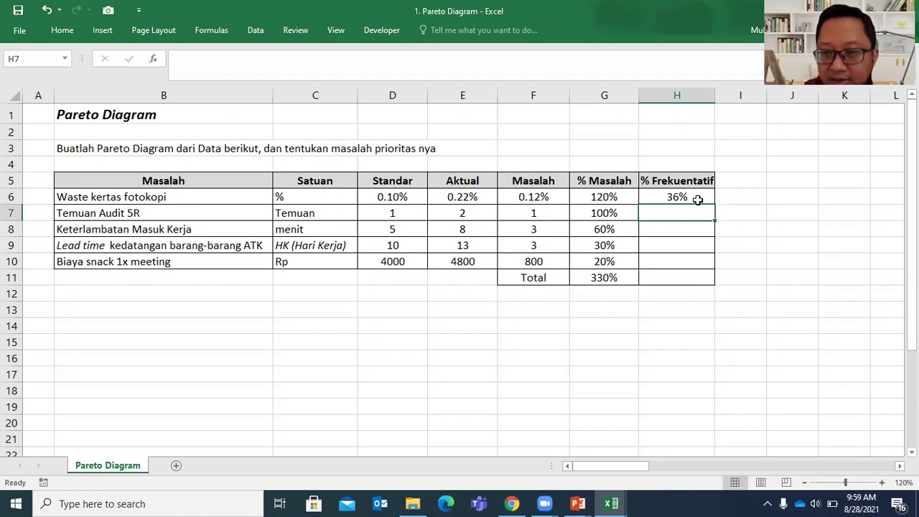
left_click(697, 200)
left_click_drag(712, 206, 701, 264)
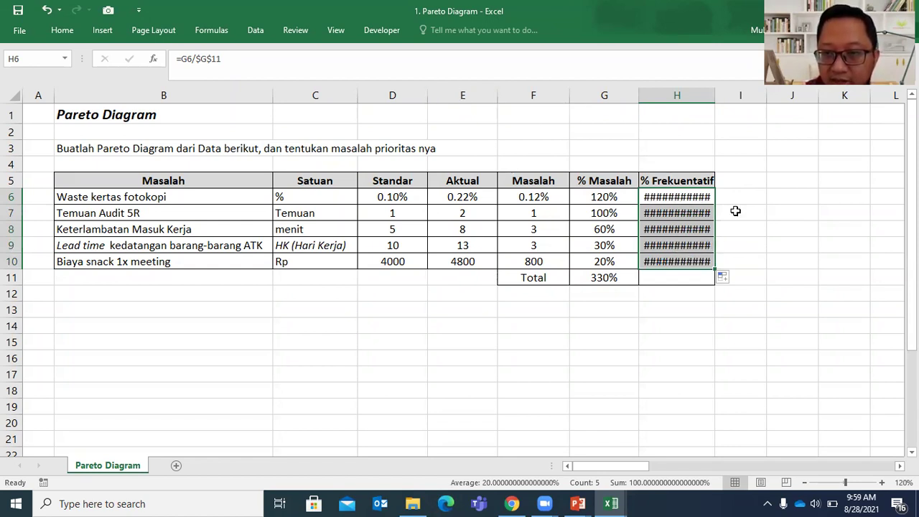
- Format the % Frekuentatif values in H6:H10 as percentages with 2 decimal places
right_click(668, 211)
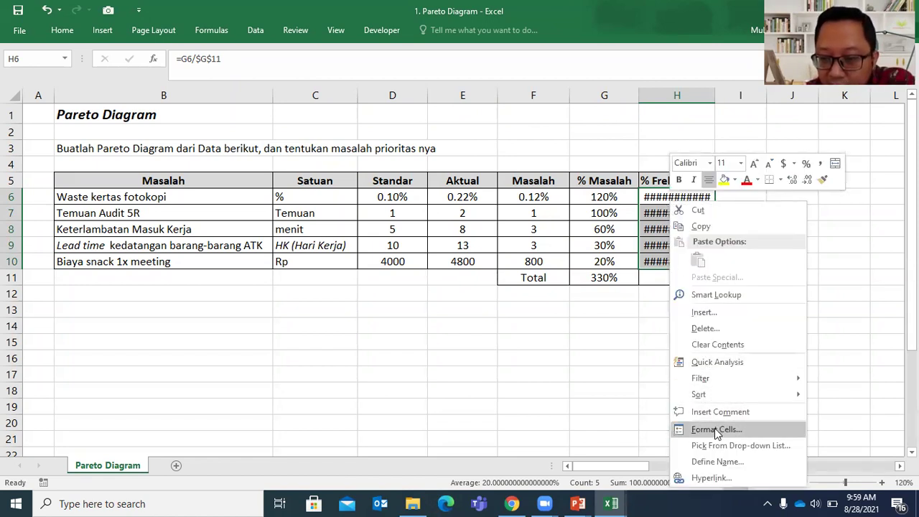
key("Escape")
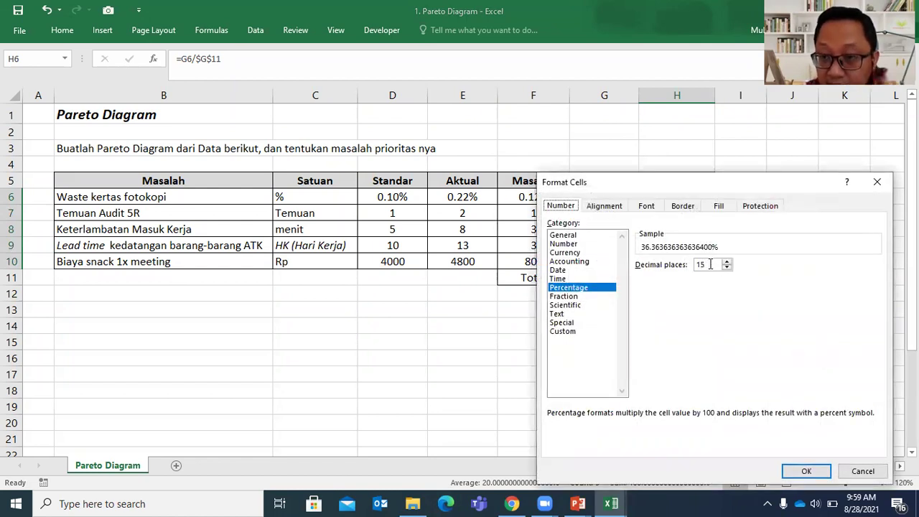
key("BackSpace")
type("2")
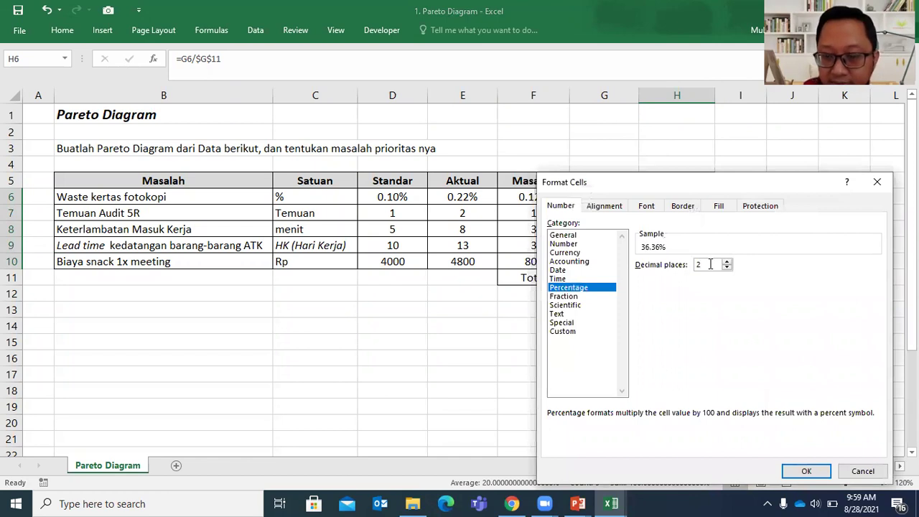
key("Return")
left_click(765, 246)
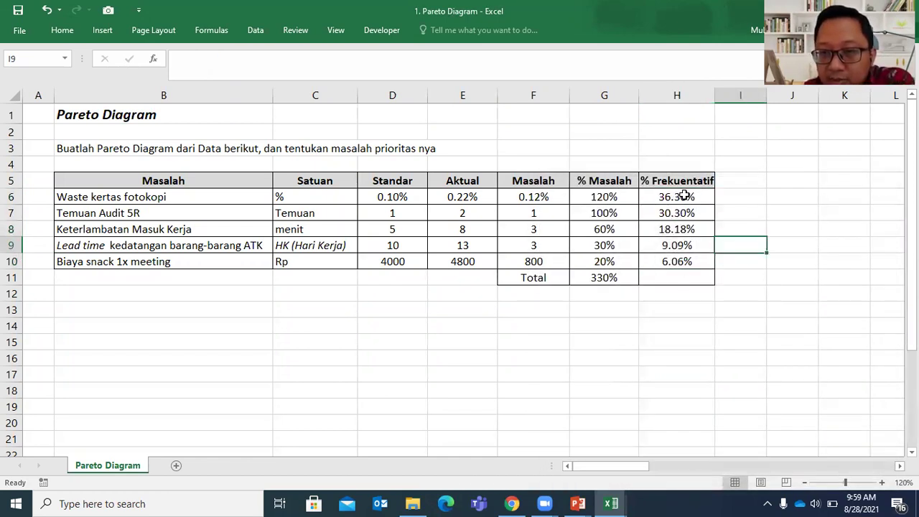
- Check the % Frekuentatif formulas in H8 and H10 for their reference to the total in G11
left_click(679, 231)
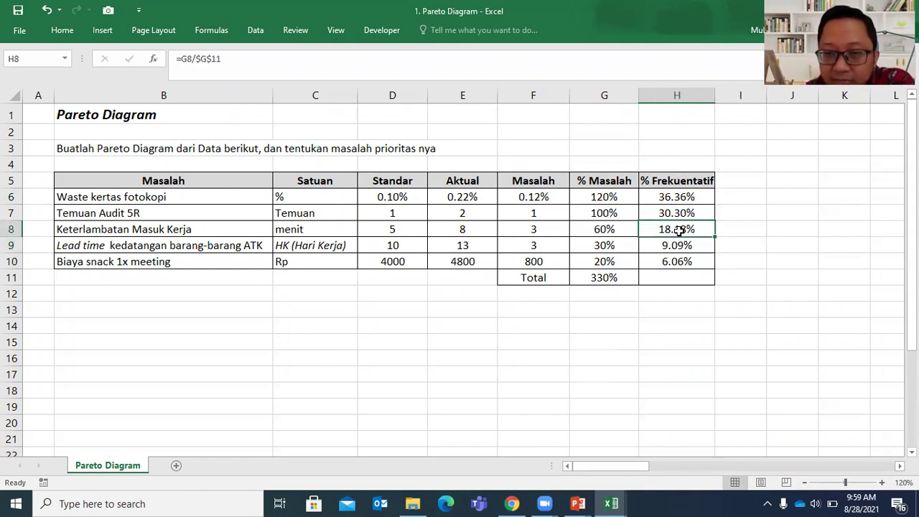
double_click(679, 230)
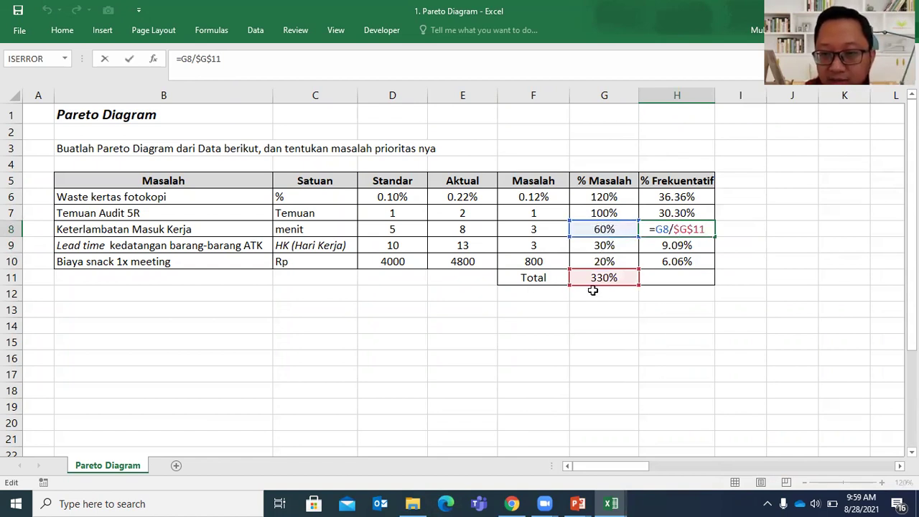
key("Return")
key("Down")
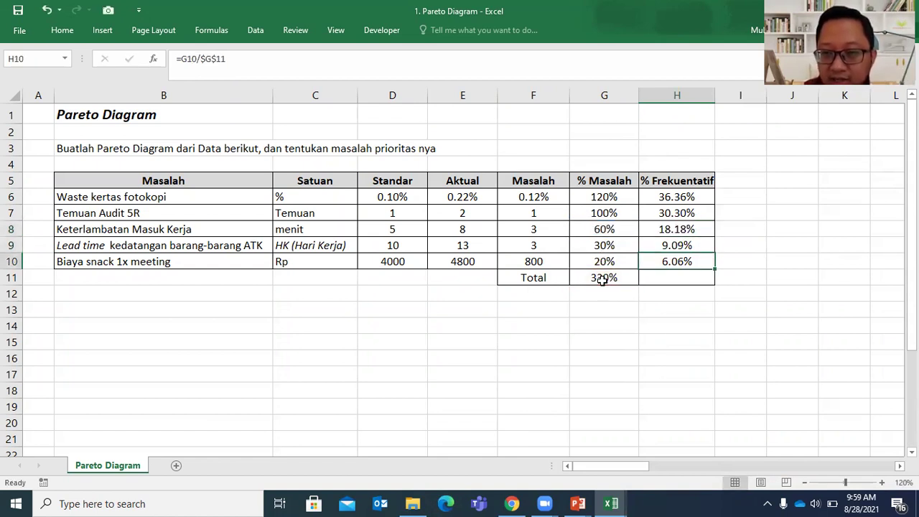
key("F2")
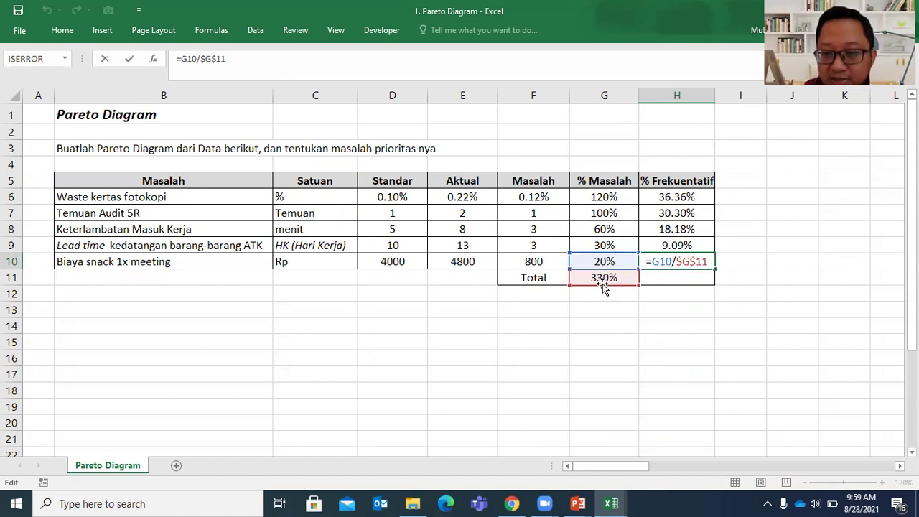
key("Return")
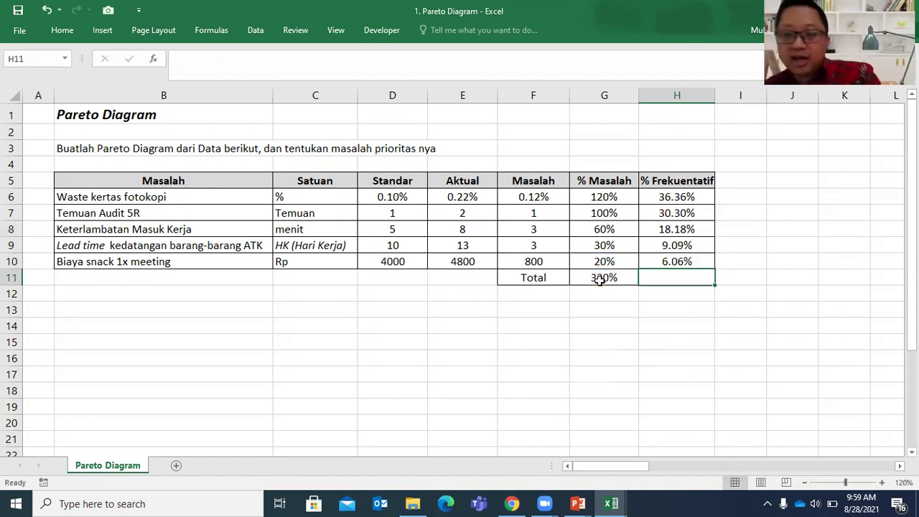
- Consult the Langkah-Langkah Pembuatan slide in the QC 7 Tools PowerPoint presentation, and return to the Excel workbook
left_click(578, 503)
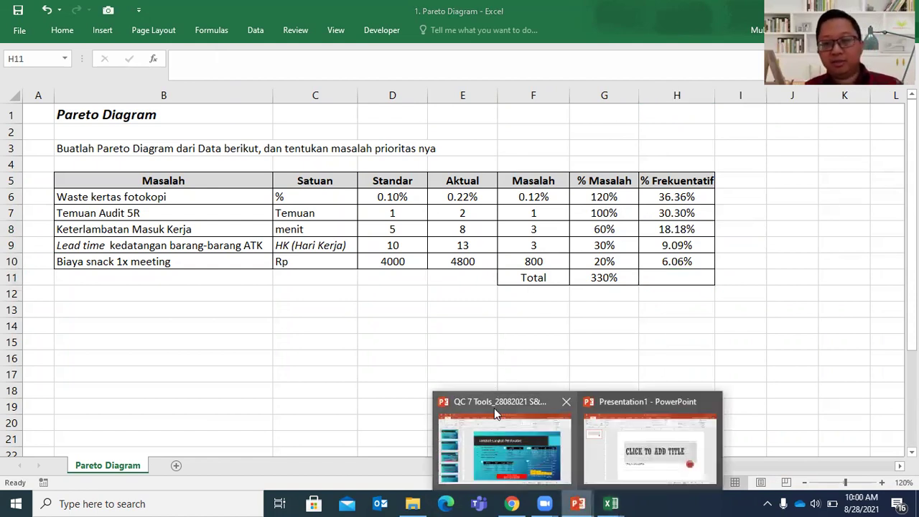
left_click(504, 445)
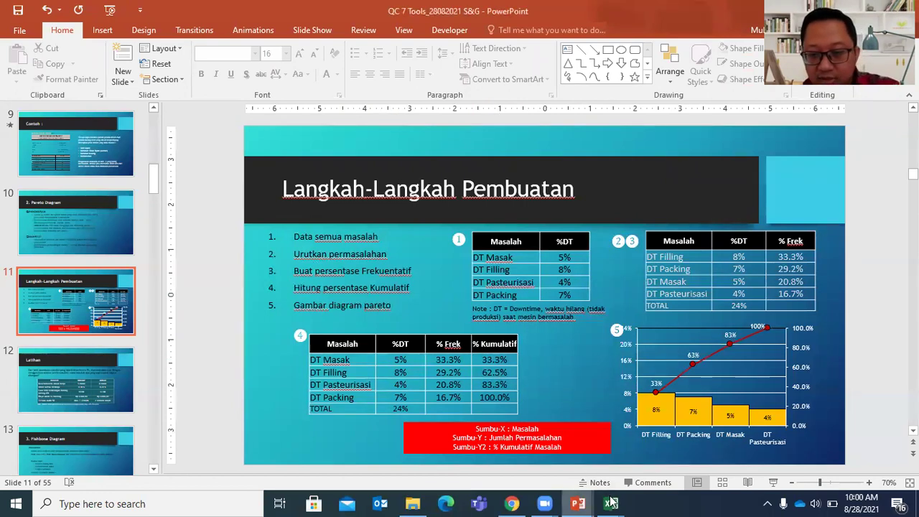
mouse_move(614, 502)
left_click(420, 457)
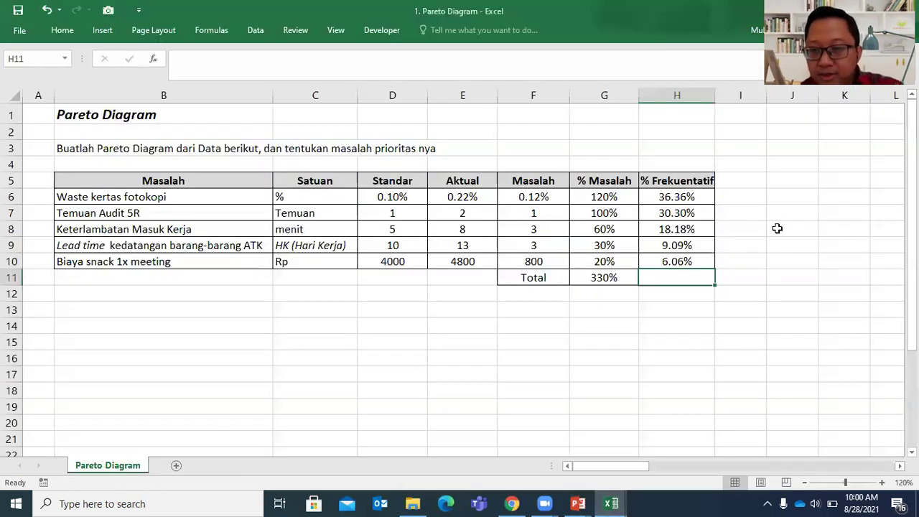
- Copy the % Frekuentatif column H5:H11 into column I and give columns G to I the same width
left_click_drag(683, 180, 676, 260)
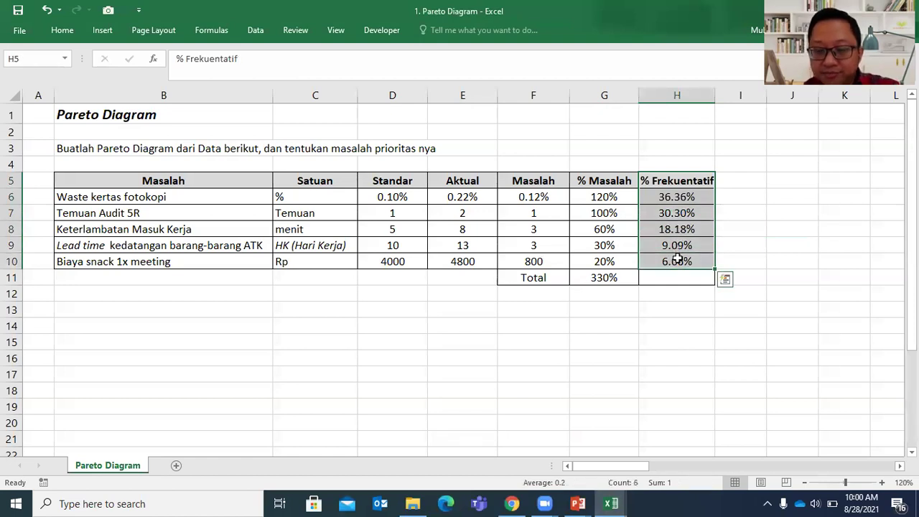
key("ctrl+c")
key("Right")
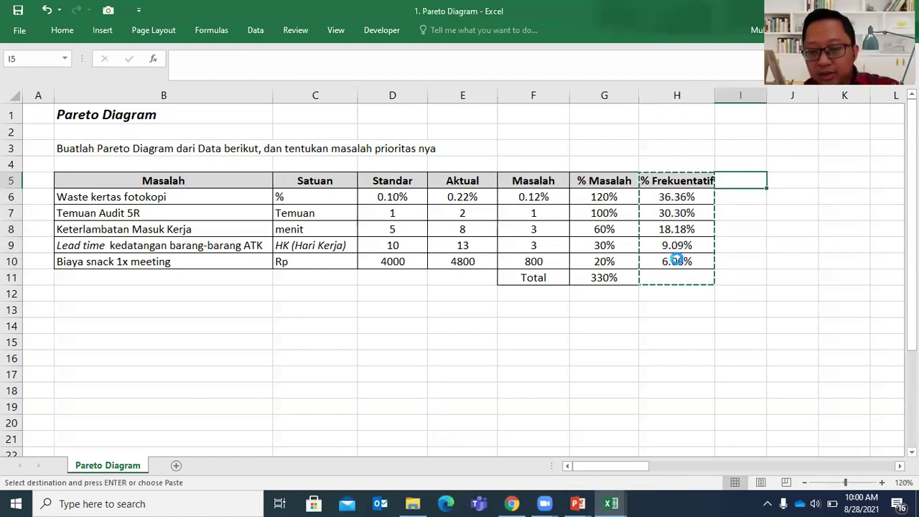
key("ctrl+v")
left_click_drag(765, 99, 644, 96)
left_click(674, 337)
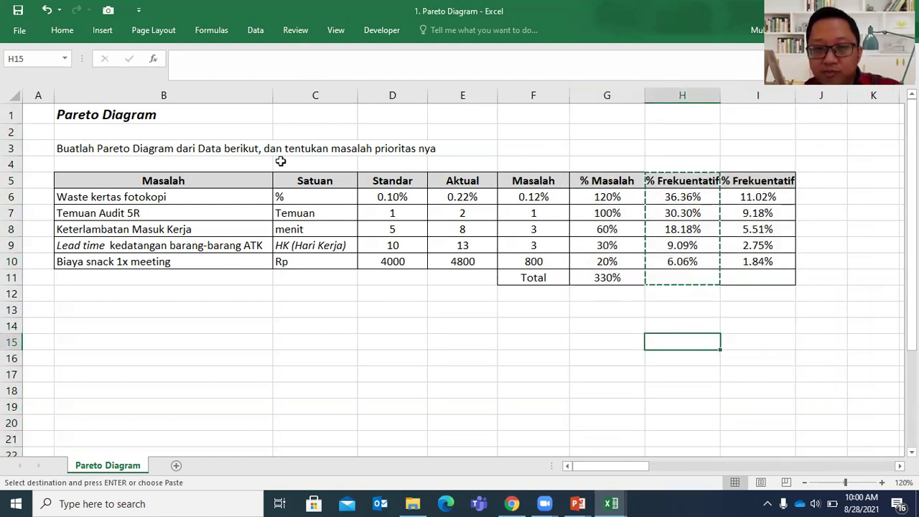
- Review the problem names in B6:B10 alongside their % Masalah values in G6:G10
left_click(177, 196)
left_click_drag(177, 196, 173, 261)
left_click_drag(596, 196, 597, 263)
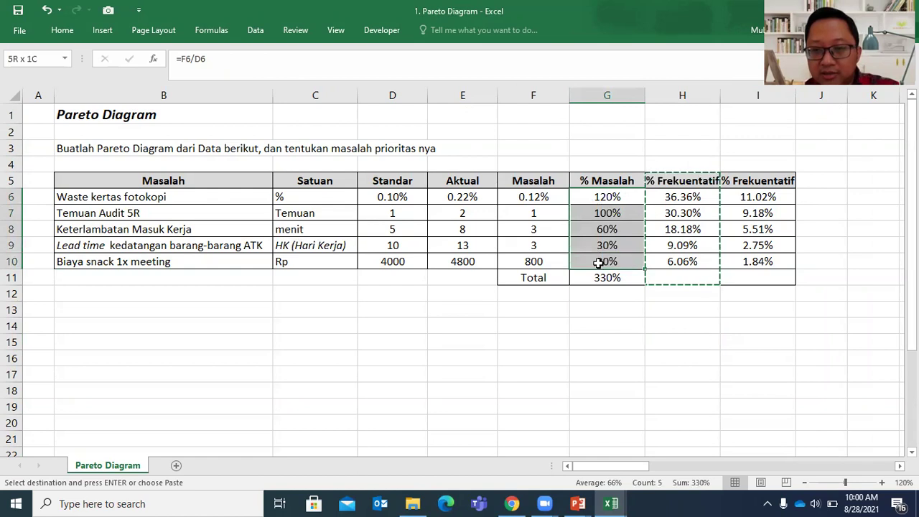
left_click_drag(211, 195, 213, 261)
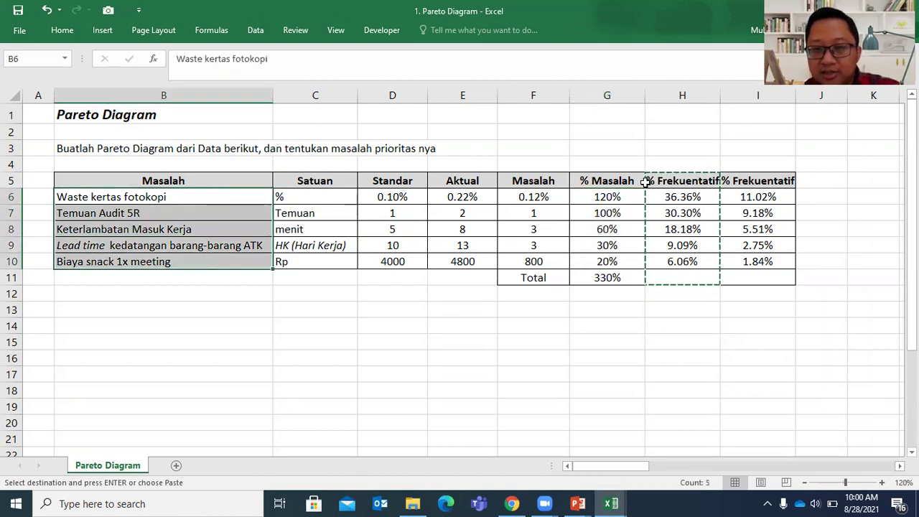
left_click_drag(623, 194, 608, 262)
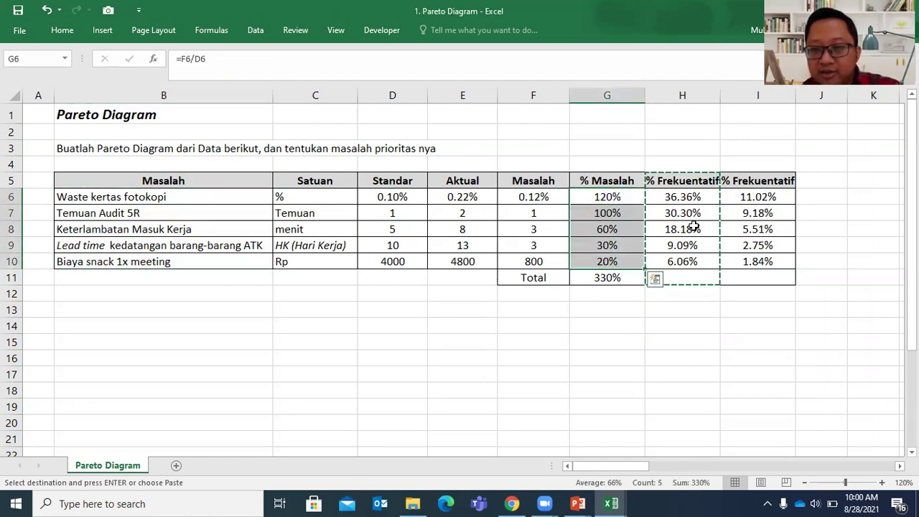
- Rename the header in I5 to % Kumulatif
left_click(757, 180)
type("% Kumulatif")
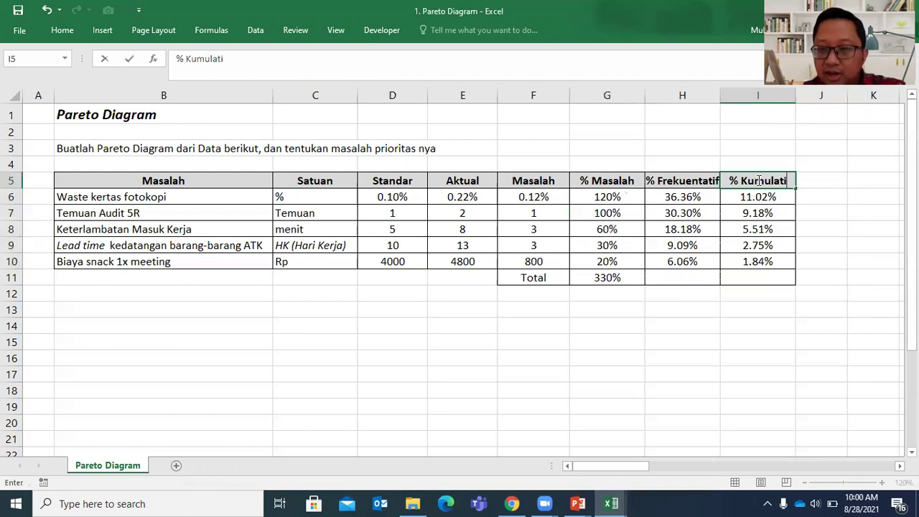
key("Return")
- Clear the copied values in I6:I10 under the % Kumulatif header
key("shift+Down")
key("shift+Down")
key("shift+Down")
key("shift+Down")
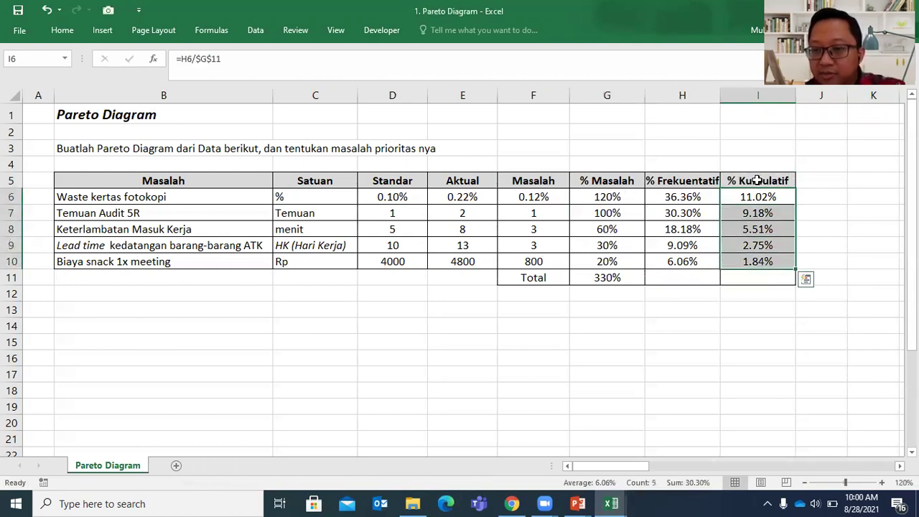
key("Delete")
key("Down")
key("Down")
key("Down")
key("Down")
key("Down")
key("Down")
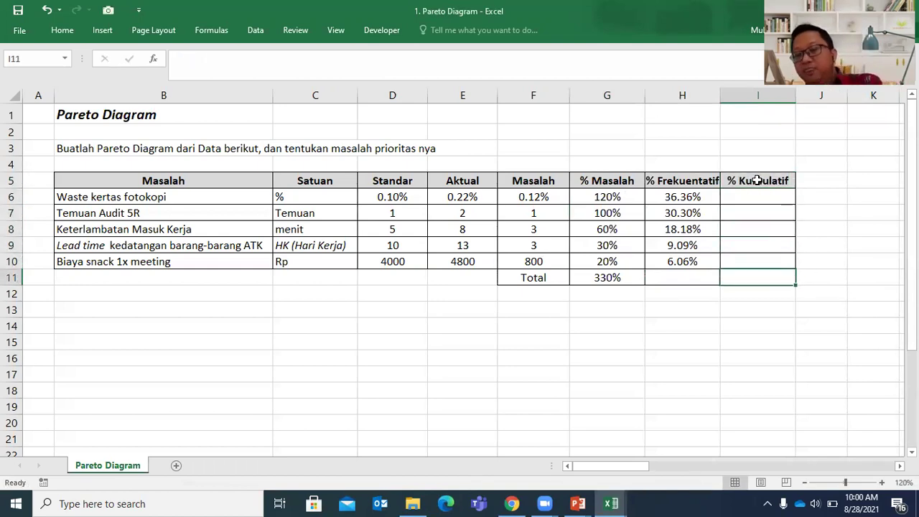
left_click(728, 331)
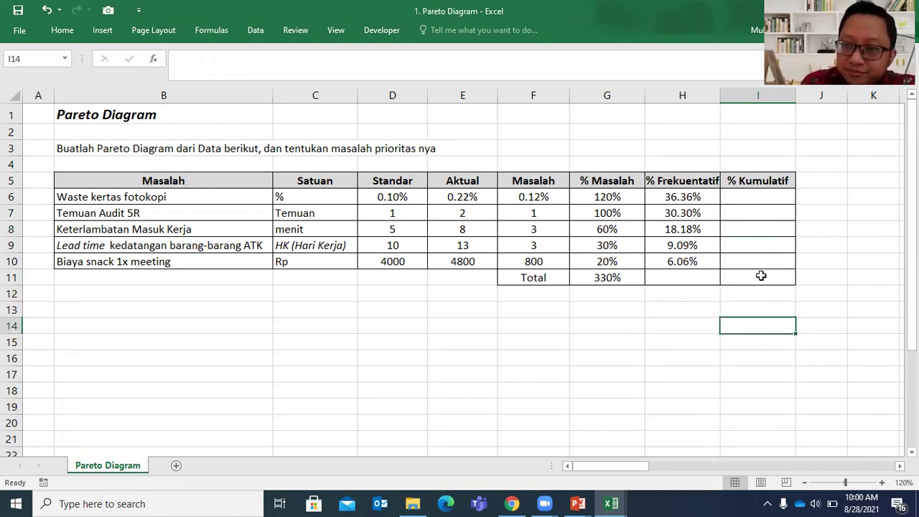
- Start the cumulative percentage in I6 with the formula =H6
left_click(746, 201)
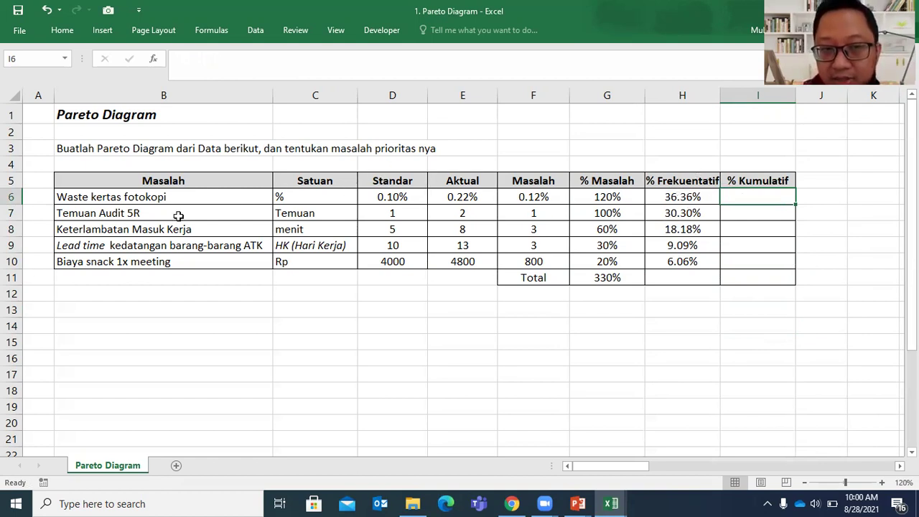
left_click(693, 198)
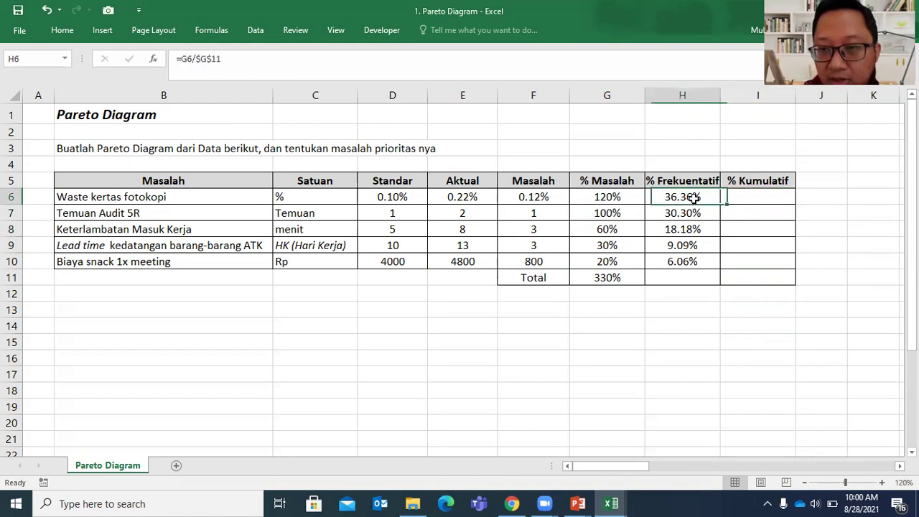
left_click(765, 199)
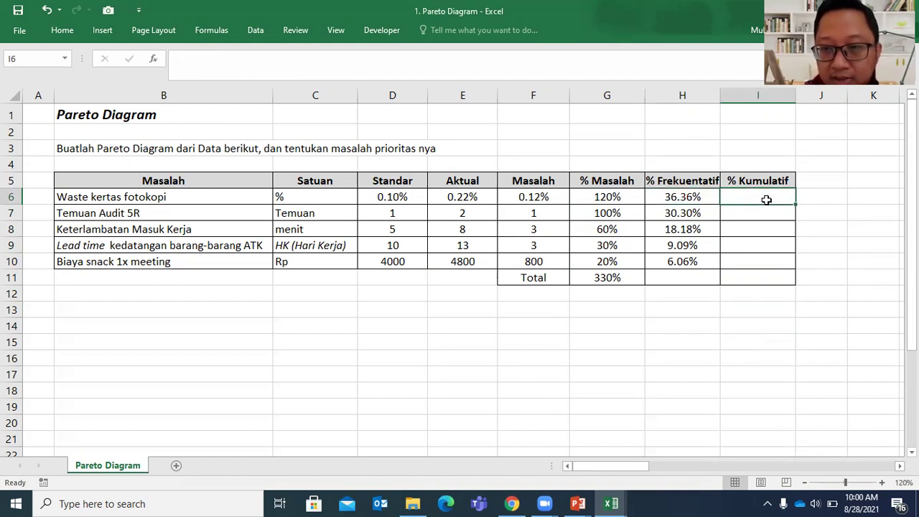
type("=")
key("Left")
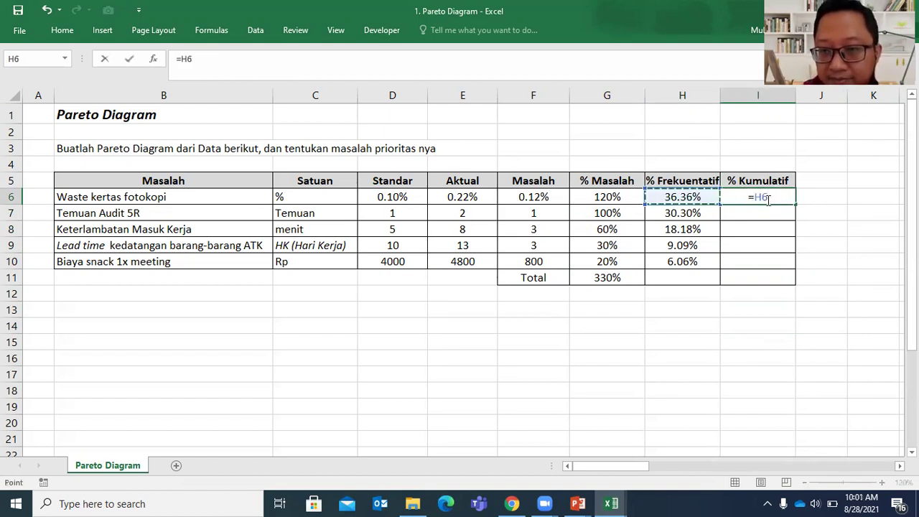
key("Return")
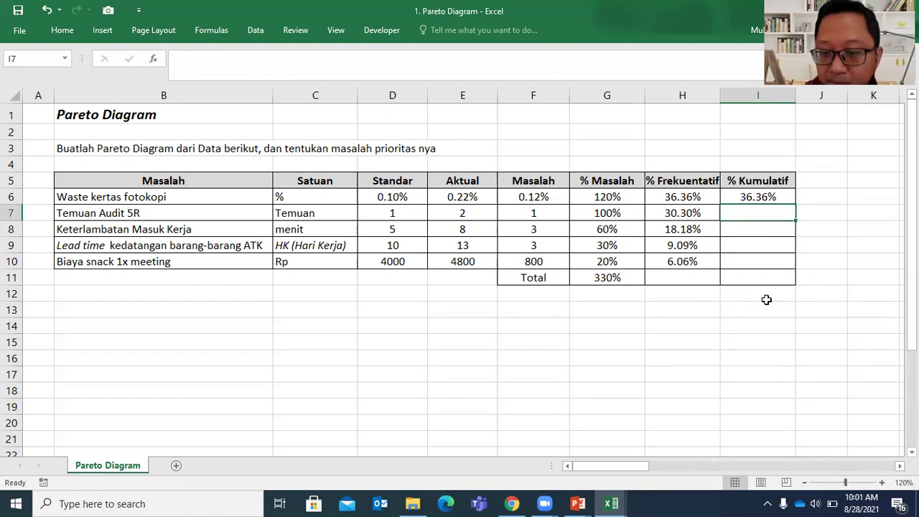
- Calculate the cumulative percentage for Temuan Audit 5R in I7 with the formula =I6+H7
type("=")
key("Up")
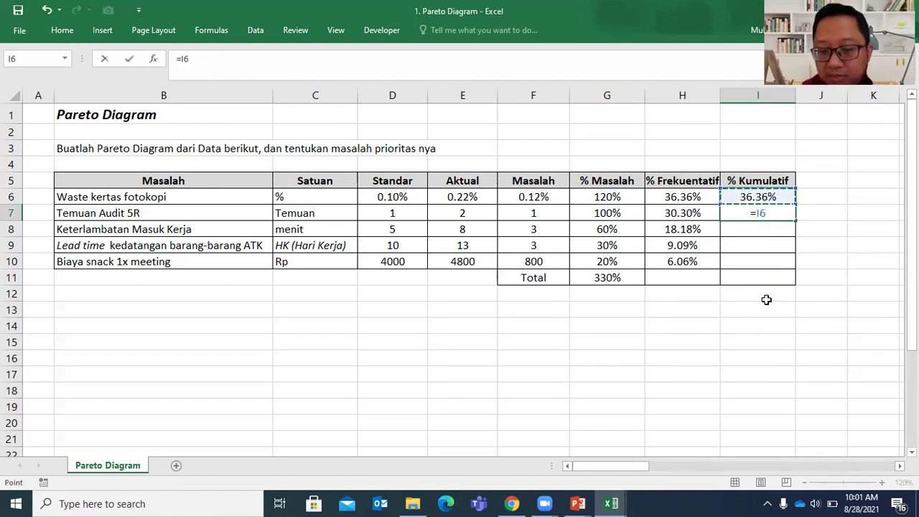
type("+")
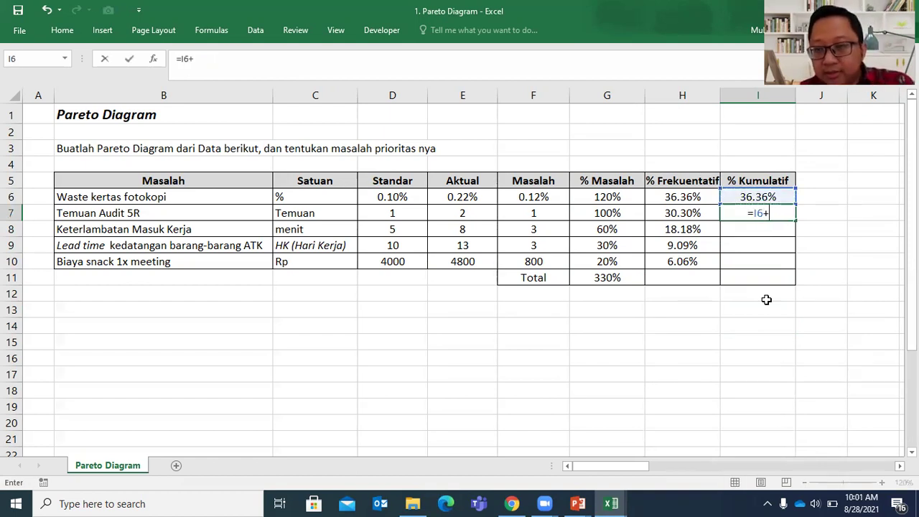
left_click(686, 213)
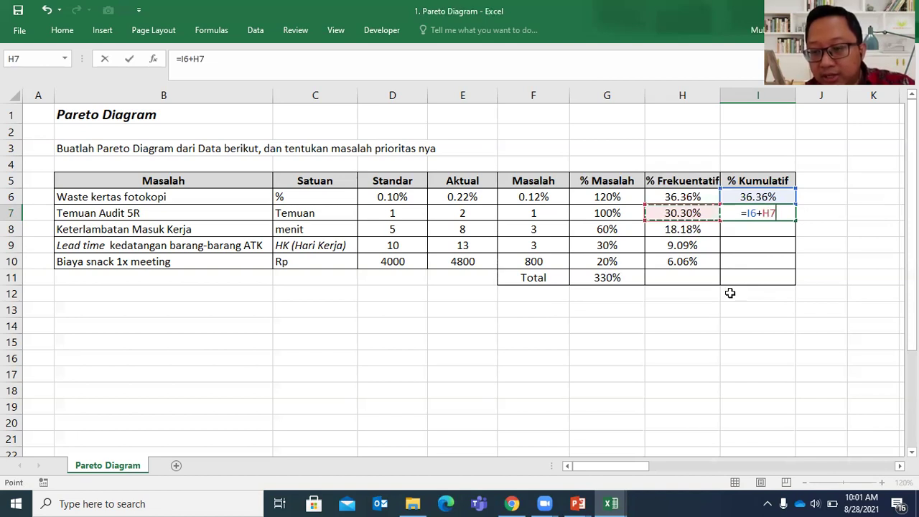
key("Return")
- Calculate the cumulative percentage for Keterlambatan Masuk Kerja in I8 with the formula =I7+H8
type("=")
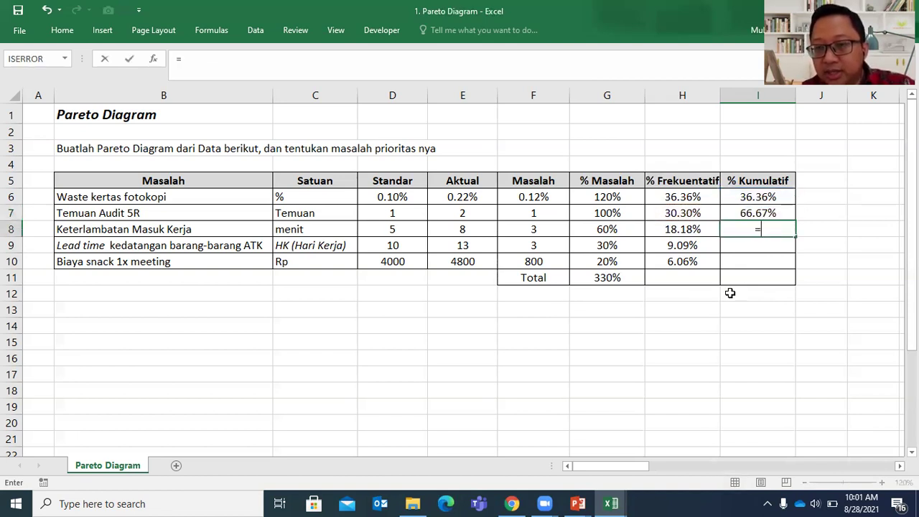
left_click(762, 213)
type("+")
left_click(691, 229)
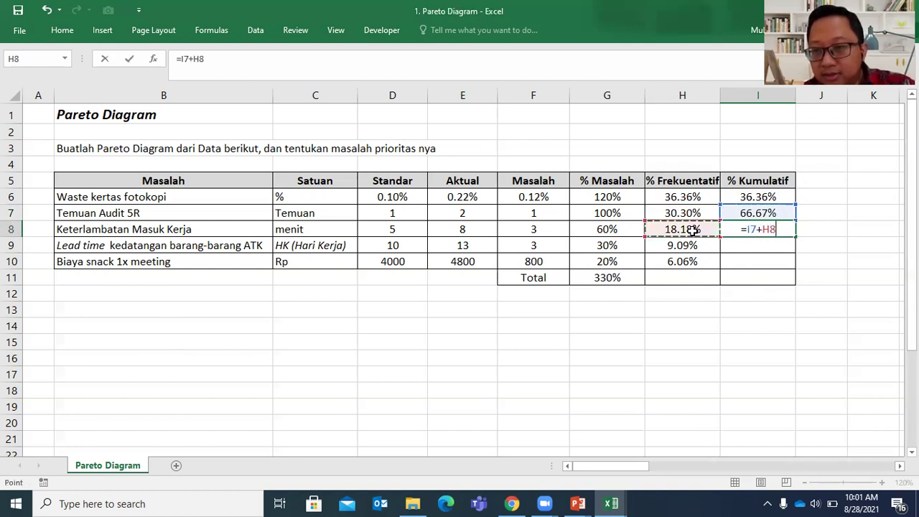
key("Return")
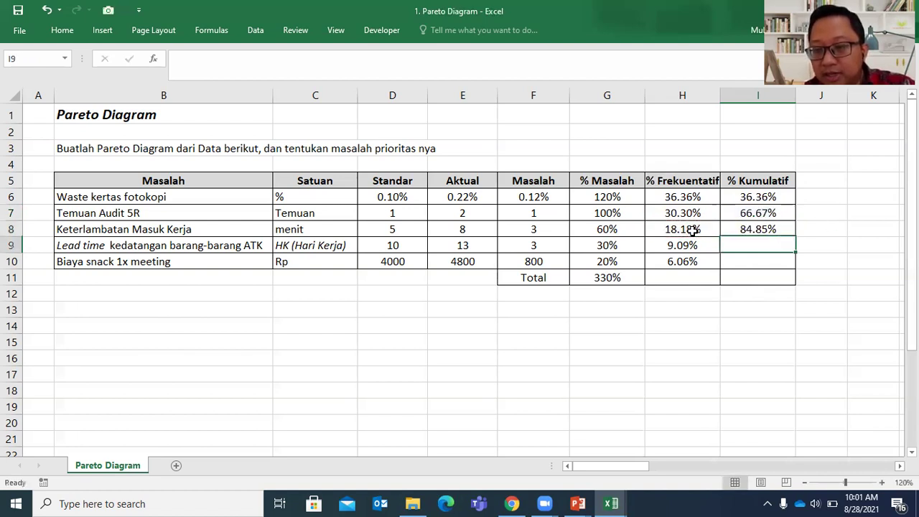
- Fill the % Kumulatif formula from I8 down through I10 and check the formula in I10
left_click(779, 230)
left_click_drag(793, 253, 793, 269)
left_click(824, 244)
left_click(768, 262)
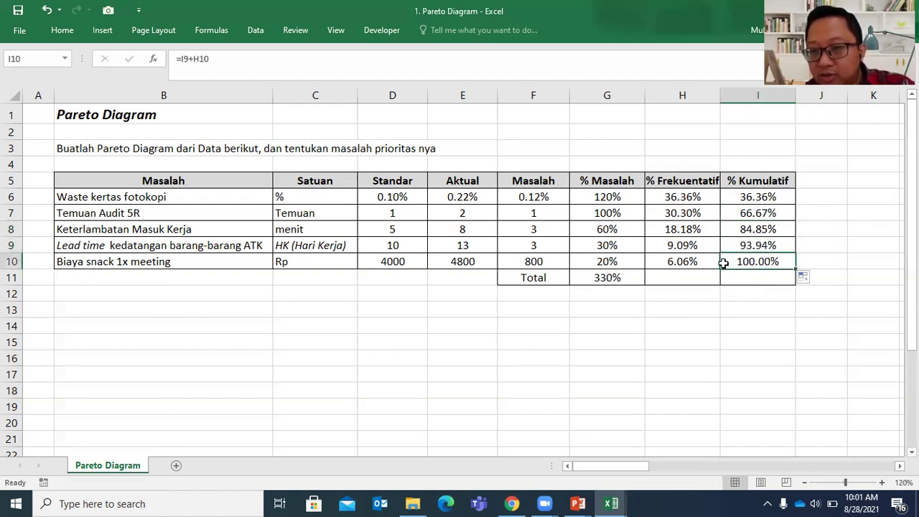
left_click(740, 336)
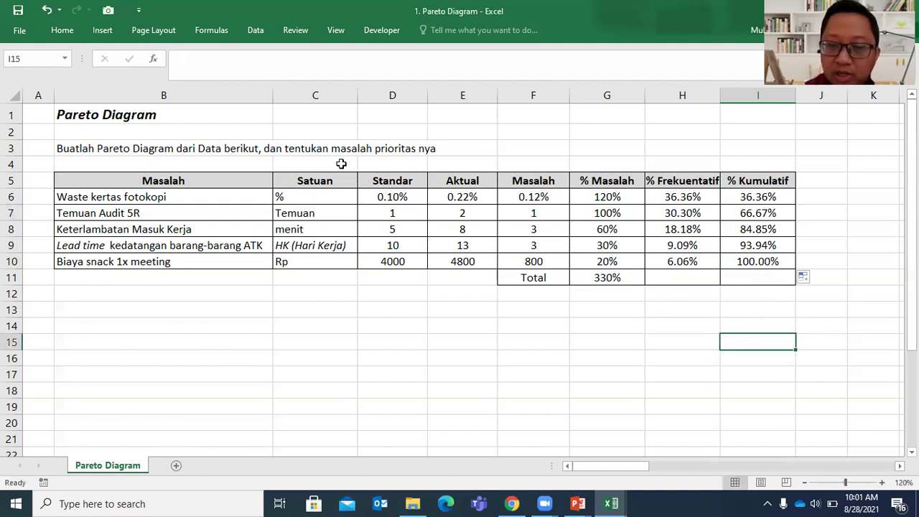
- Review the Langkah-Langkah Pembuatan slide in PowerPoint for the Pareto steps and return to the Pareto Diagram workbook in Excel
left_click(578, 503)
left_click(513, 486)
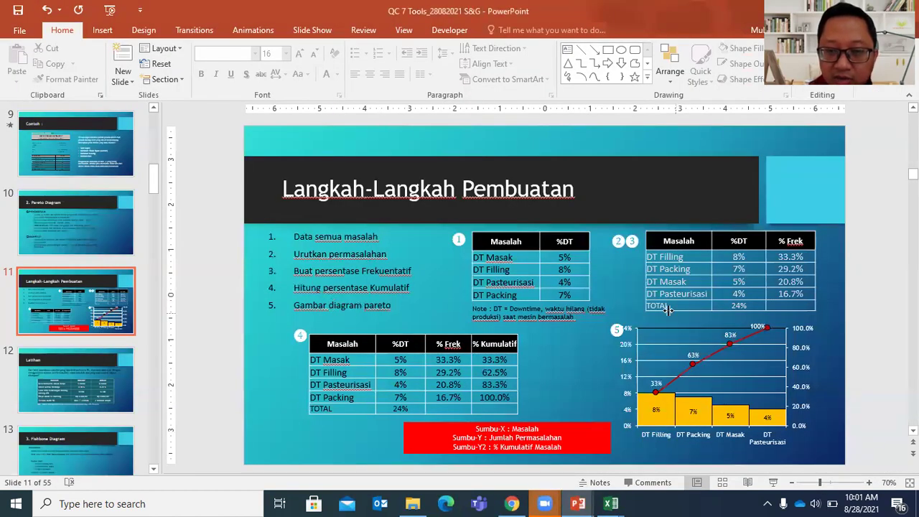
left_click(610, 502)
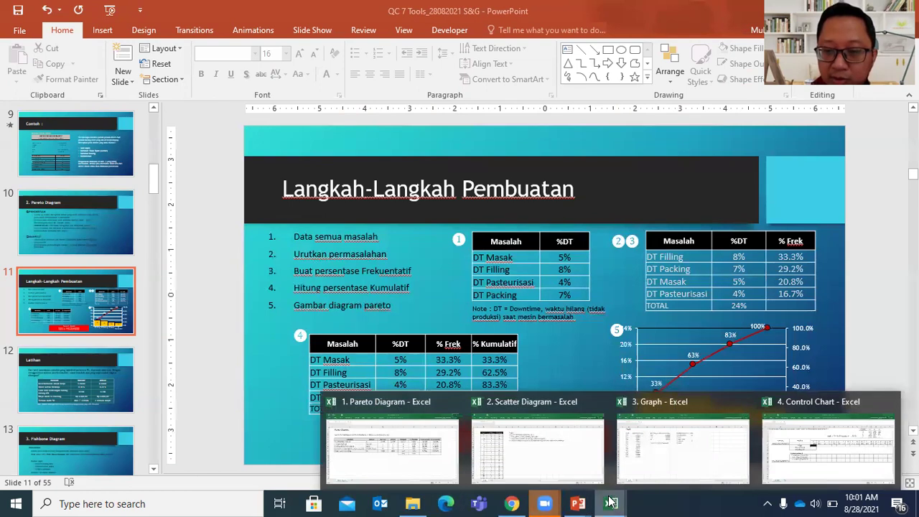
left_click(402, 442)
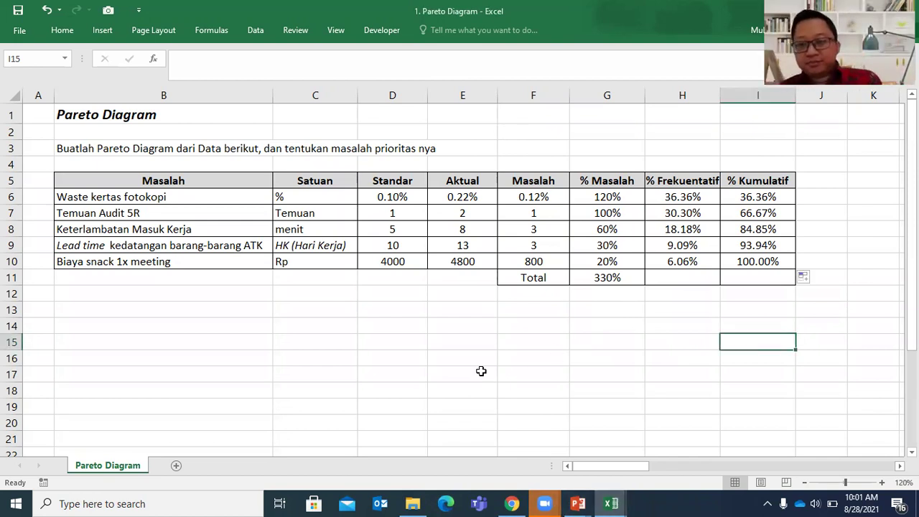
left_click_drag(739, 95, 715, 96)
left_click(687, 361)
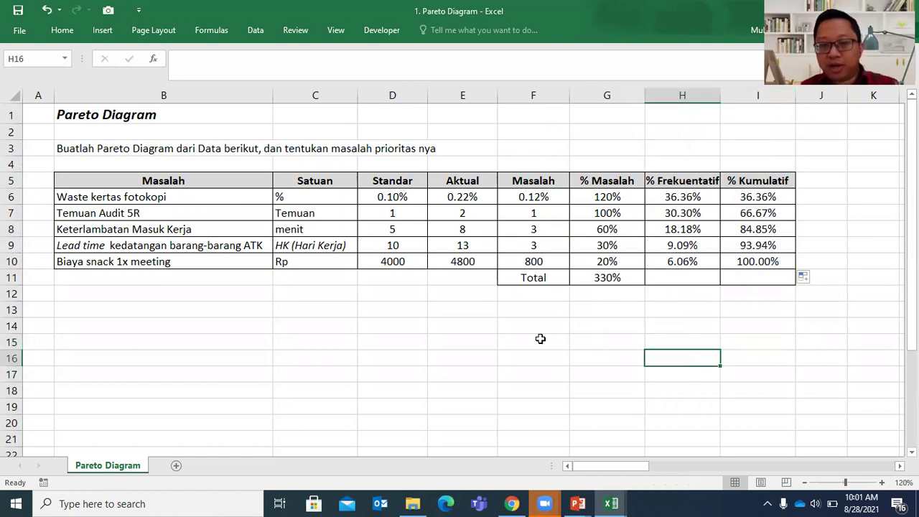
- Insert a 2-D clustered column chart from the Masalah (B5:B10), % Masalah (G5:G10) and % Kumulatif (I5:I10) columns
left_click(210, 180)
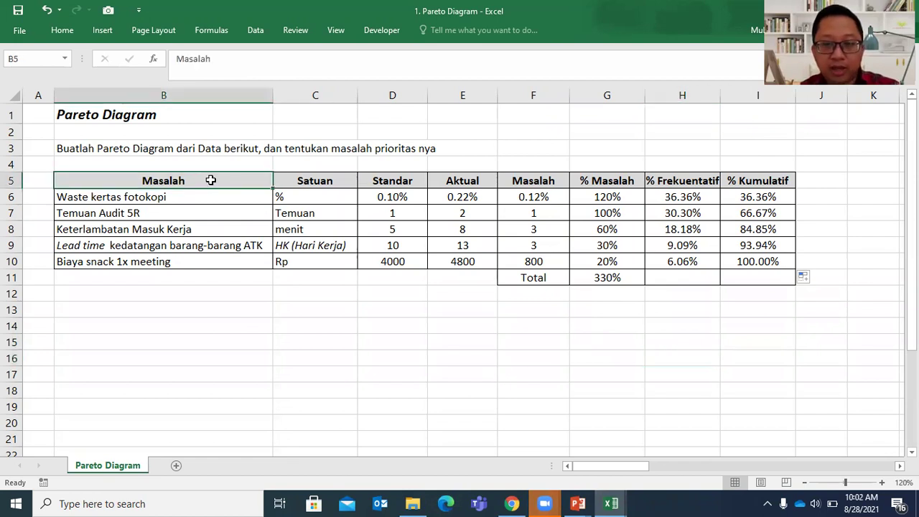
left_click_drag(211, 180, 182, 267)
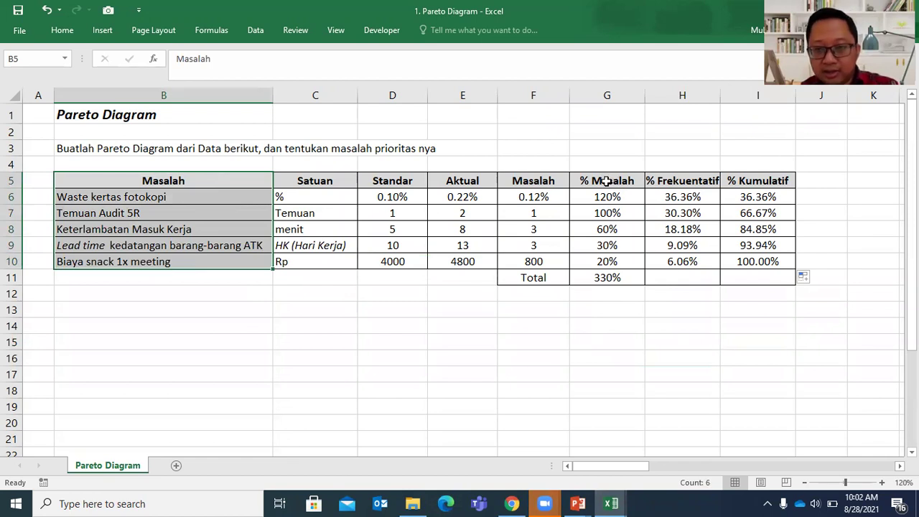
left_click_drag(606, 181, 599, 257)
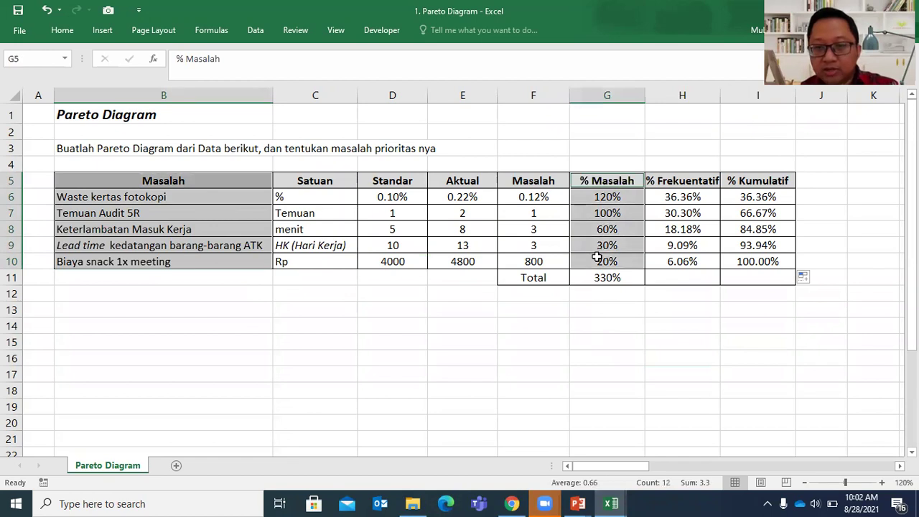
left_click_drag(746, 180, 742, 261)
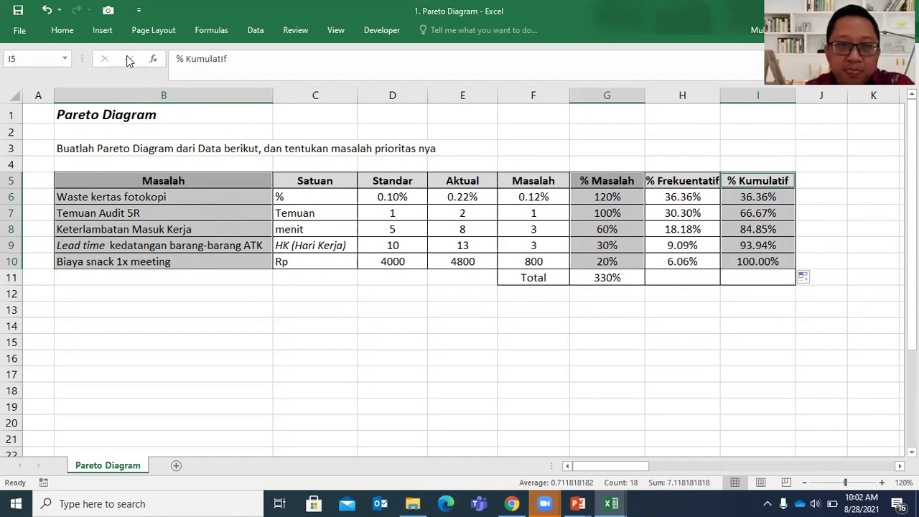
left_click(104, 32)
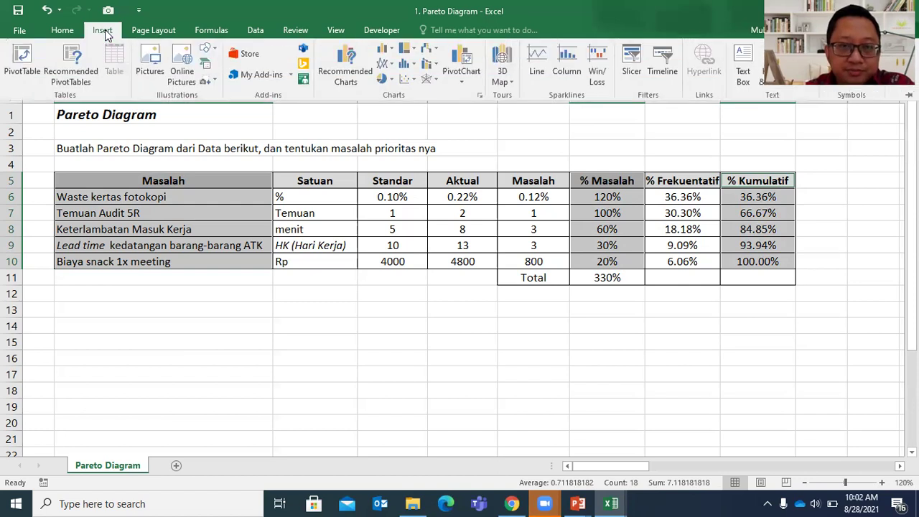
left_click(391, 53)
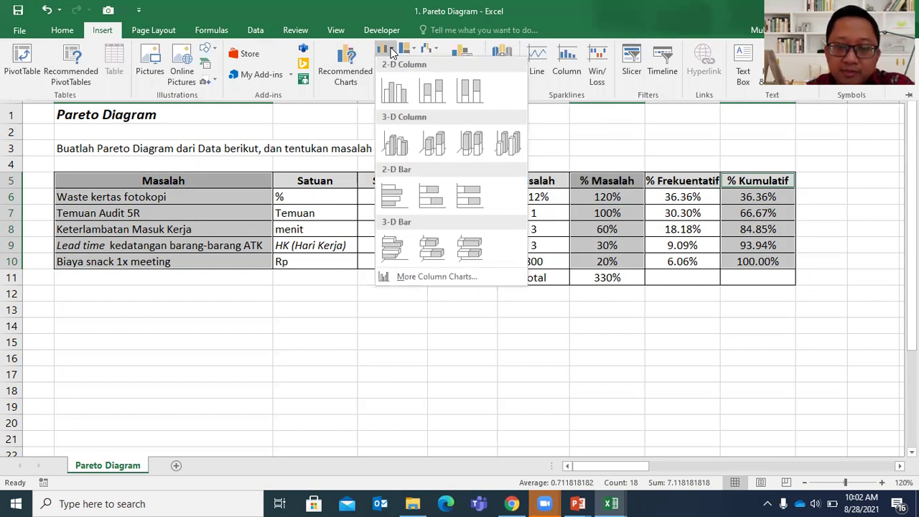
left_click(395, 94)
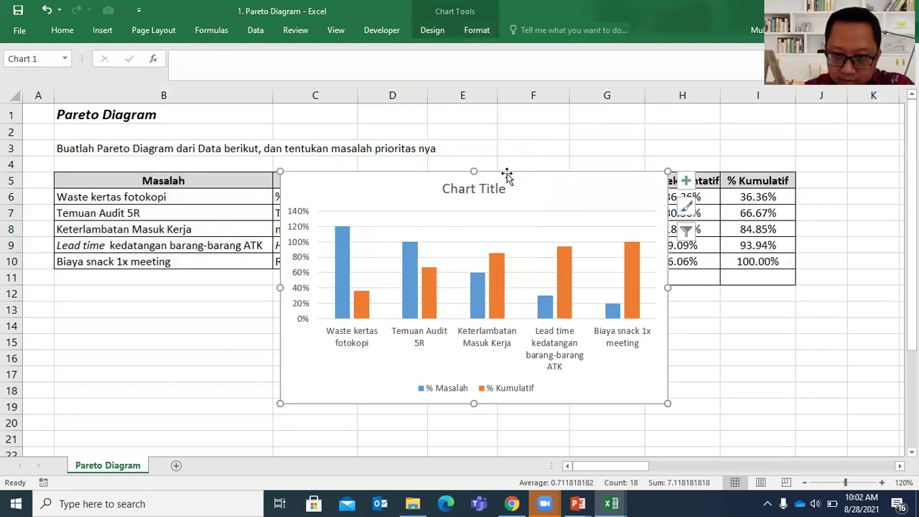
- Move the chart below the data table so that it starts at row 14
left_click_drag(507, 173, 446, 324)
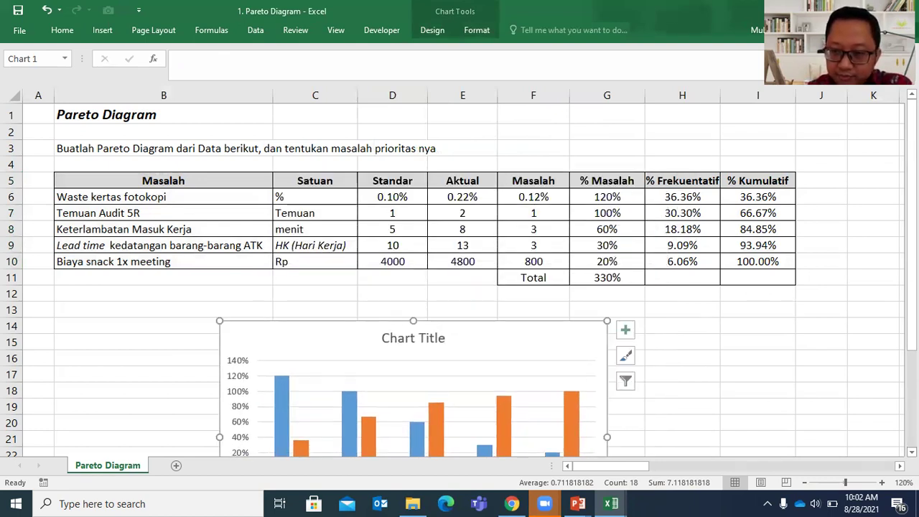
scroll(460, 280, "down", 2)
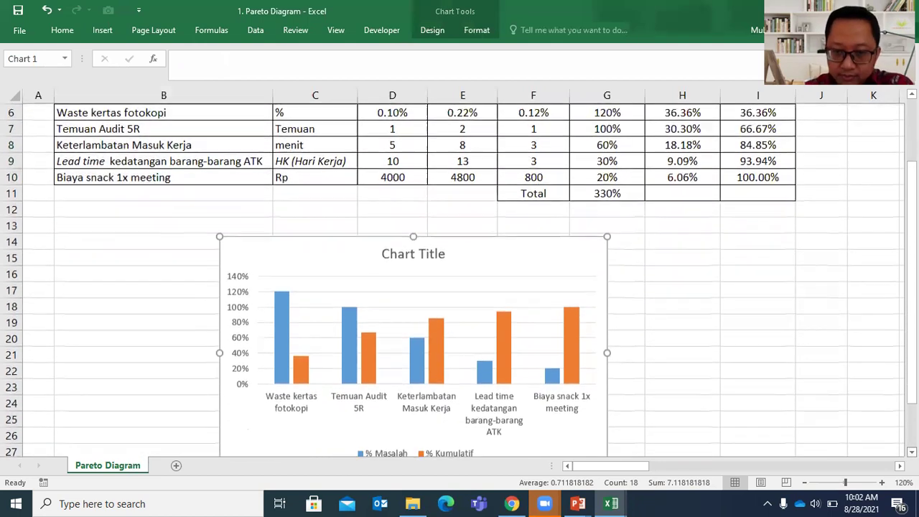
scroll(578, 344, "down", 2)
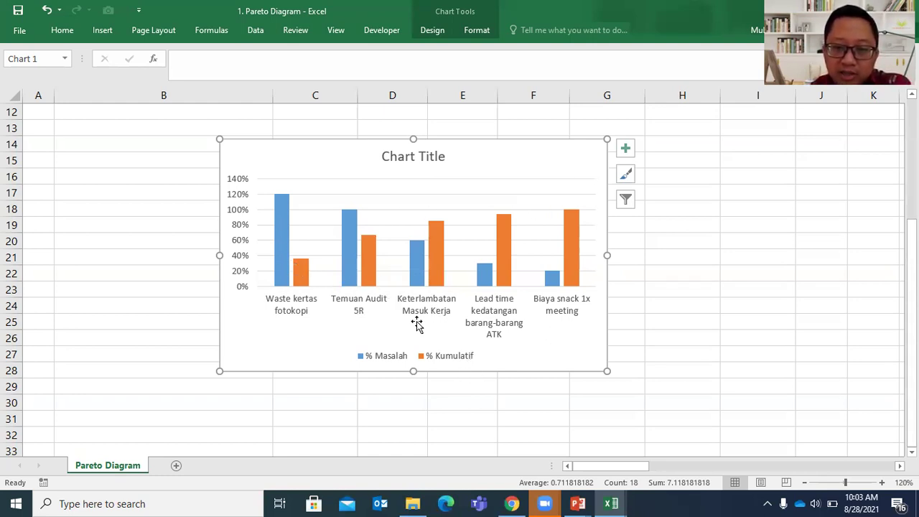
- Change the % Kumulatif series to Line with Markers on the secondary axis, keeping % Masalah as Clustered Column
left_click(443, 362)
left_click(444, 362)
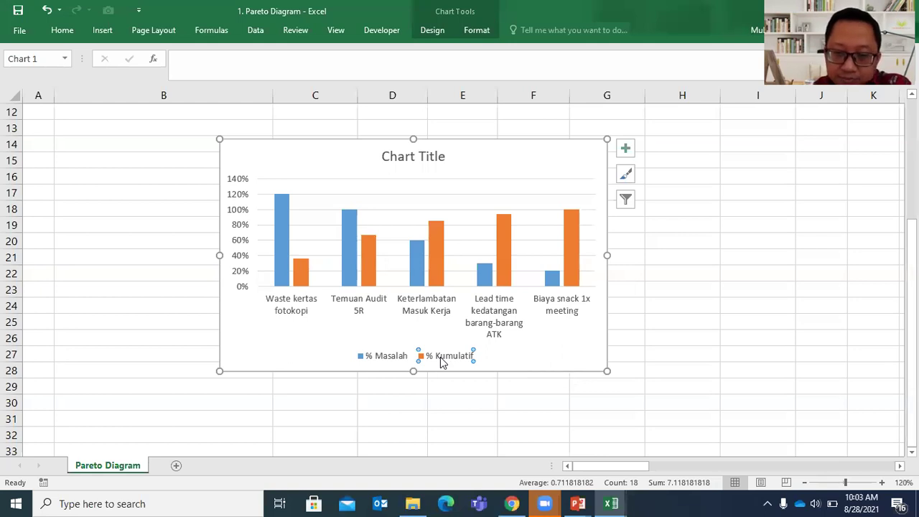
right_click(441, 363)
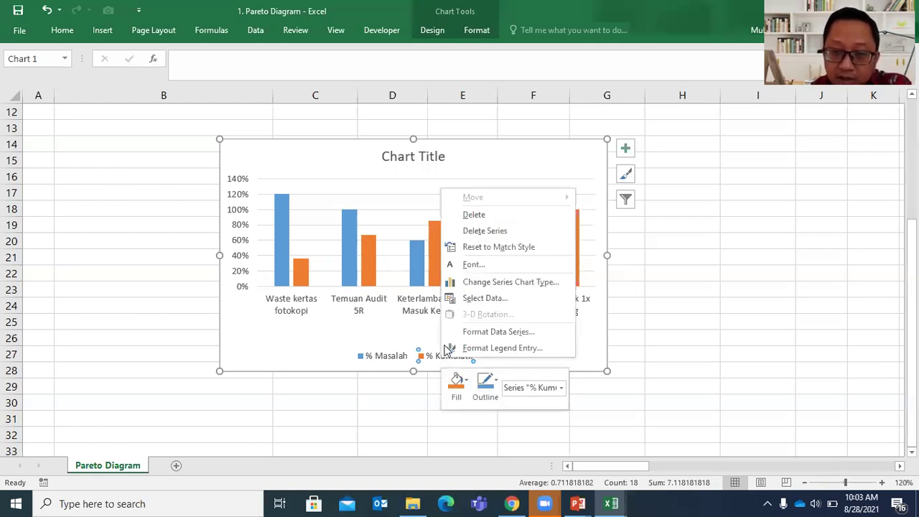
left_click(486, 284)
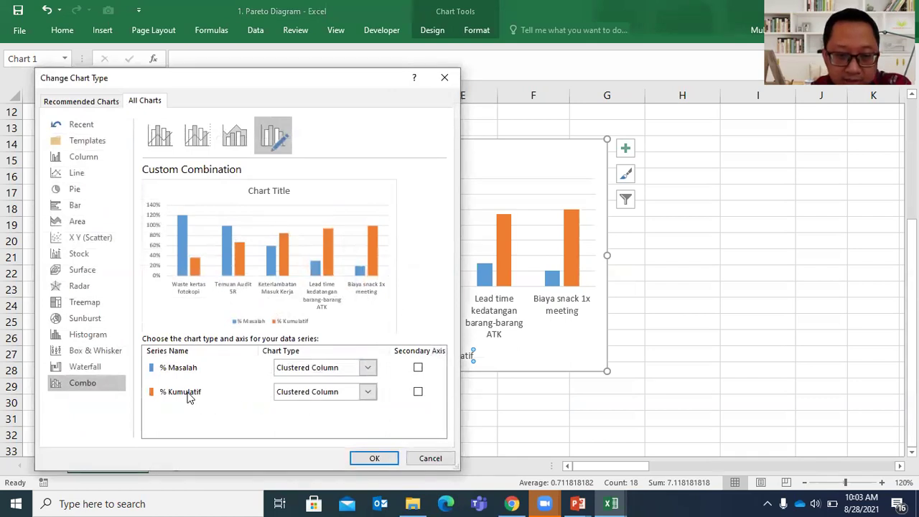
left_click(367, 393)
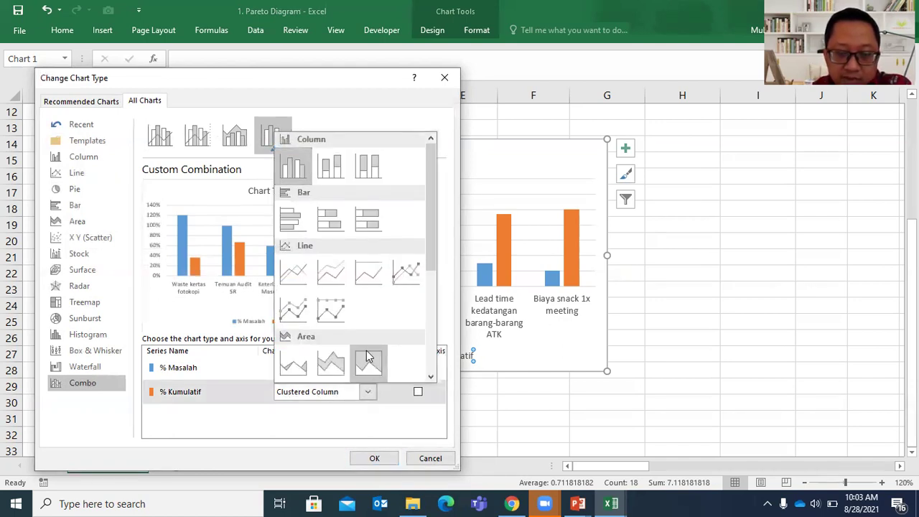
left_click(406, 273)
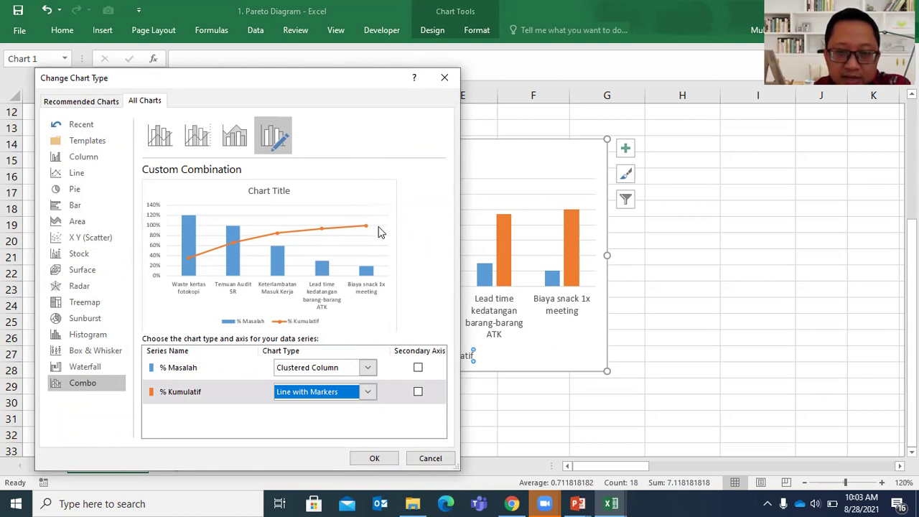
left_click(418, 394)
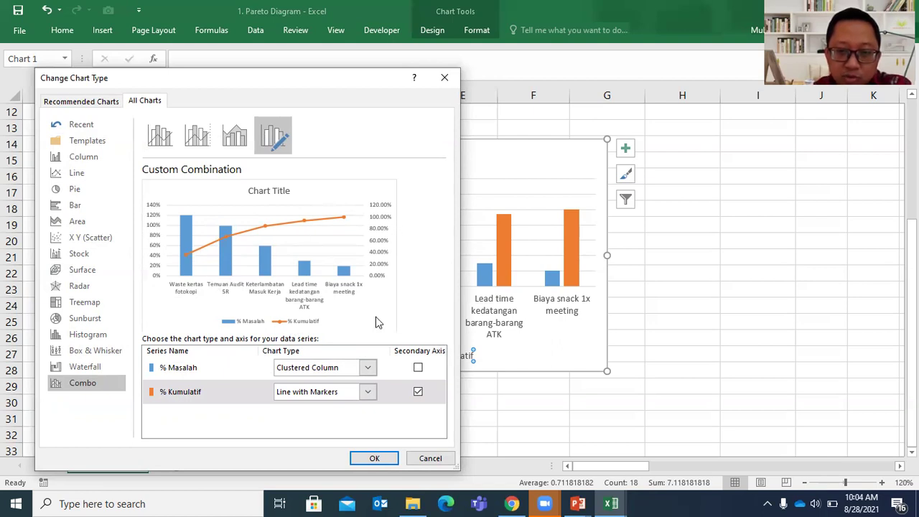
left_click(373, 457)
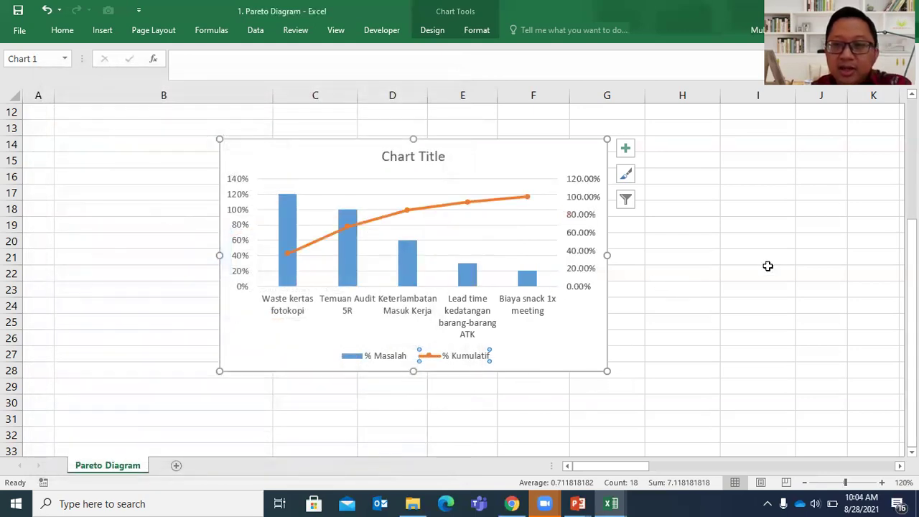
- Examine the scales of the chart's primary and secondary vertical axes against the table's values
left_click_drag(910, 253, 910, 247)
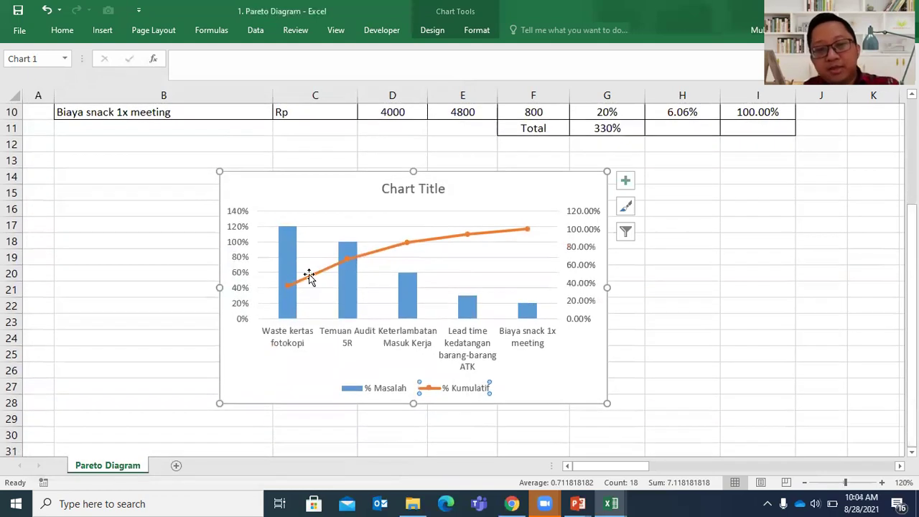
mouse_move(289, 288)
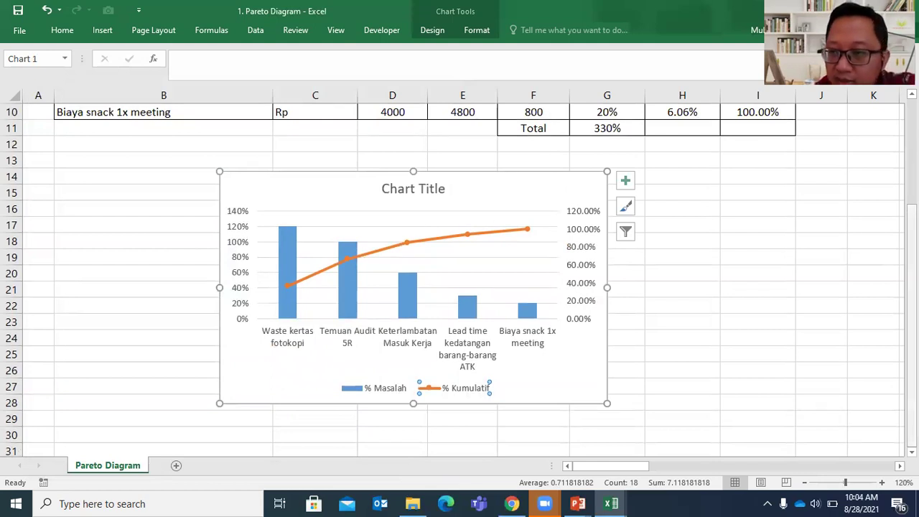
left_click_drag(911, 258, 912, 246)
left_click(242, 270)
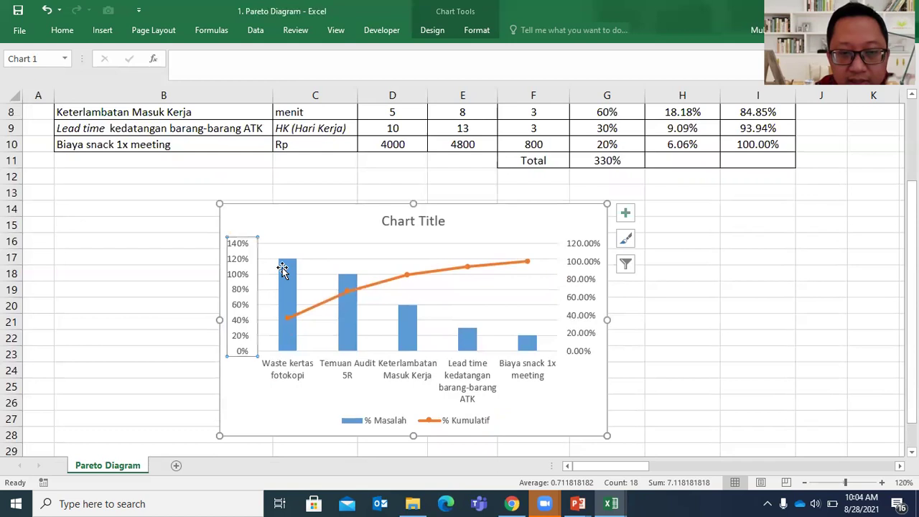
left_click(591, 278)
left_click(247, 279)
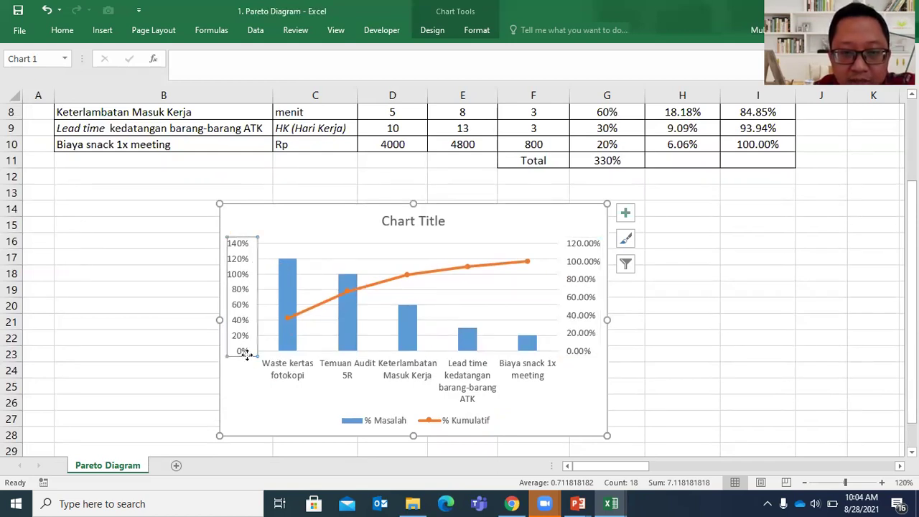
left_click(141, 283)
- Set the primary vertical axis bounds to a minimum of 0 and a maximum of 3.3, matching the % Masalah total
left_click(240, 287)
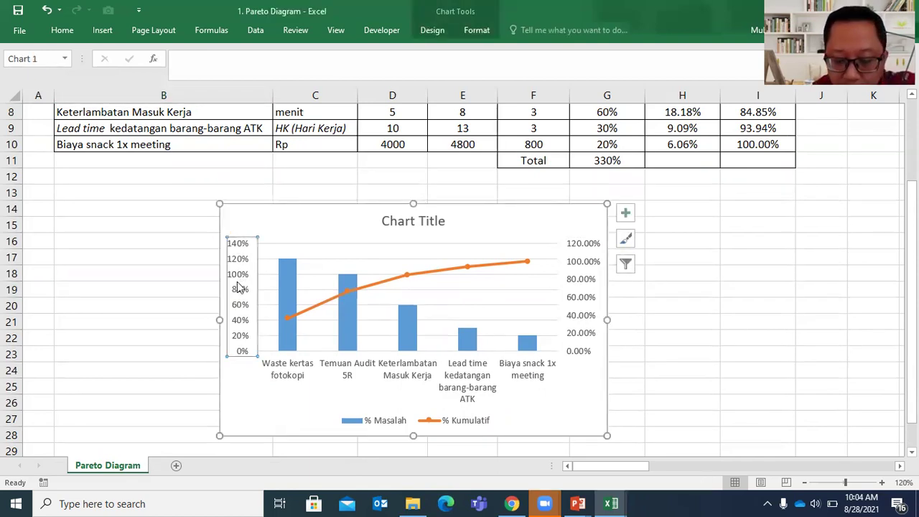
right_click(239, 287)
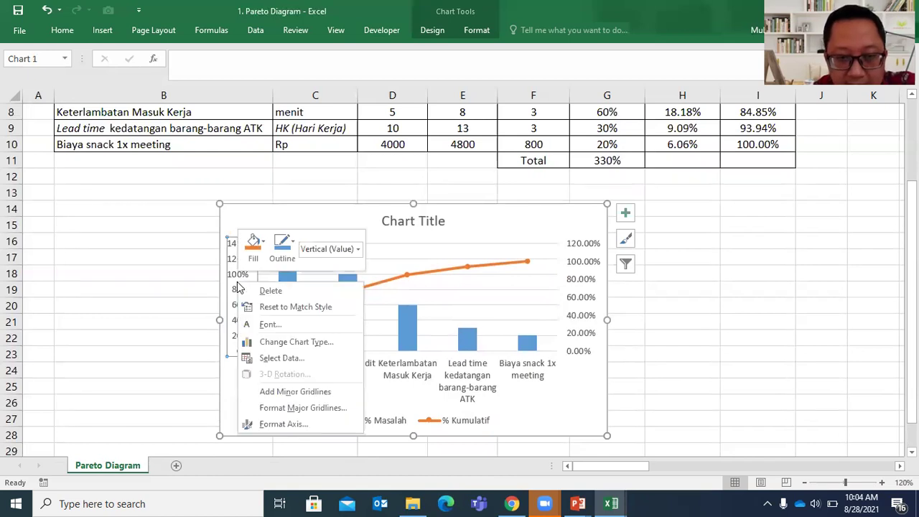
left_click(266, 425)
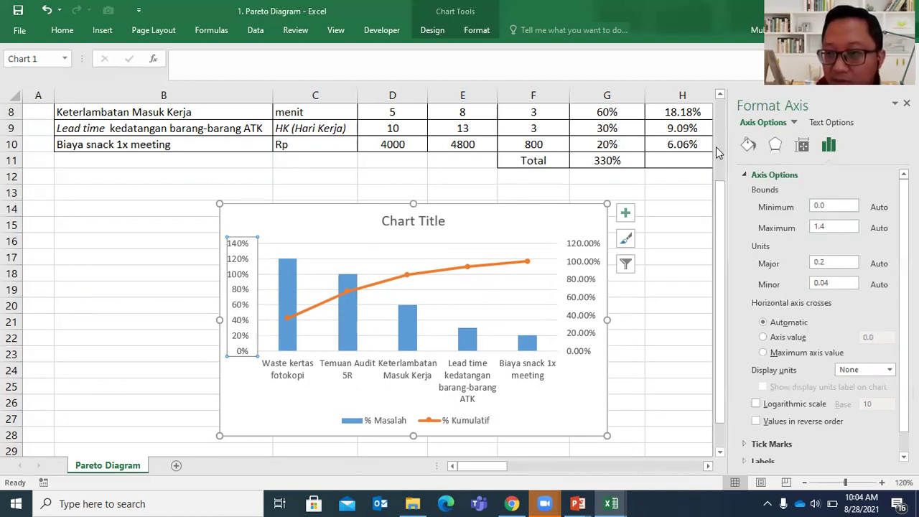
left_click(831, 205)
key("BackSpace")
key("BackSpace")
key("BackSpace")
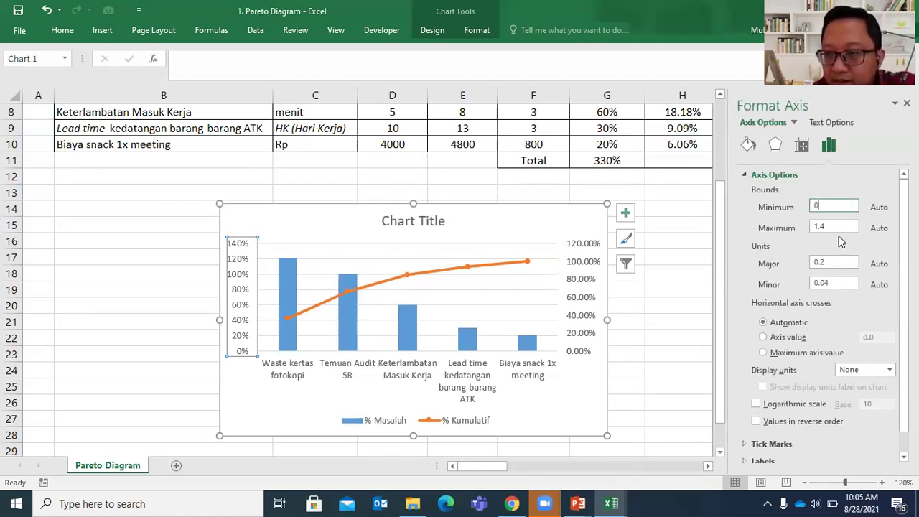
left_click(837, 228)
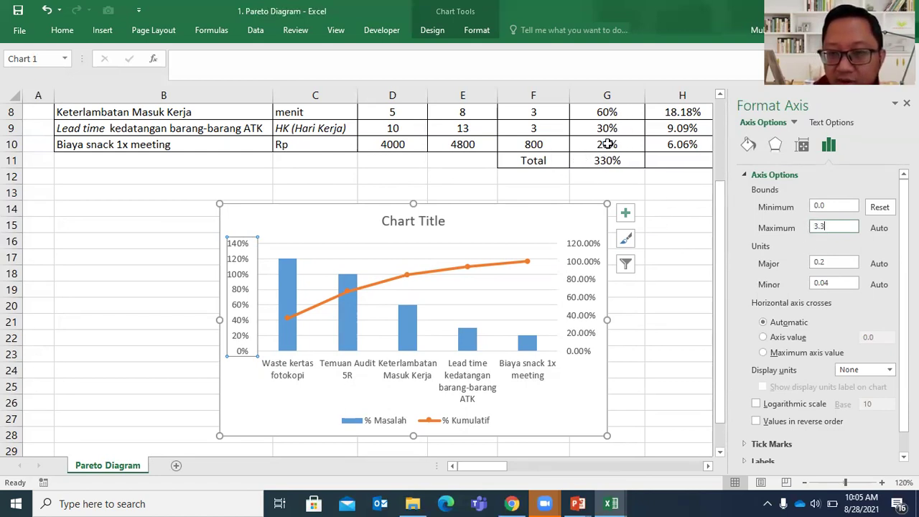
left_click_drag(720, 215, 719, 206)
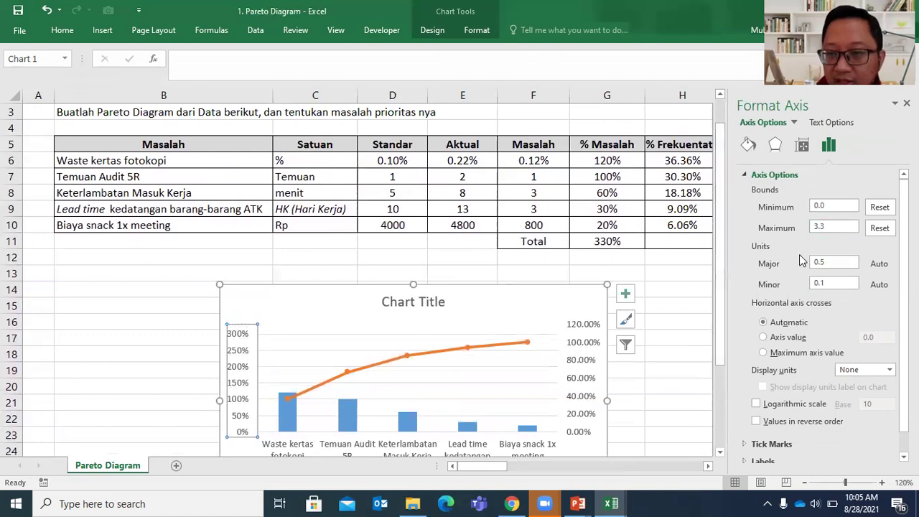
left_click(833, 226)
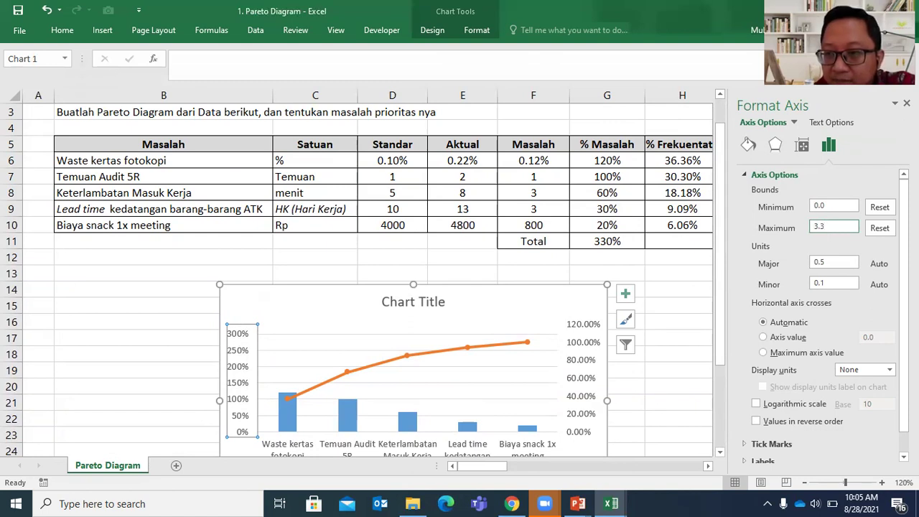
left_click(906, 103)
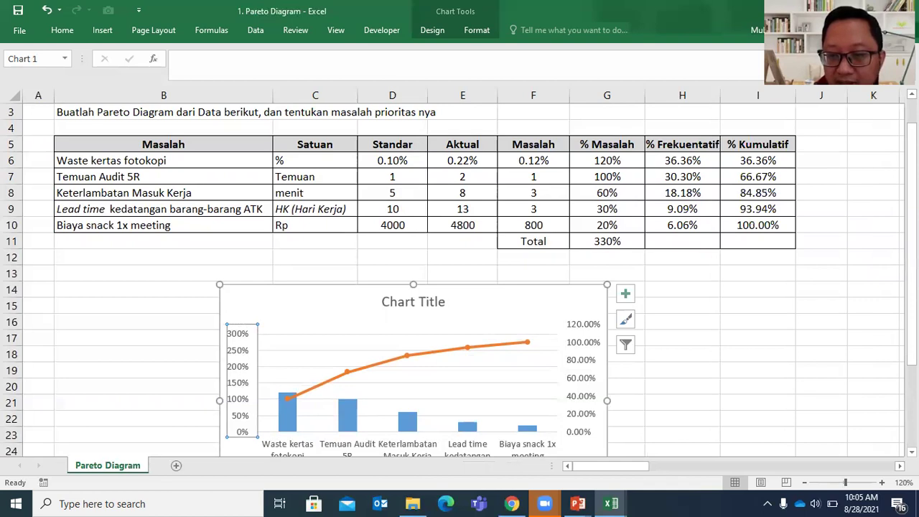
- Set the secondary vertical axis bounds to a minimum of 0 and a maximum of 1.0
left_click(585, 359)
right_click(580, 359)
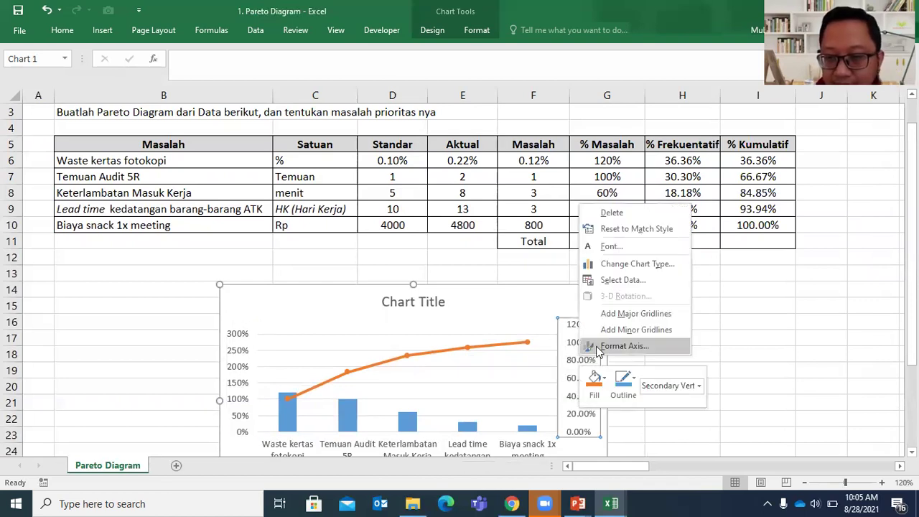
left_click(598, 346)
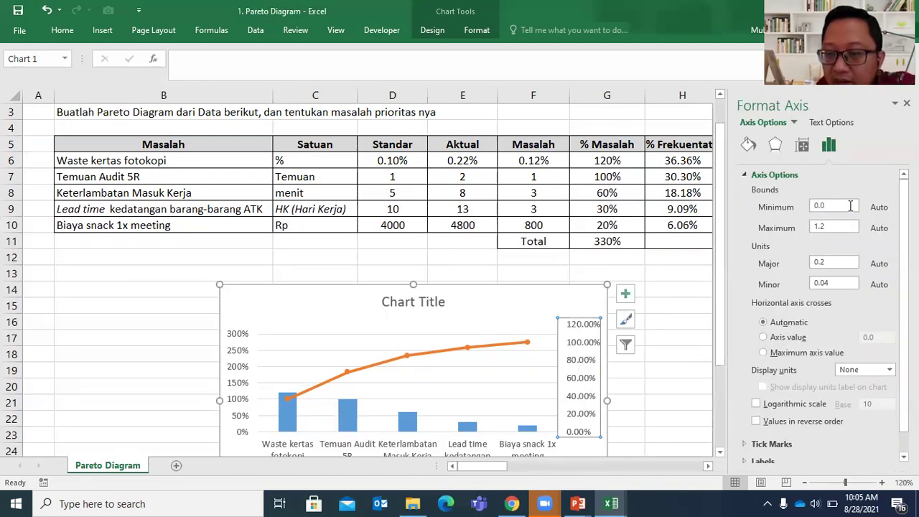
left_click_drag(843, 204, 801, 206)
type("0")
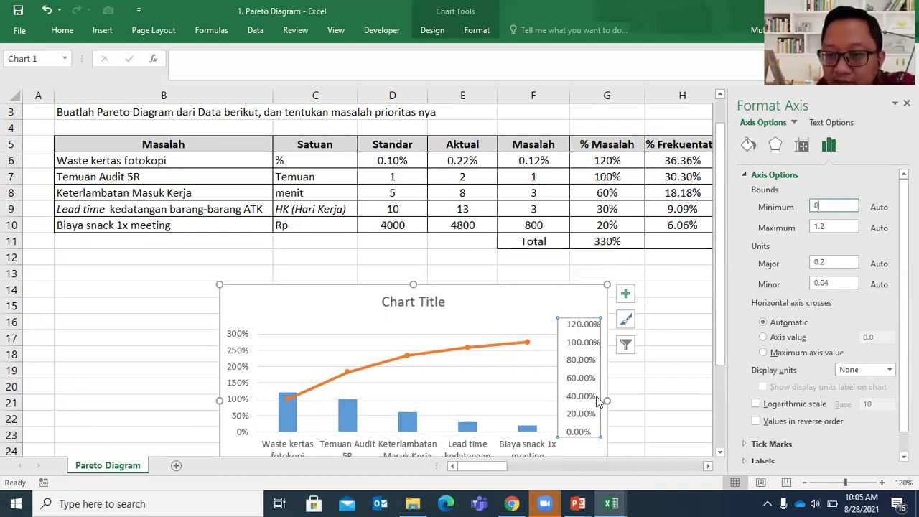
left_click(829, 226)
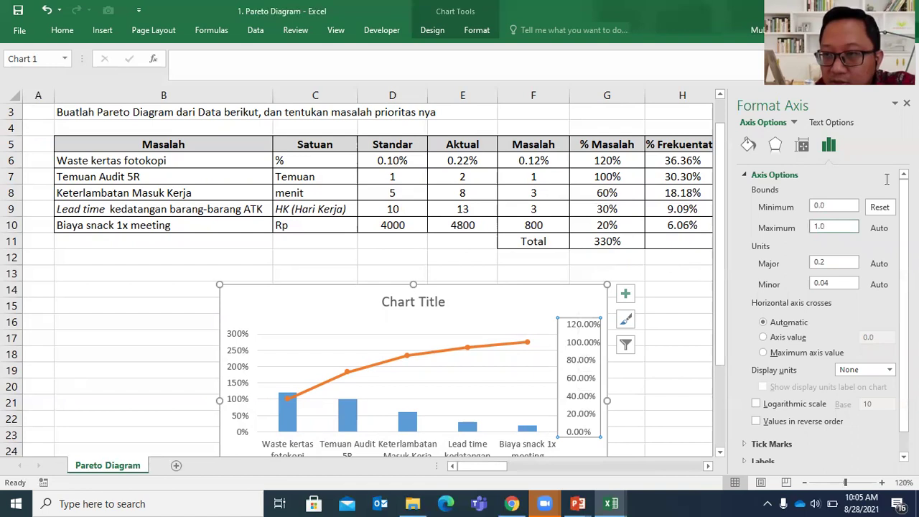
left_click(906, 103)
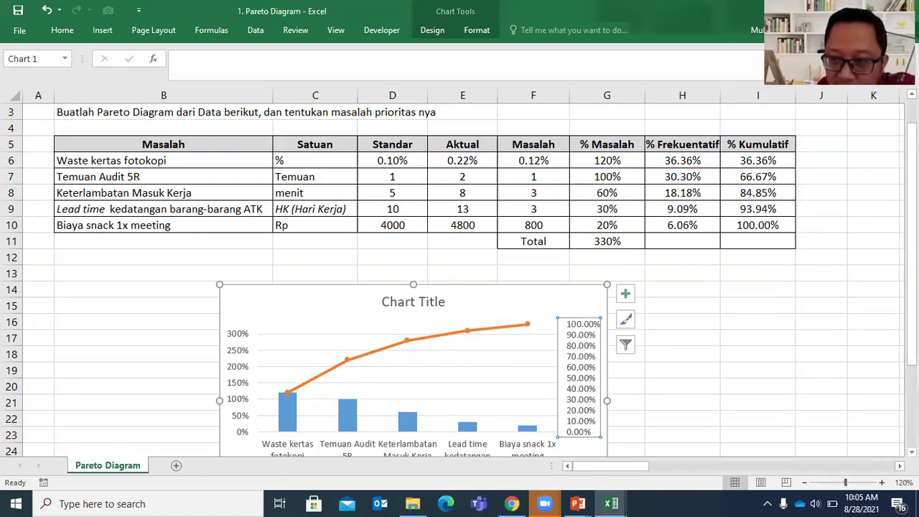
- Set the gap width of the % Masalah columns to 5% and deselect the chart
left_click_drag(910, 276, 910, 300)
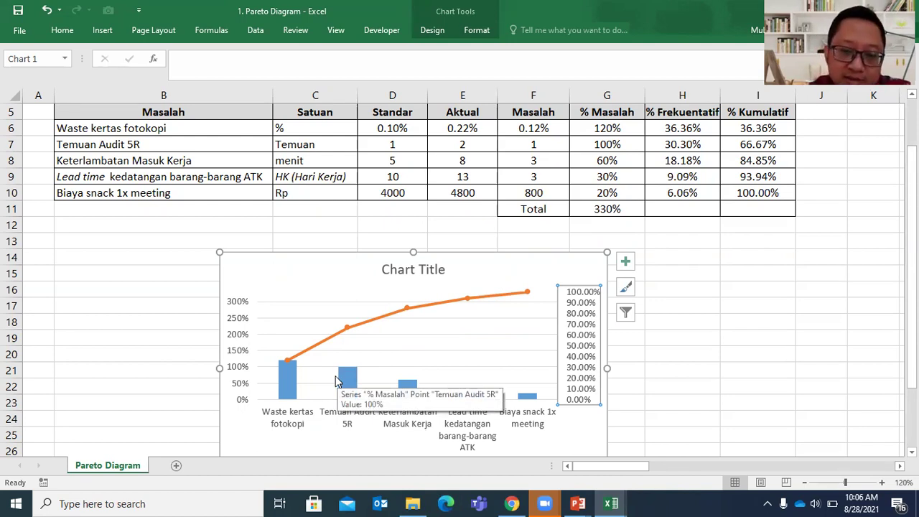
left_click(286, 387)
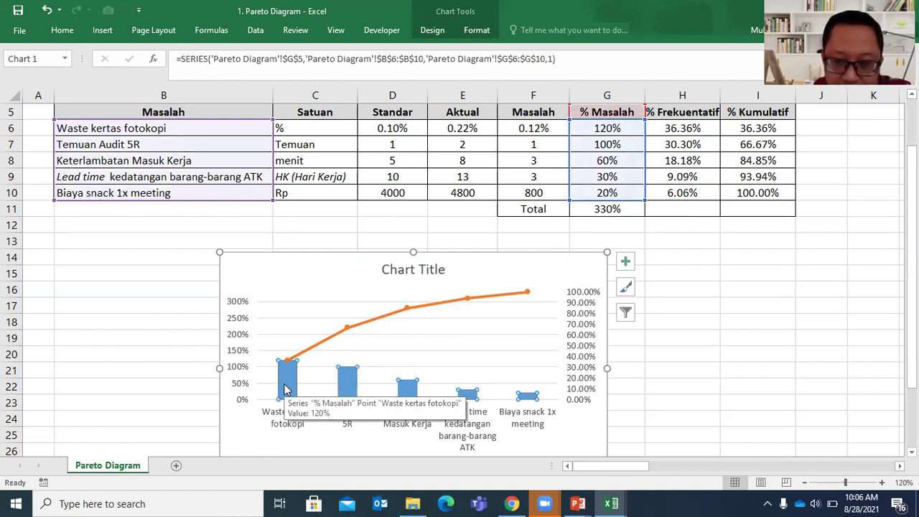
right_click(286, 389)
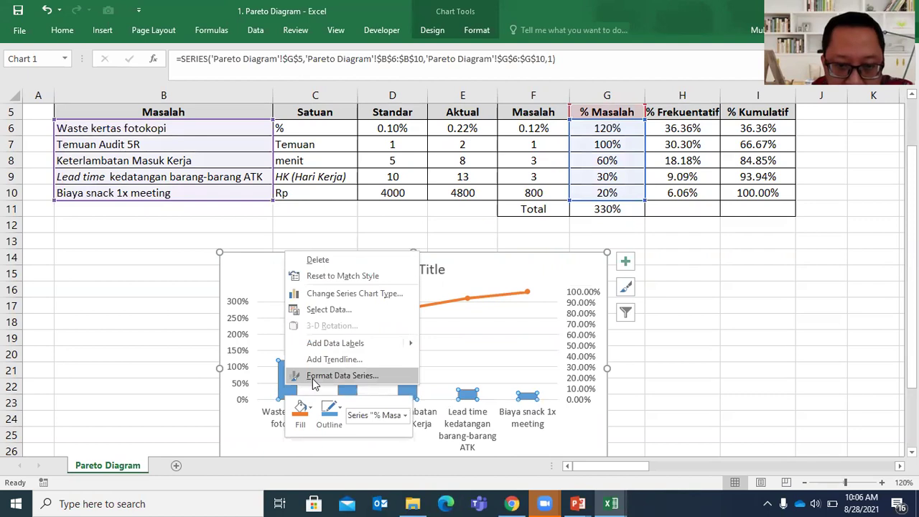
left_click(313, 375)
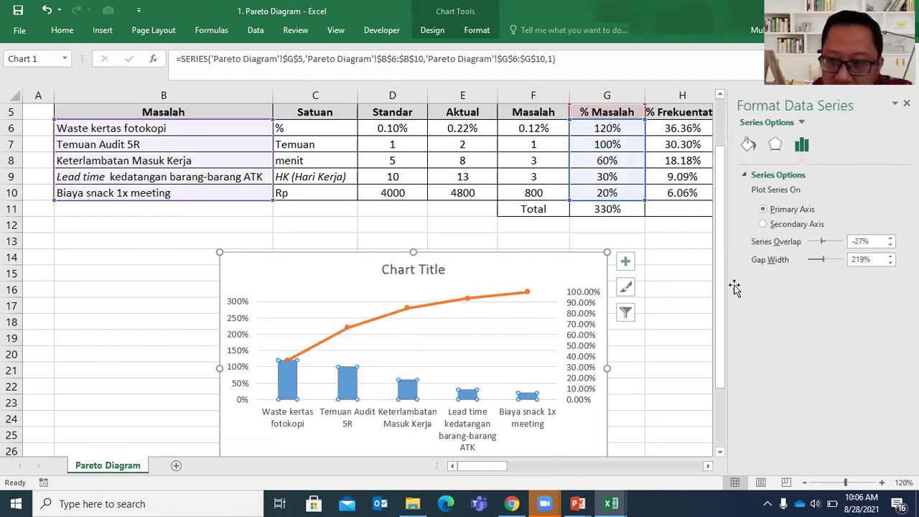
left_click(874, 262)
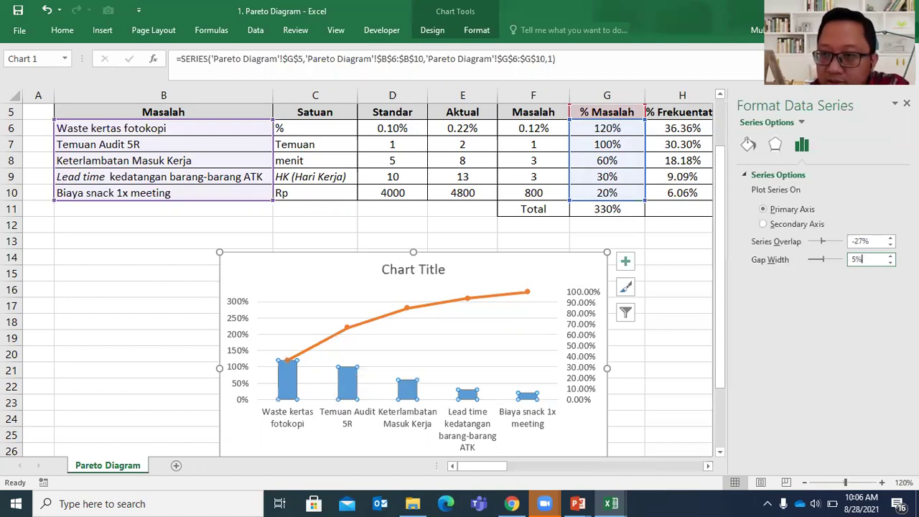
key("Return")
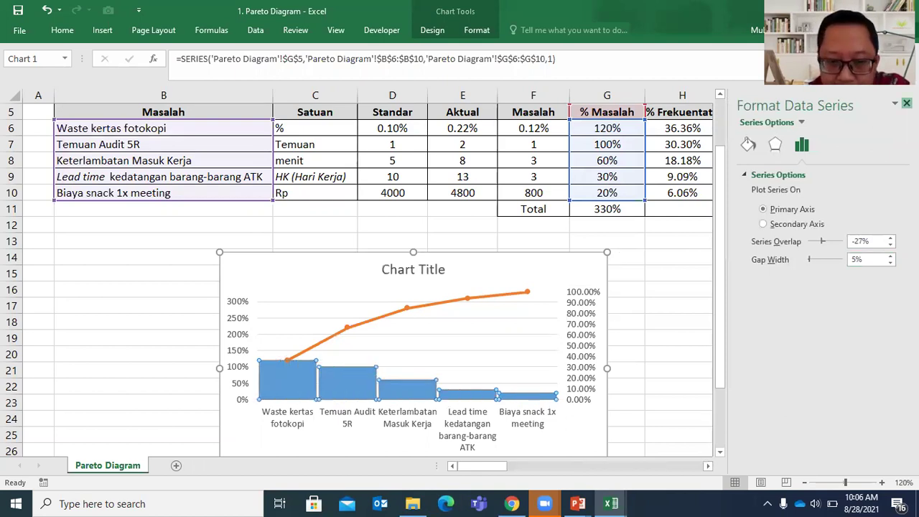
key("Escape")
key("Escape")
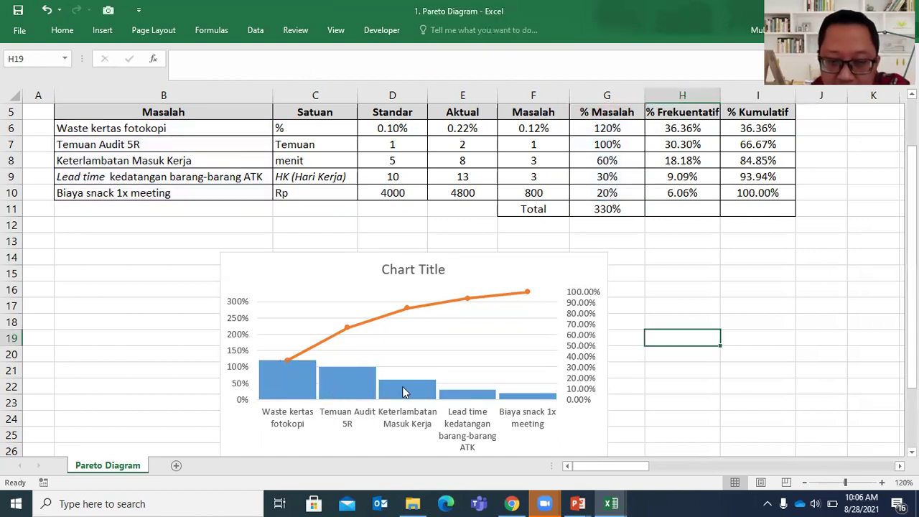
- Add data labels to the % Kumulatif line in the chart
mouse_move(341, 396)
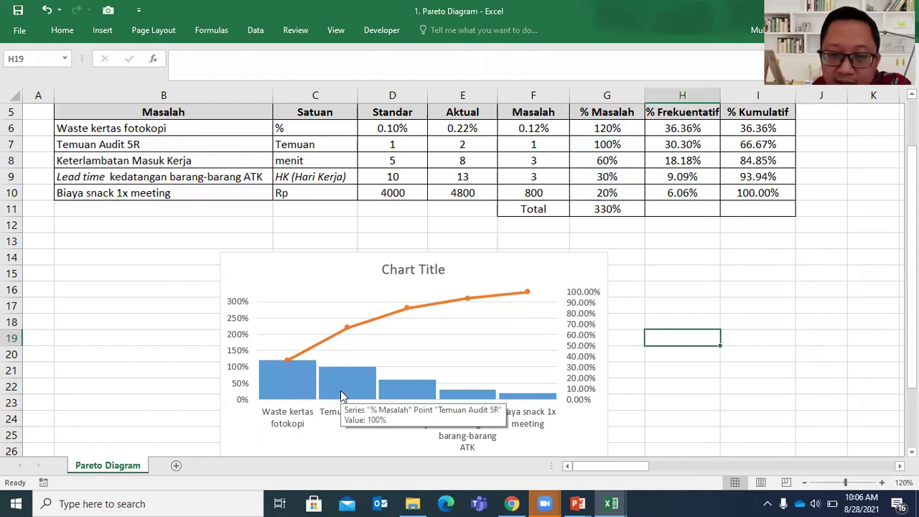
mouse_move(296, 359)
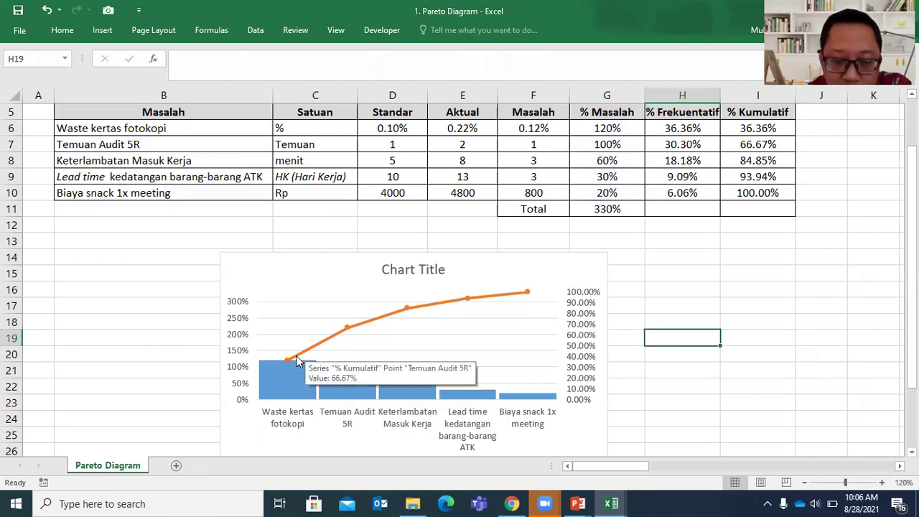
left_click(295, 355)
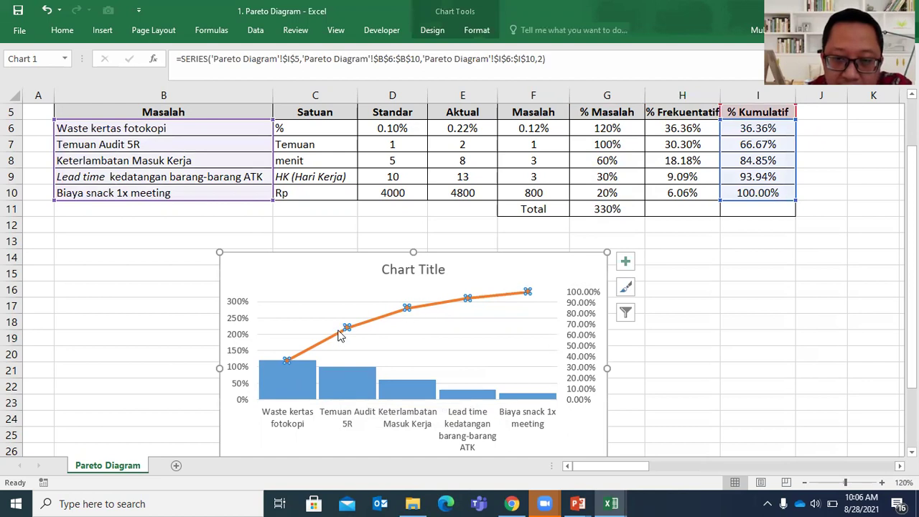
right_click(340, 338)
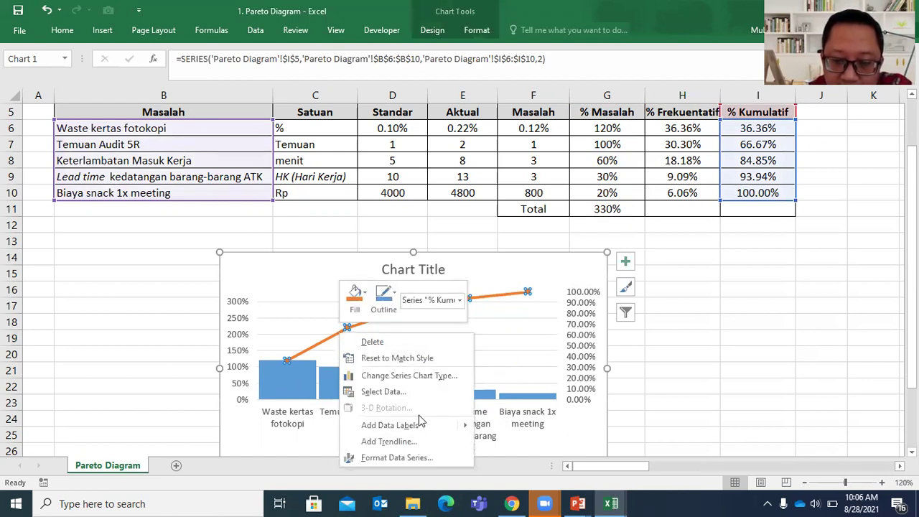
mouse_move(431, 427)
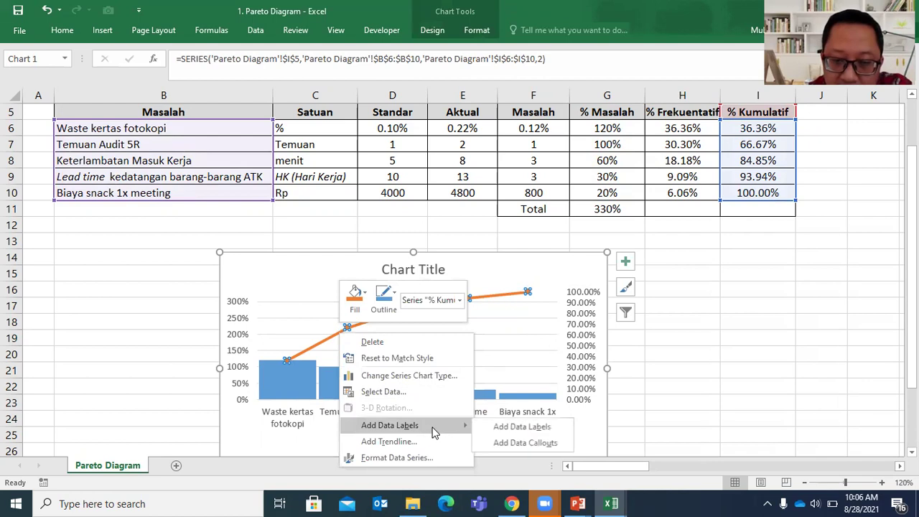
left_click(500, 430)
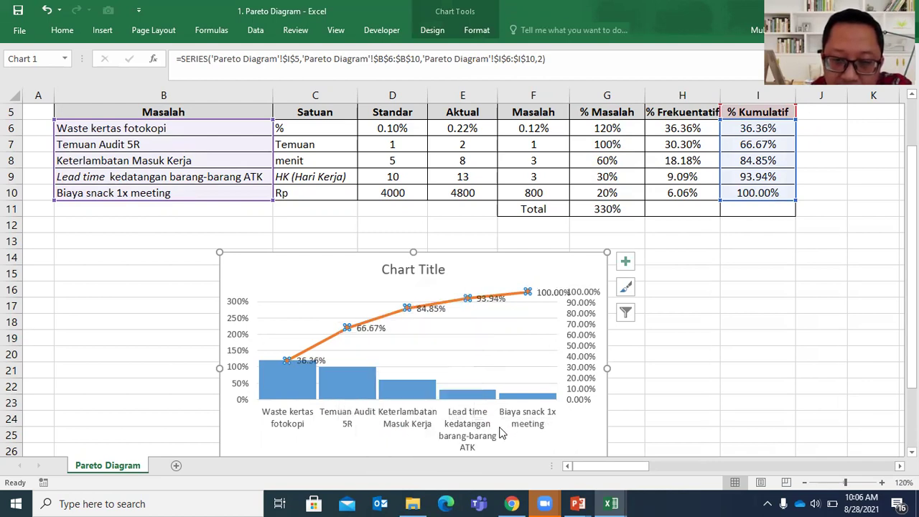
- Fill the % Kumulatif data labels with light gold and make their text bold
left_click(382, 330)
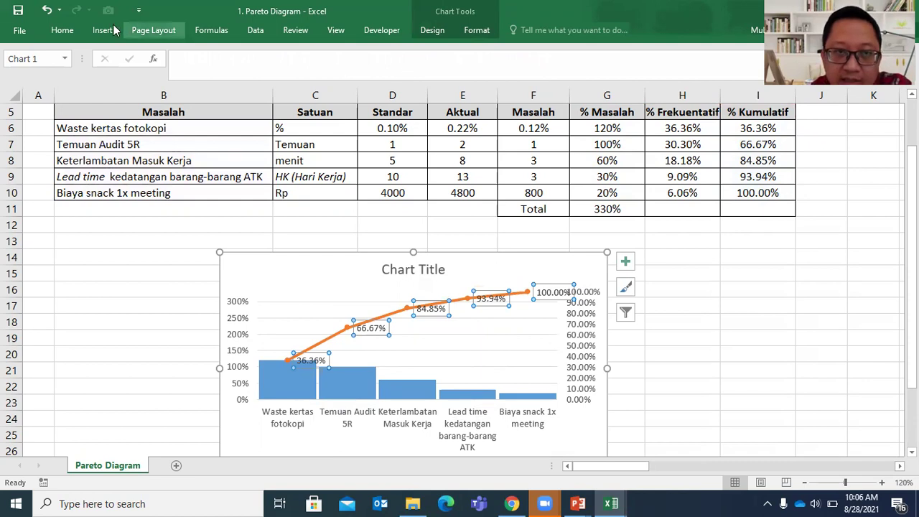
left_click(64, 31)
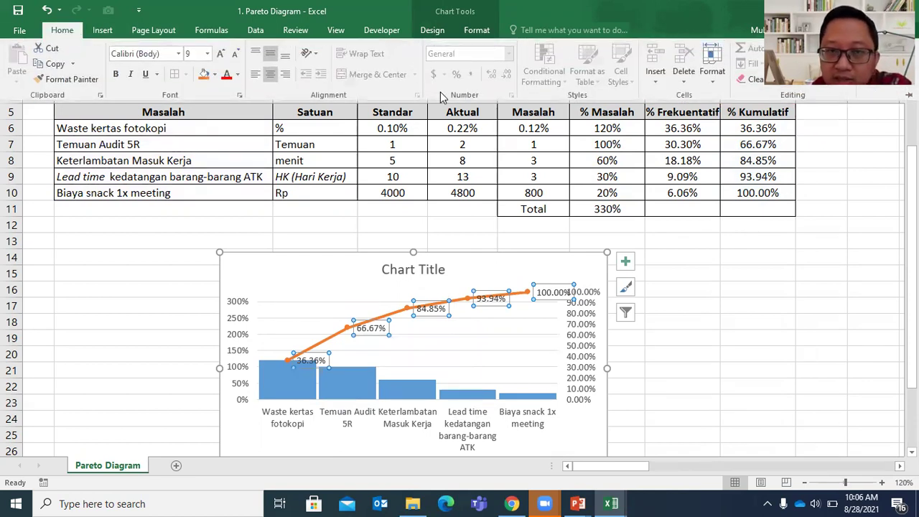
left_click(215, 75)
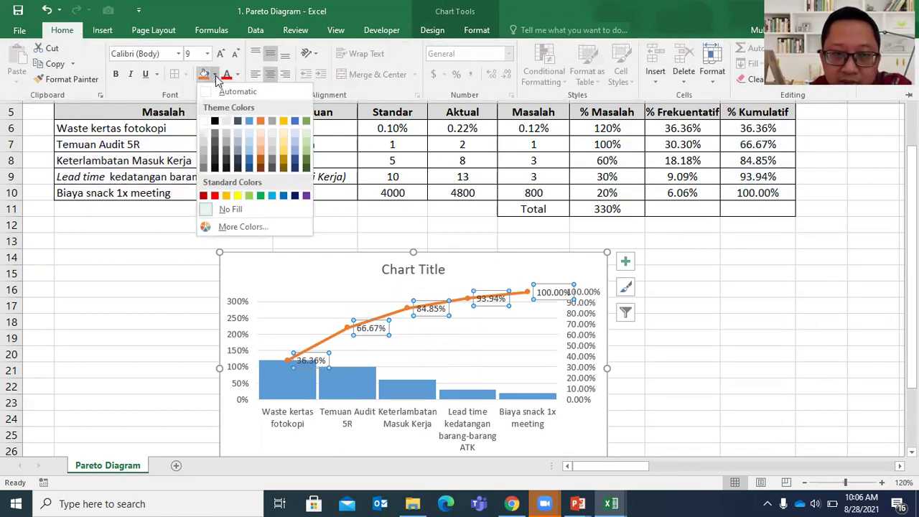
left_click(283, 142)
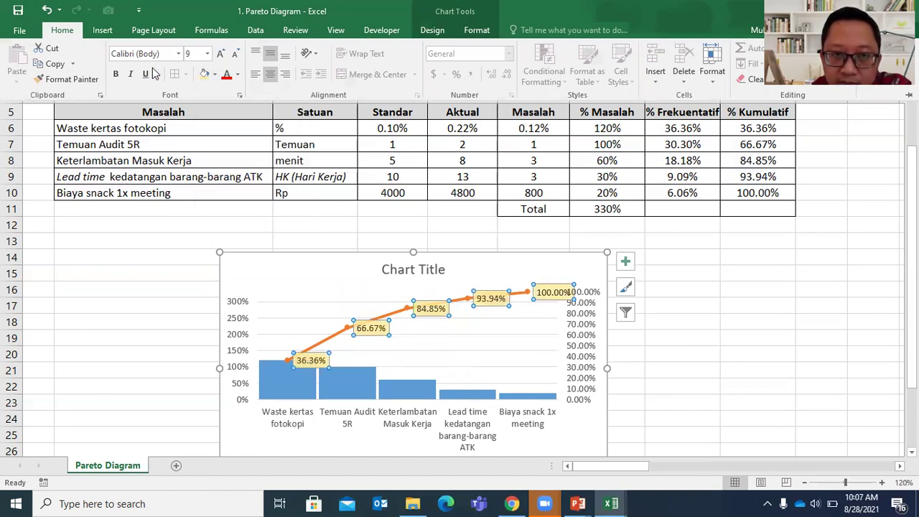
left_click(113, 76)
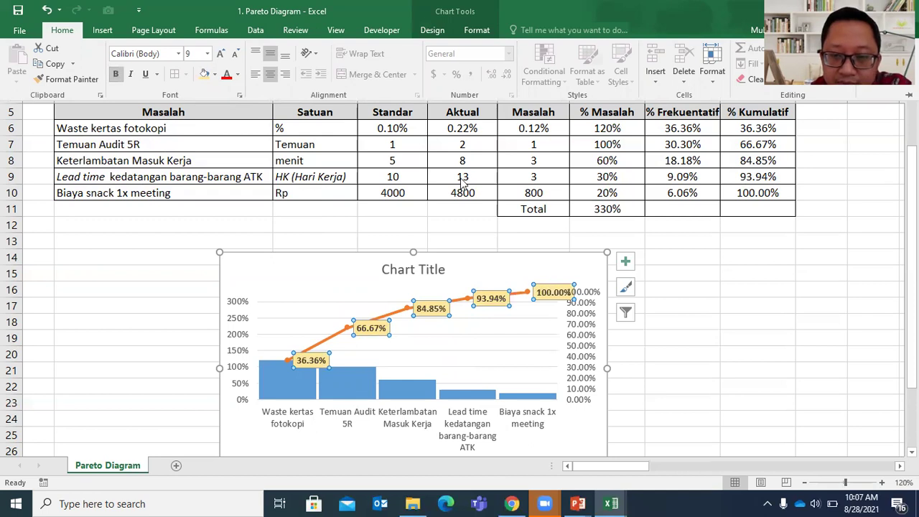
- Change the chart title to "Pareto Masalah"
left_click(418, 265)
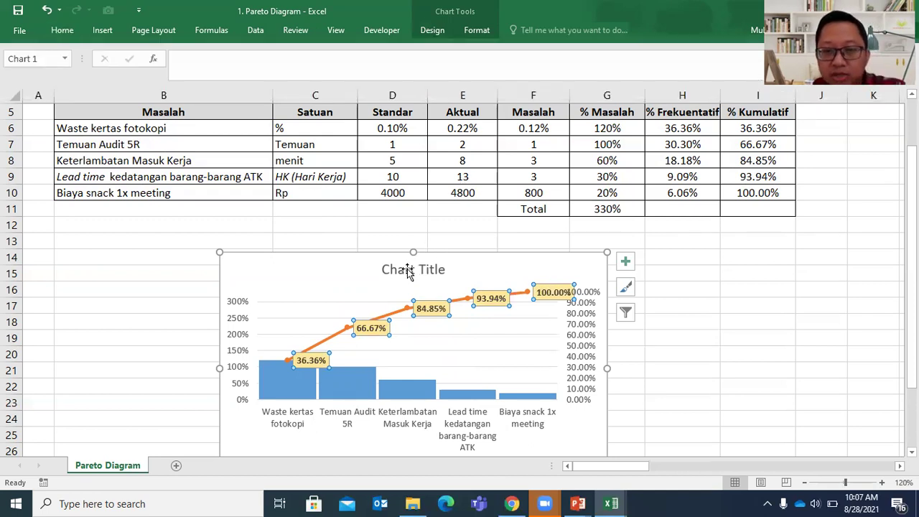
left_click(407, 269)
type("Pareto Masalah")
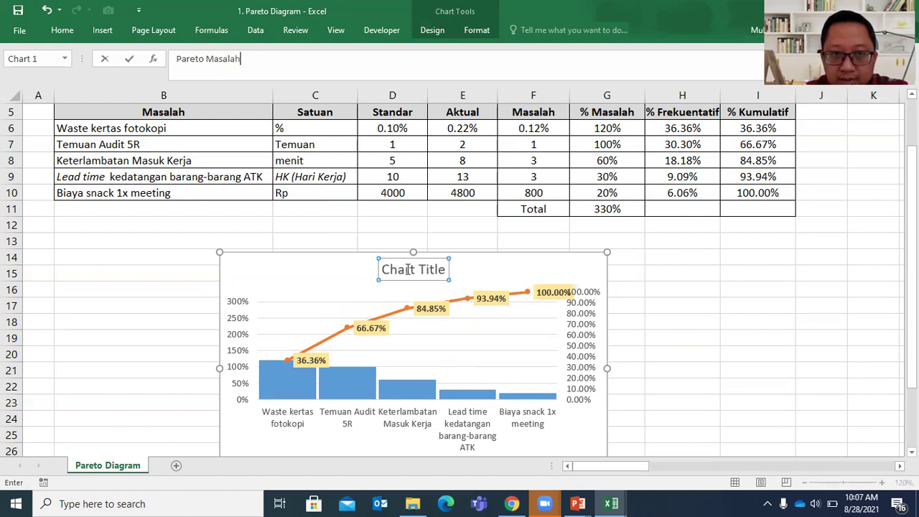
left_click(687, 352)
- Move the chart directly below the data table so that it starts in column B at row 12
left_click(550, 263)
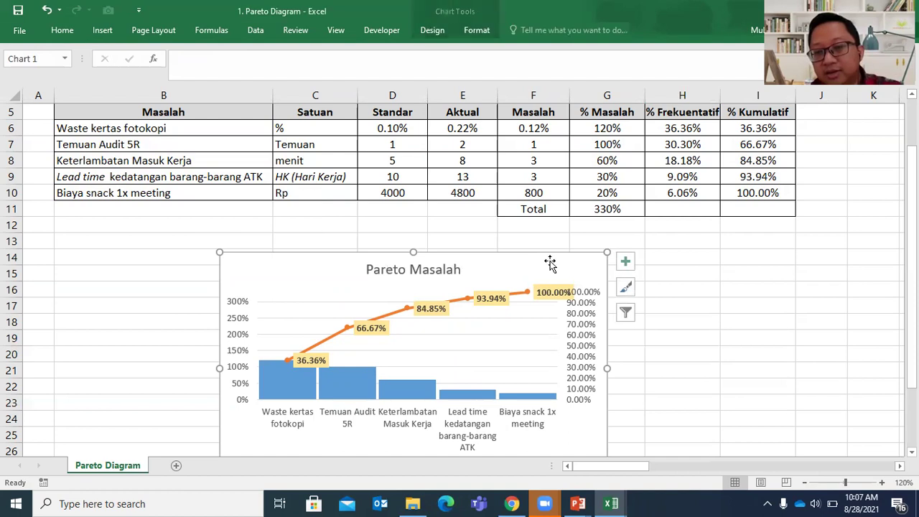
left_click_drag(549, 254, 380, 219)
left_click_drag(910, 244, 910, 204)
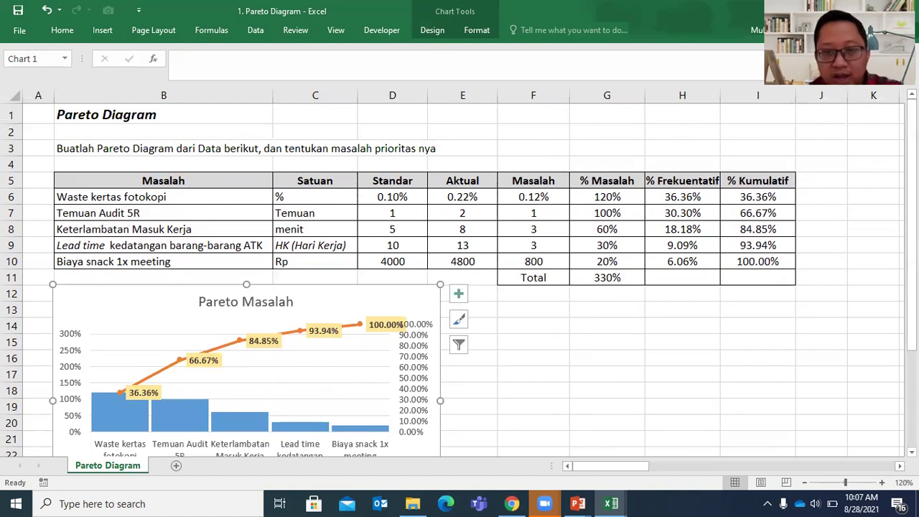
scroll(804, 180, "down", 2)
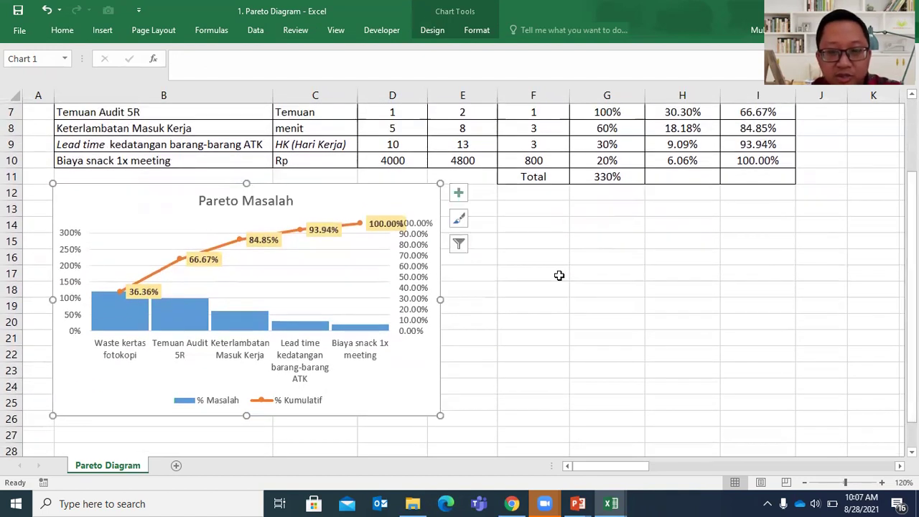
left_click(559, 275)
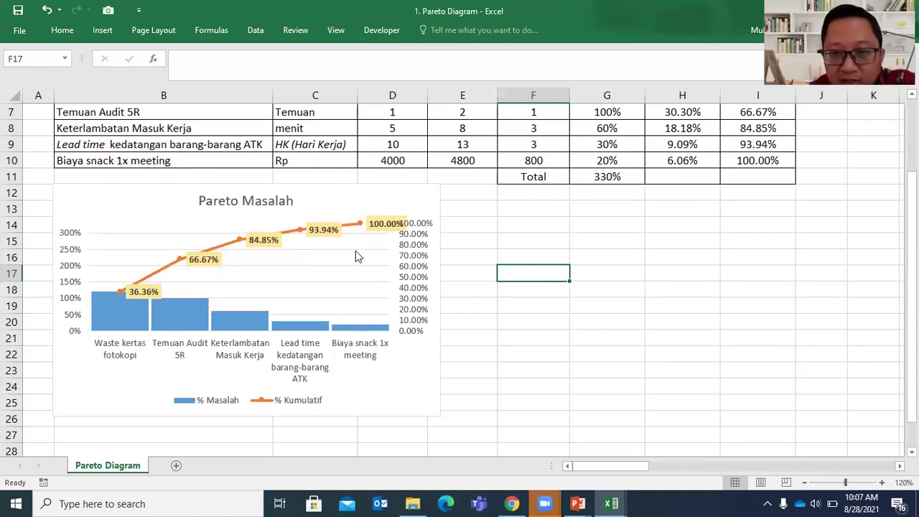
left_click_drag(911, 276, 911, 251)
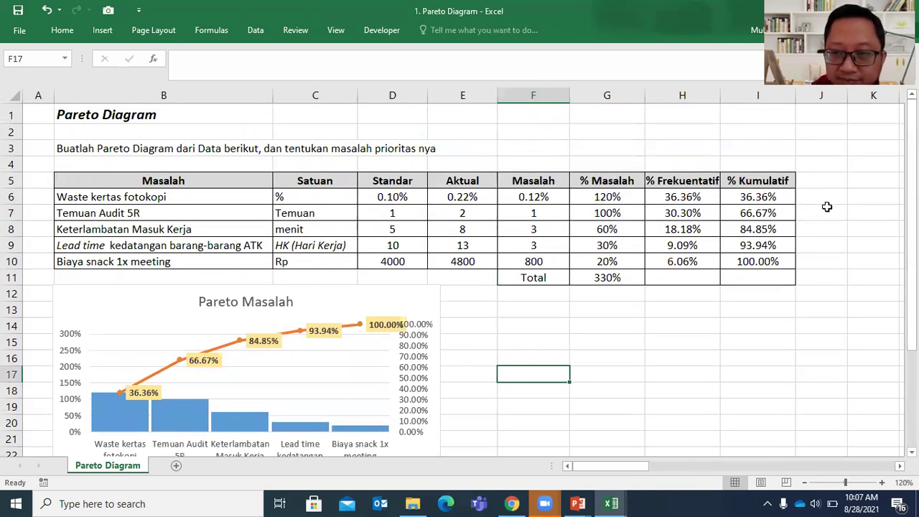
left_click_drag(911, 215, 911, 225)
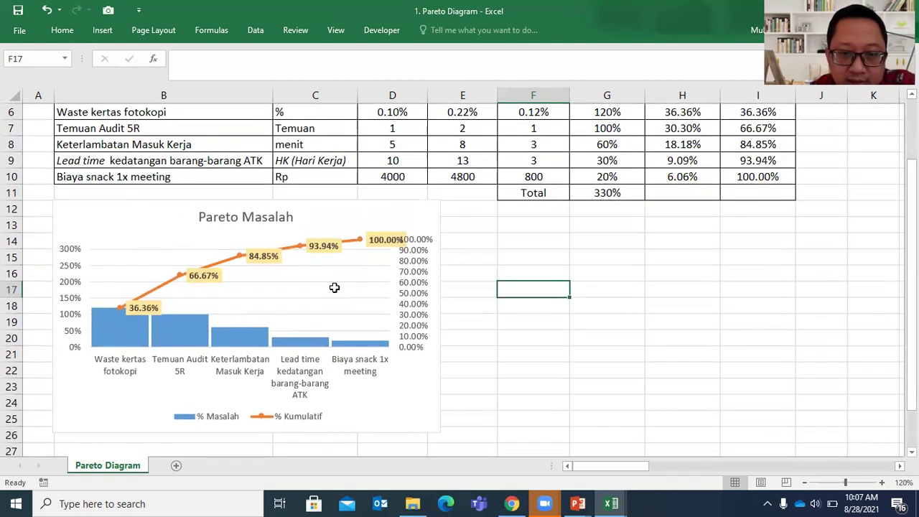
left_click(544, 503)
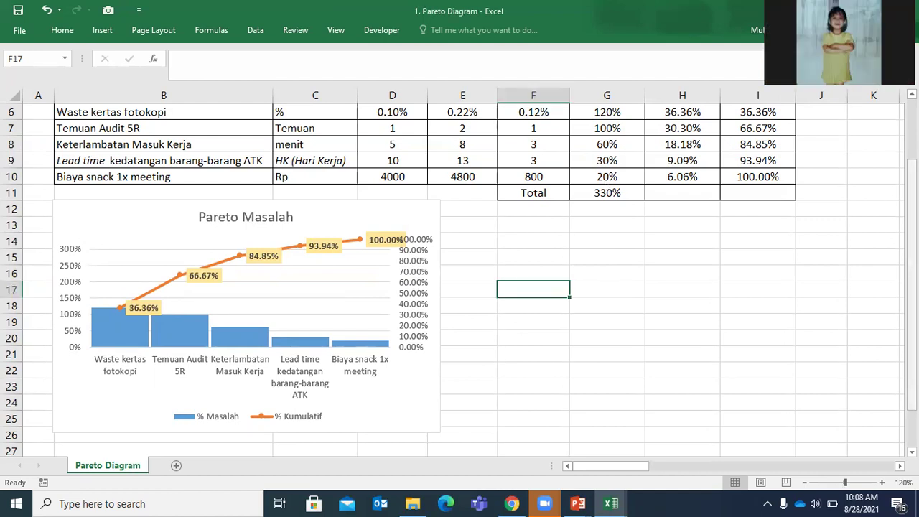
left_click(619, 290)
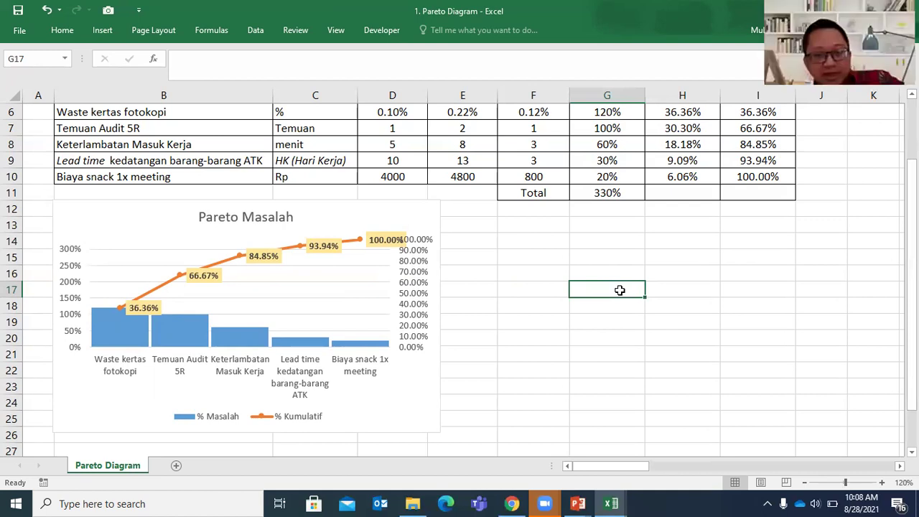